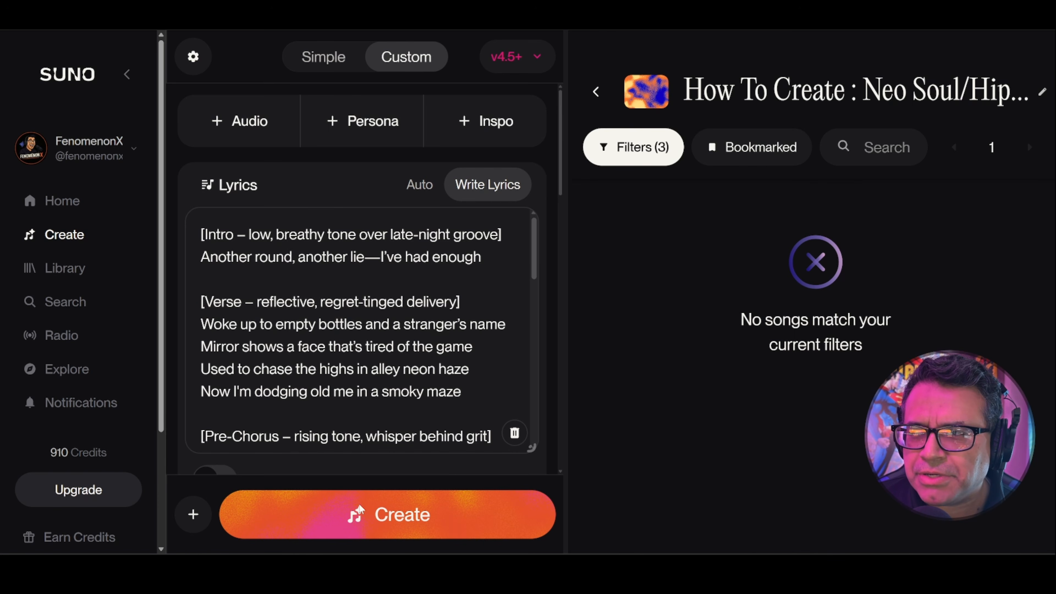
- Generate the song from the custom lyrics with the v4.5+ model
{"action": "left_click", "coordinate": [385, 526]}
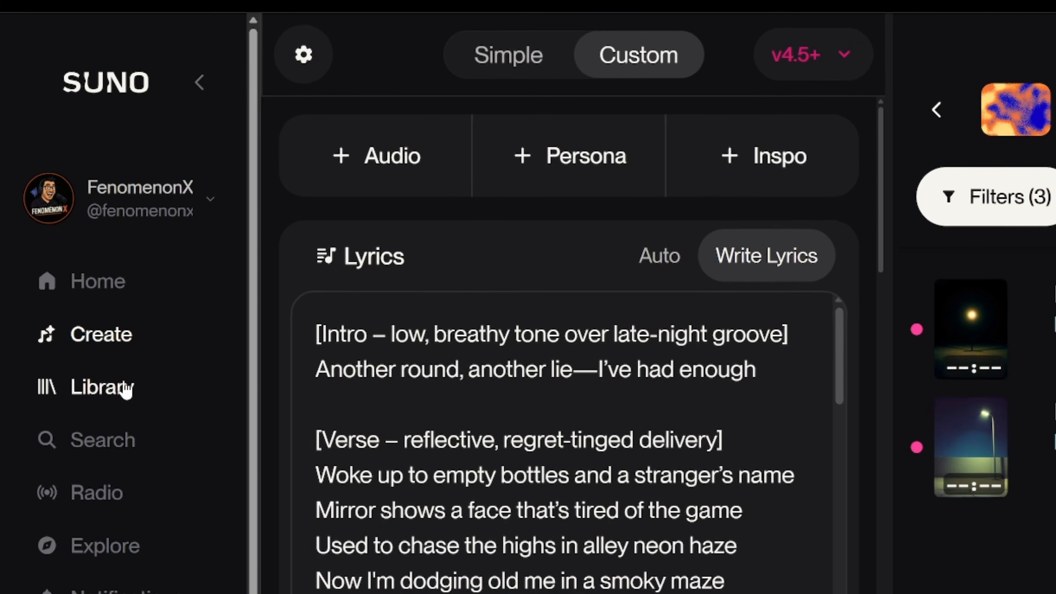
- Open the Personas section of the library and look through the saved personas
{"action": "left_click", "coordinate": [126, 390]}
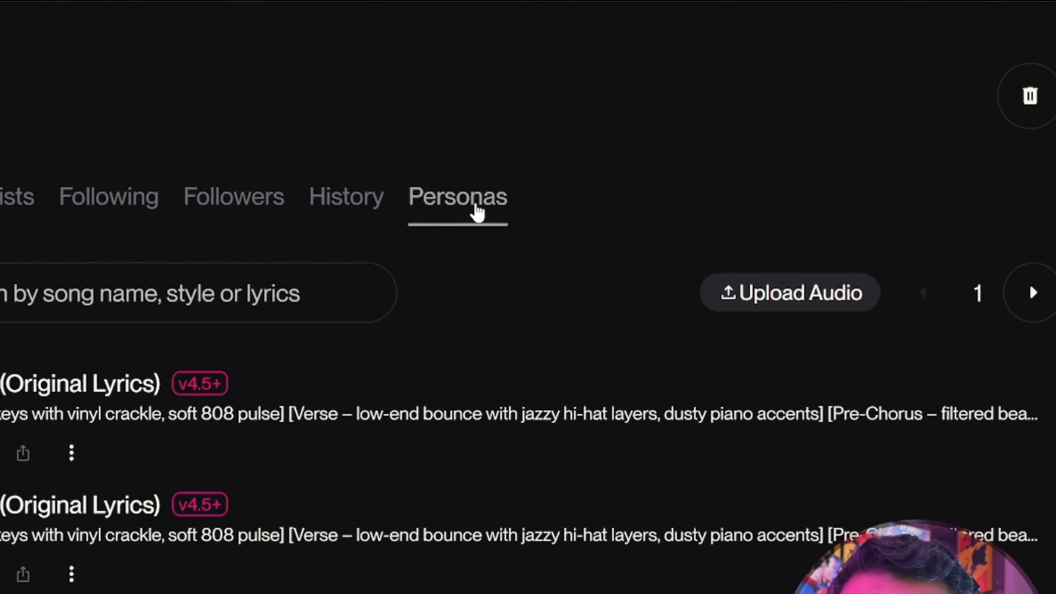
{"action": "left_click", "coordinate": [459, 207]}
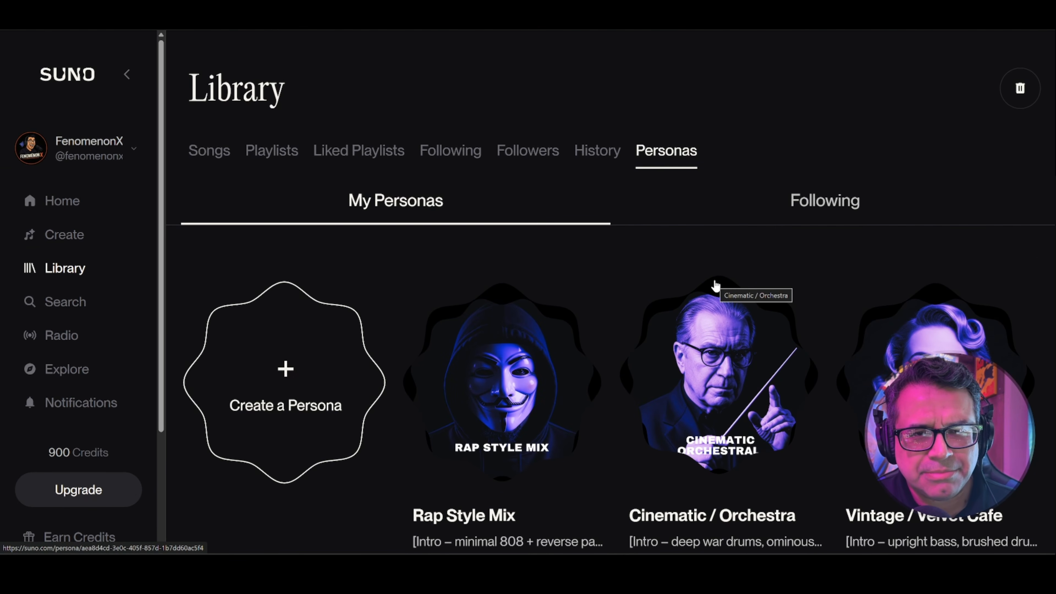
{"action": "scroll", "coordinate": [954, 267], "scroll_direction": "down", "scroll_amount": 4}
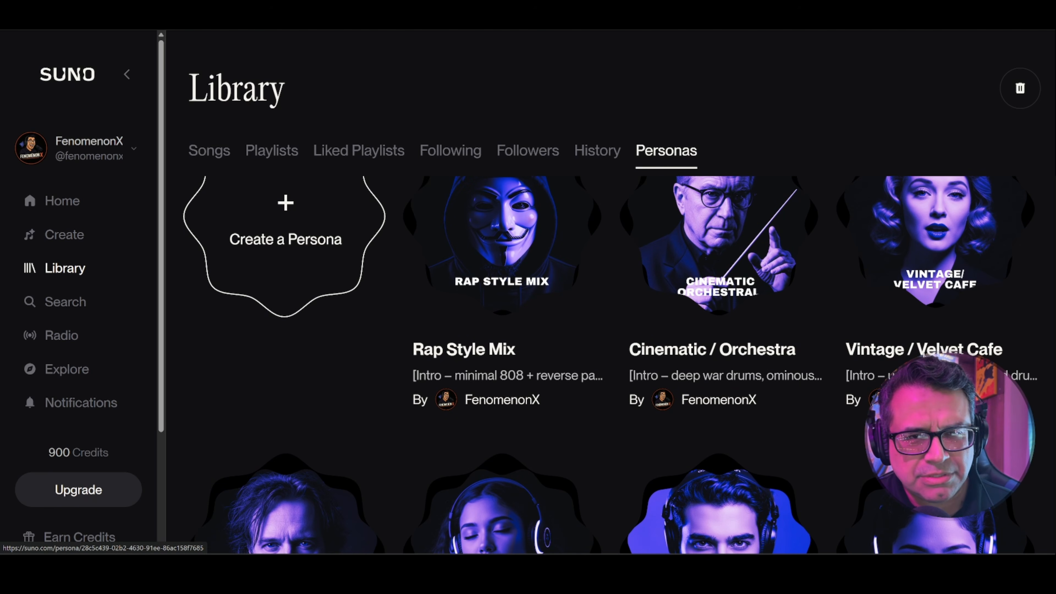
{"action": "scroll", "coordinate": [610, 492], "scroll_direction": "down", "scroll_amount": 4}
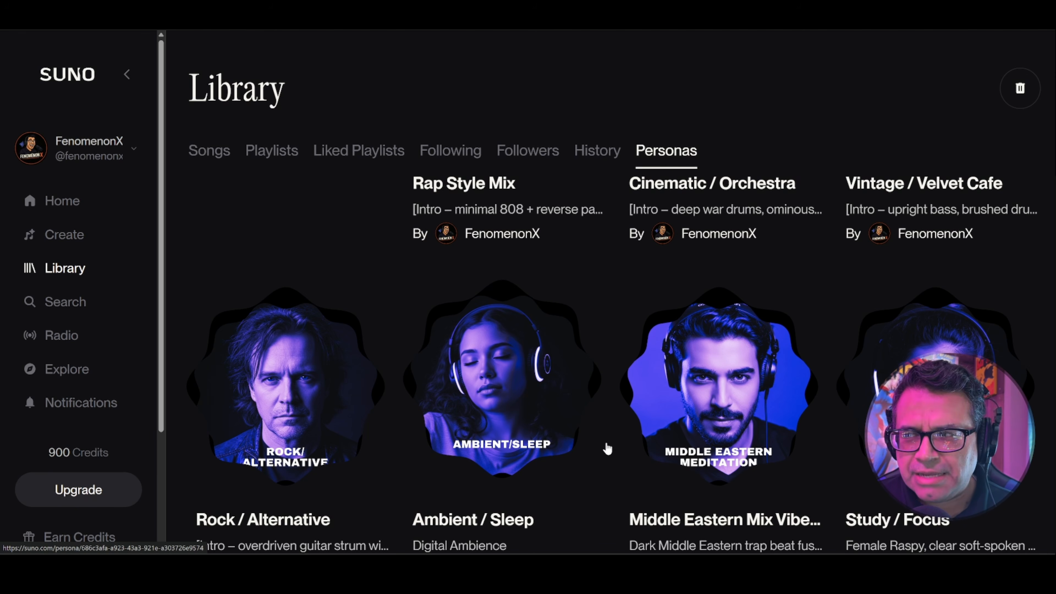
{"action": "scroll", "coordinate": [606, 448], "scroll_direction": "down", "scroll_amount": 5}
{"action": "scroll", "coordinate": [609, 444], "scroll_direction": "up", "scroll_amount": 2}
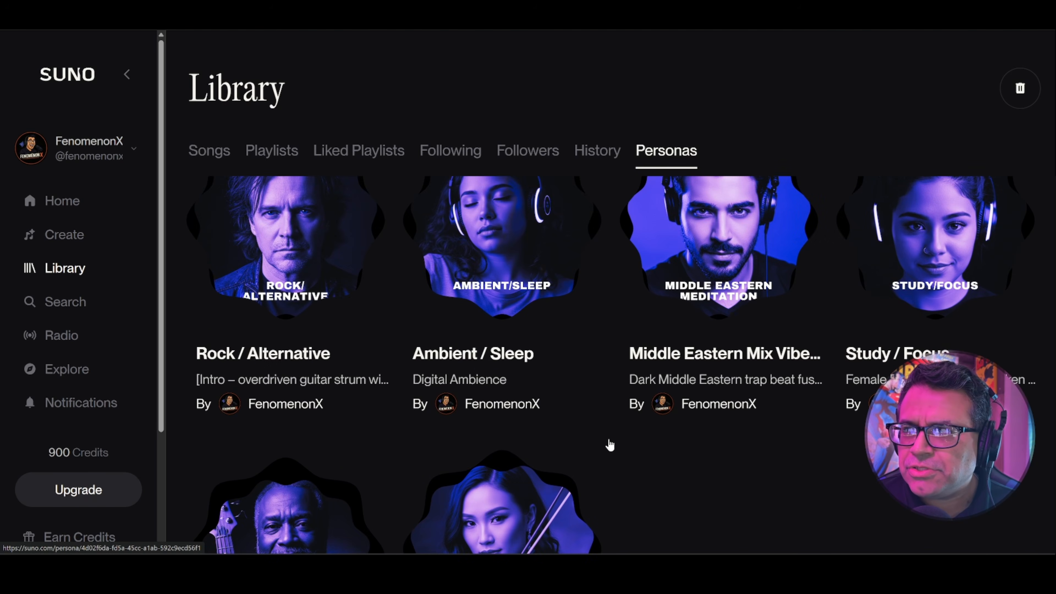
{"action": "scroll", "coordinate": [610, 445], "scroll_direction": "up", "scroll_amount": 2}
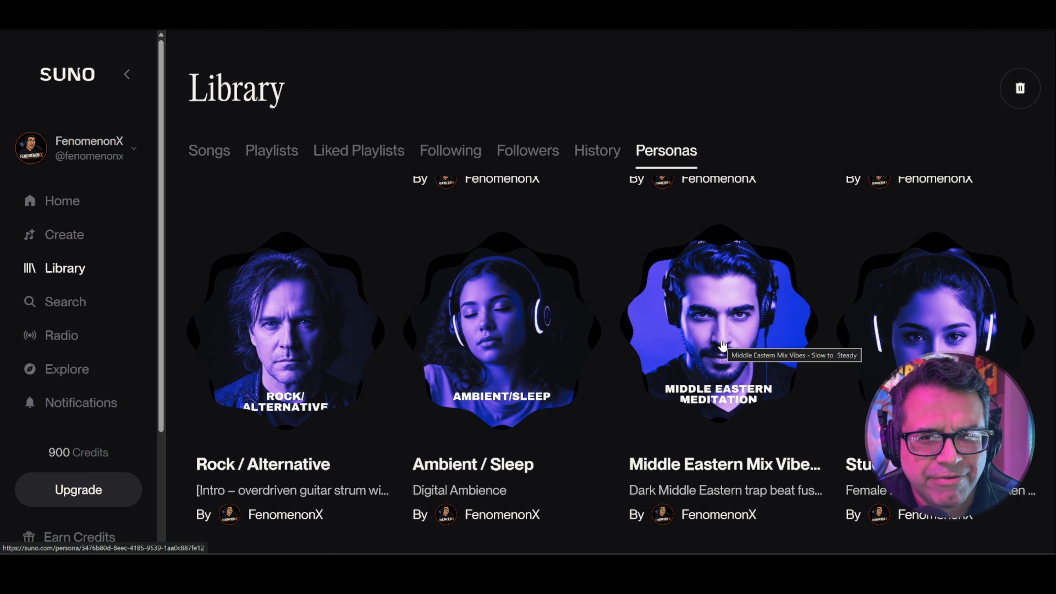
- Open the Middle Eastern Mix Vibes persona and play its source song Reset, pausing after about 35 seconds
{"action": "left_click", "coordinate": [710, 338]}
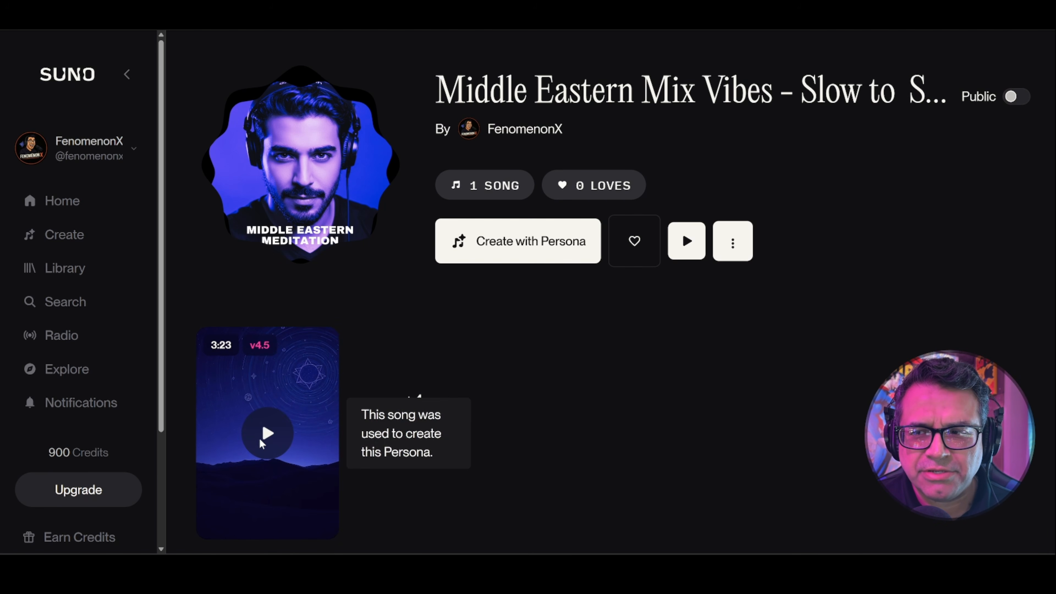
{"action": "scroll", "coordinate": [264, 432], "scroll_direction": "down", "scroll_amount": 1}
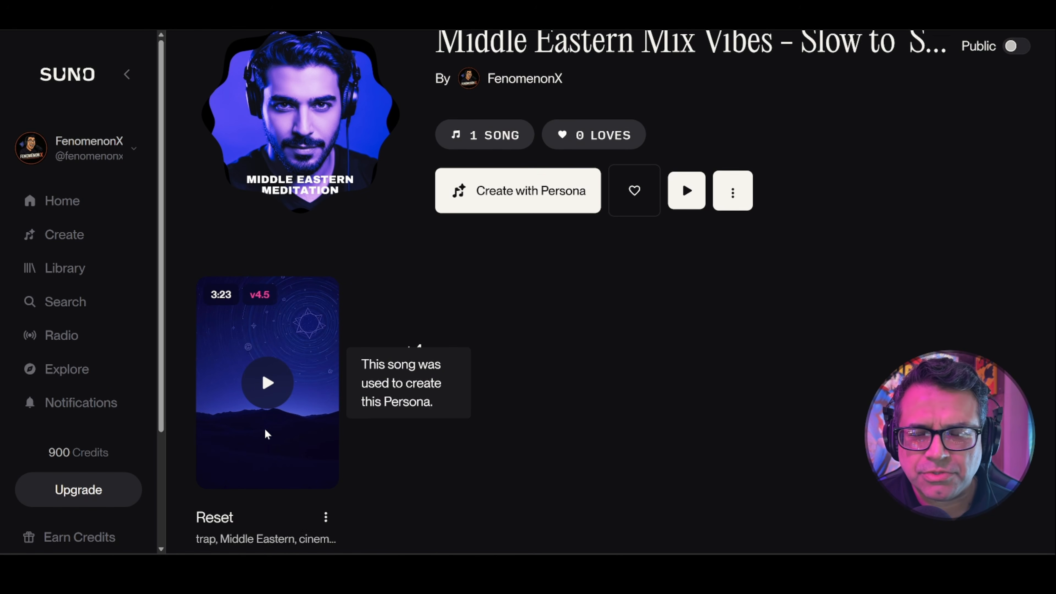
{"action": "left_click", "coordinate": [278, 388]}
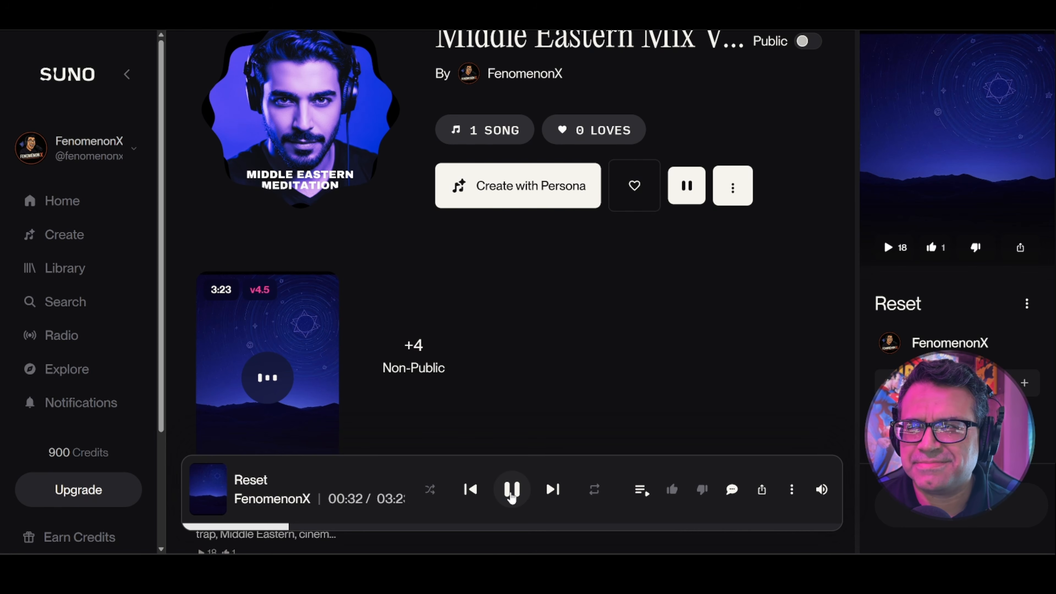
{"action": "left_click", "coordinate": [512, 493]}
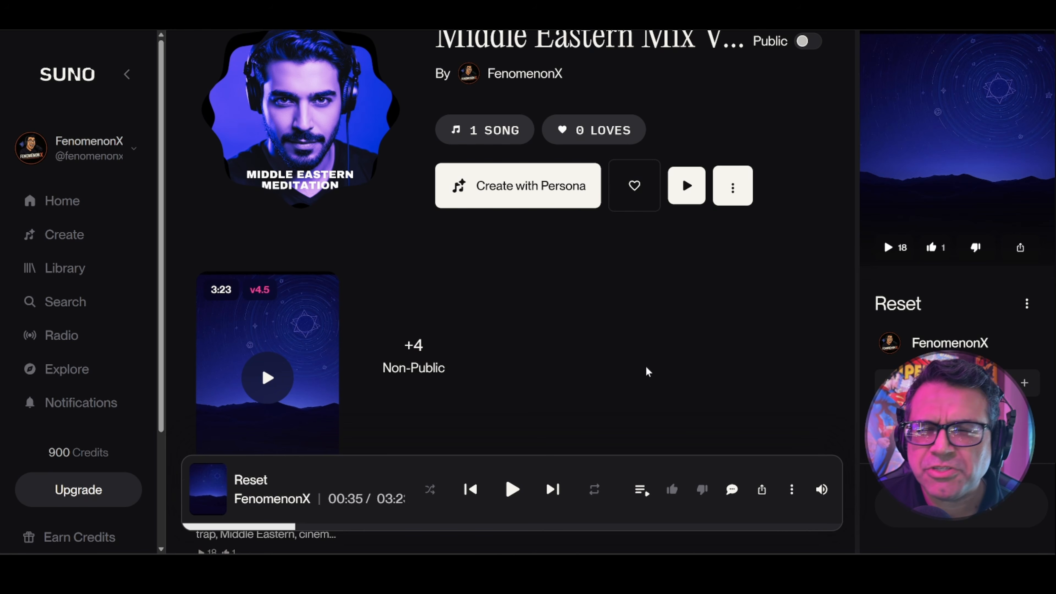
- Check the Middle Eastern persona's additional options, and switch its Public setting on and back off
{"action": "scroll", "coordinate": [628, 349], "scroll_direction": "up", "scroll_amount": 1}
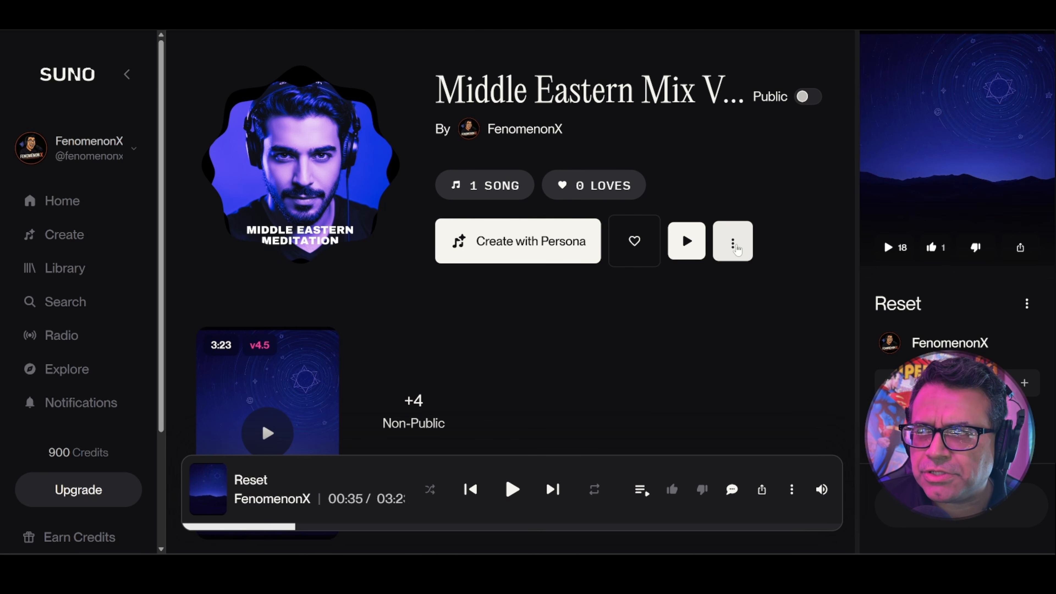
{"action": "left_click", "coordinate": [734, 244]}
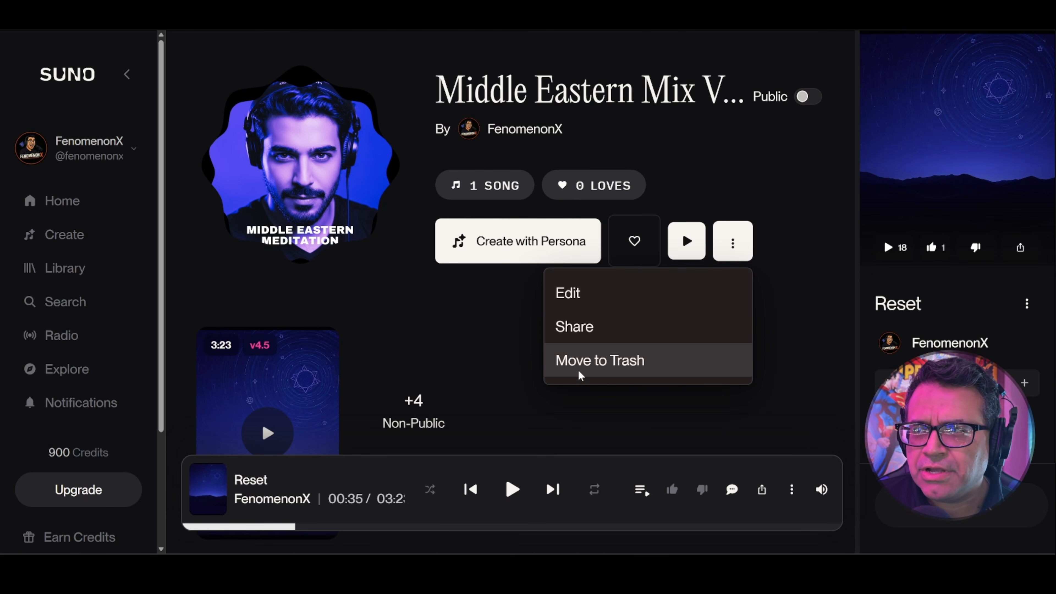
{"action": "left_click", "coordinate": [501, 375]}
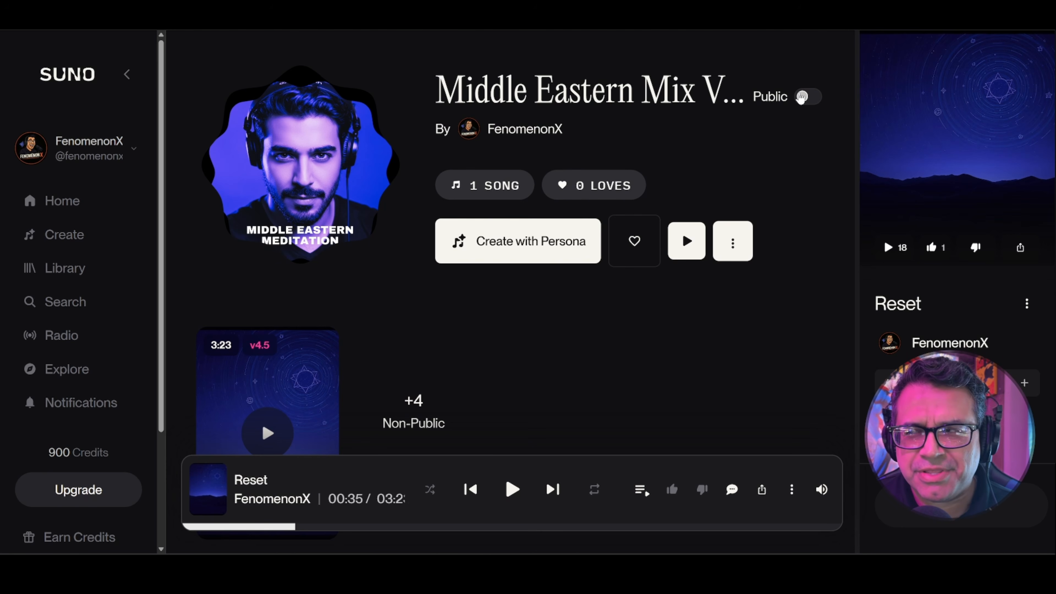
{"action": "left_click", "coordinate": [804, 99]}
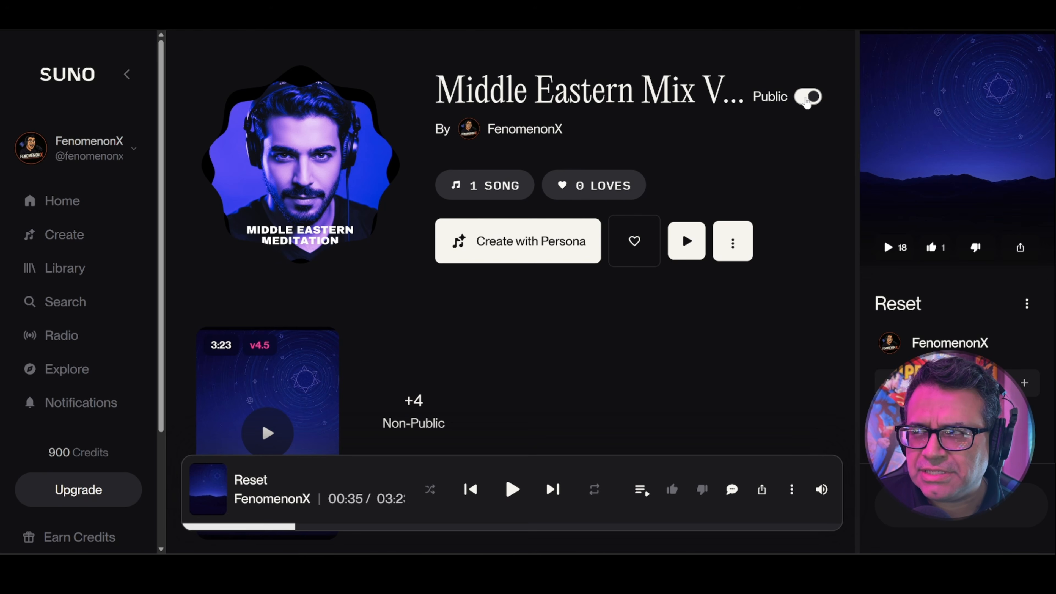
{"action": "left_click", "coordinate": [806, 99]}
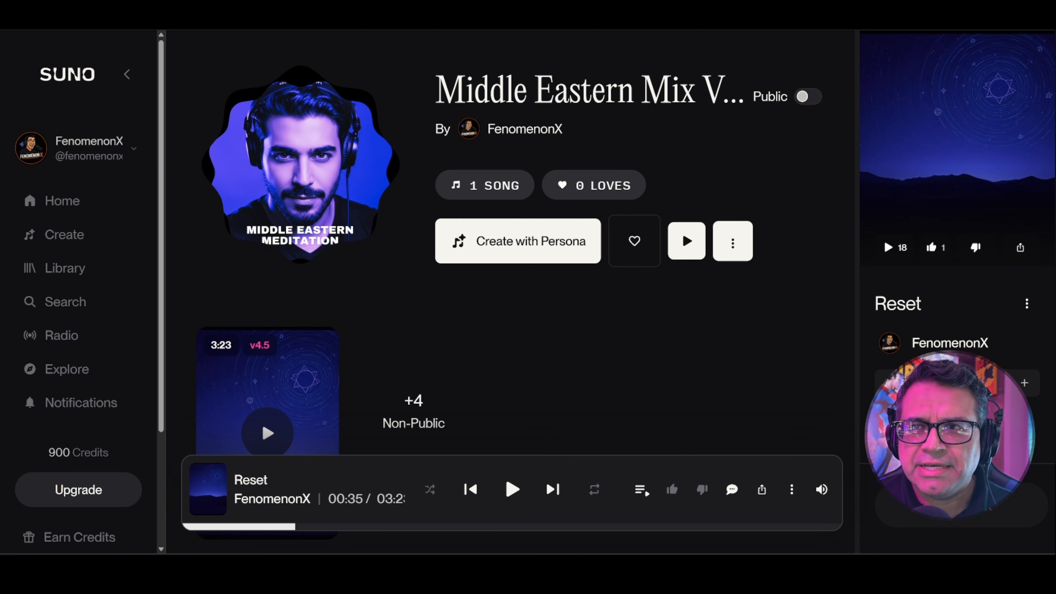
- Return to the library's personas and open the Violin Strings On Fire persona
{"action": "key", "text": "alt+Left"}
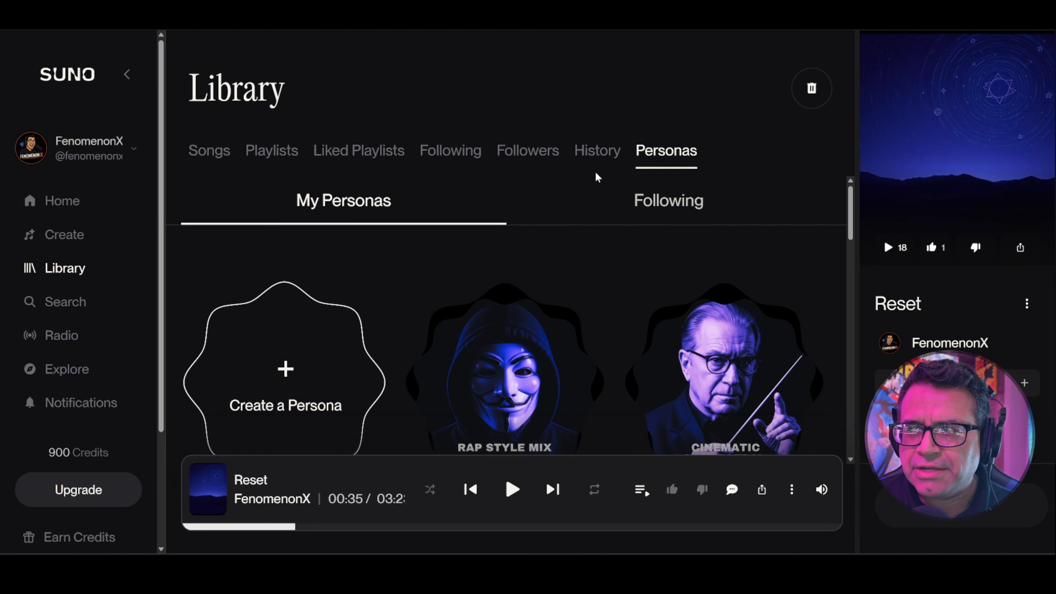
{"action": "scroll", "coordinate": [610, 205], "scroll_direction": "down", "scroll_amount": 10}
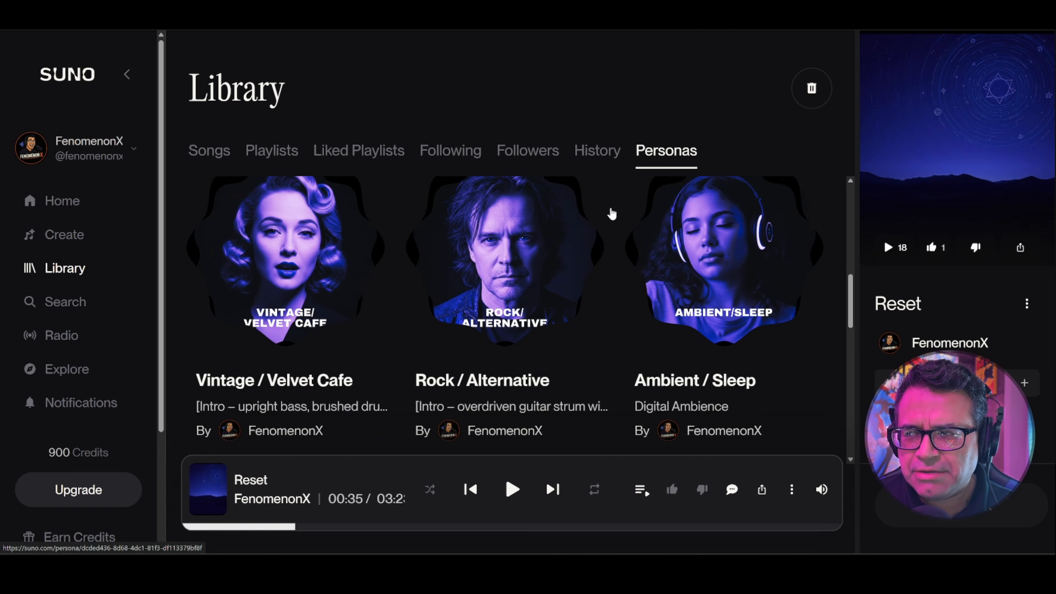
{"action": "scroll", "coordinate": [610, 216], "scroll_direction": "down", "scroll_amount": 10}
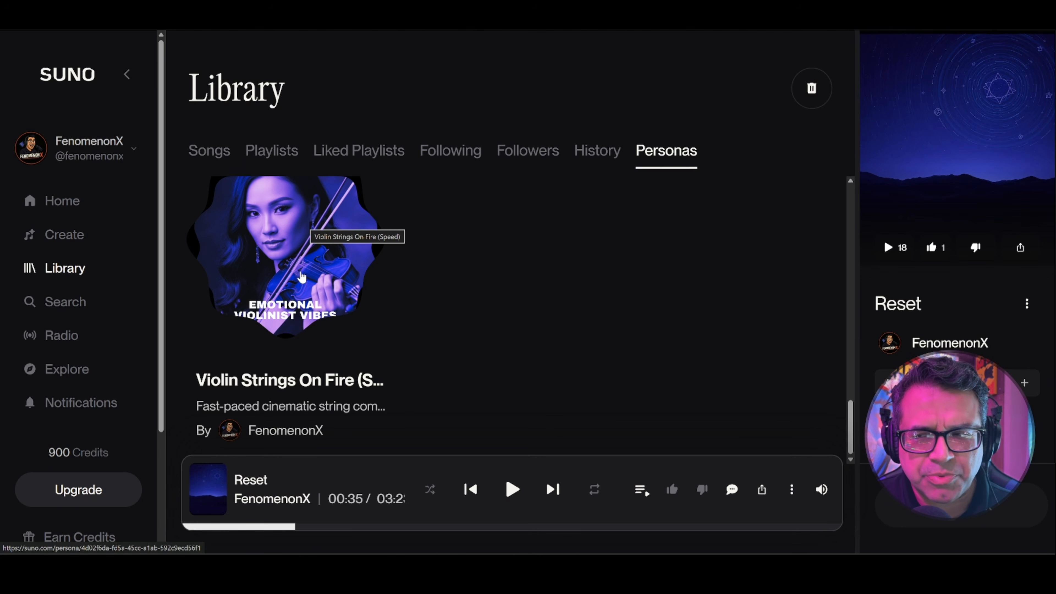
{"action": "left_click_drag", "start_coordinate": [302, 277], "coordinate": [429, 264]}
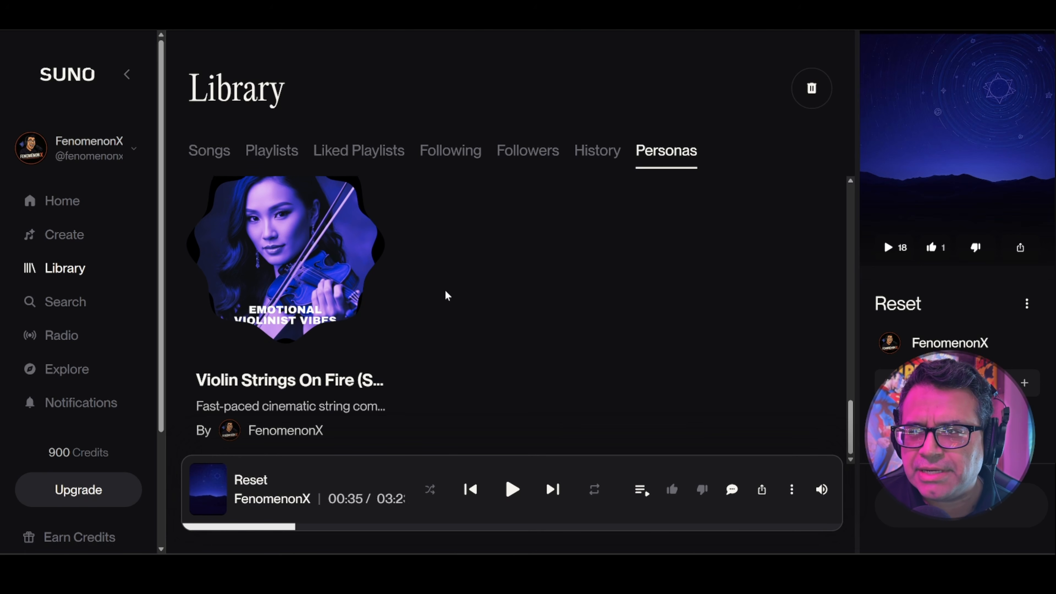
{"action": "left_click", "coordinate": [318, 280]}
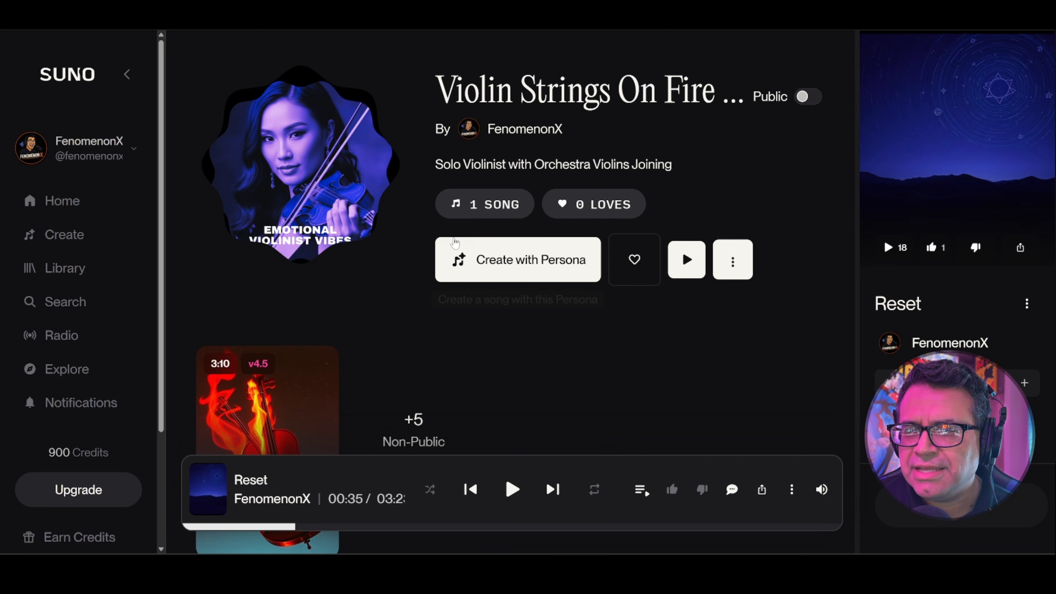
- Play the violin persona's source song, Strings on Fire - Toasted Cover, and pause it after about 40 seconds
{"action": "scroll", "coordinate": [455, 242], "scroll_direction": "down", "scroll_amount": 5}
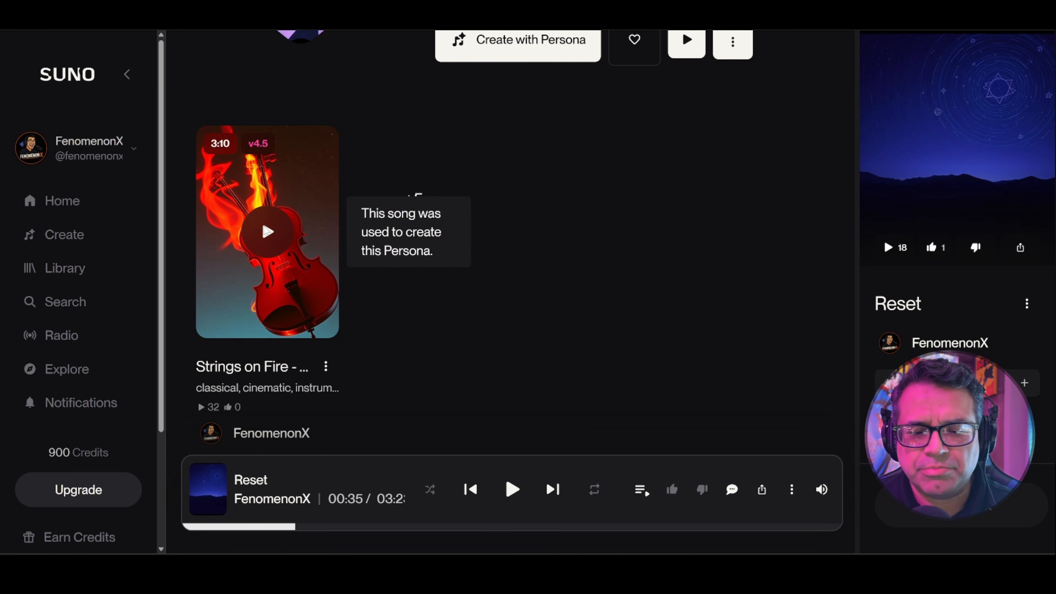
{"action": "left_click", "coordinate": [267, 231]}
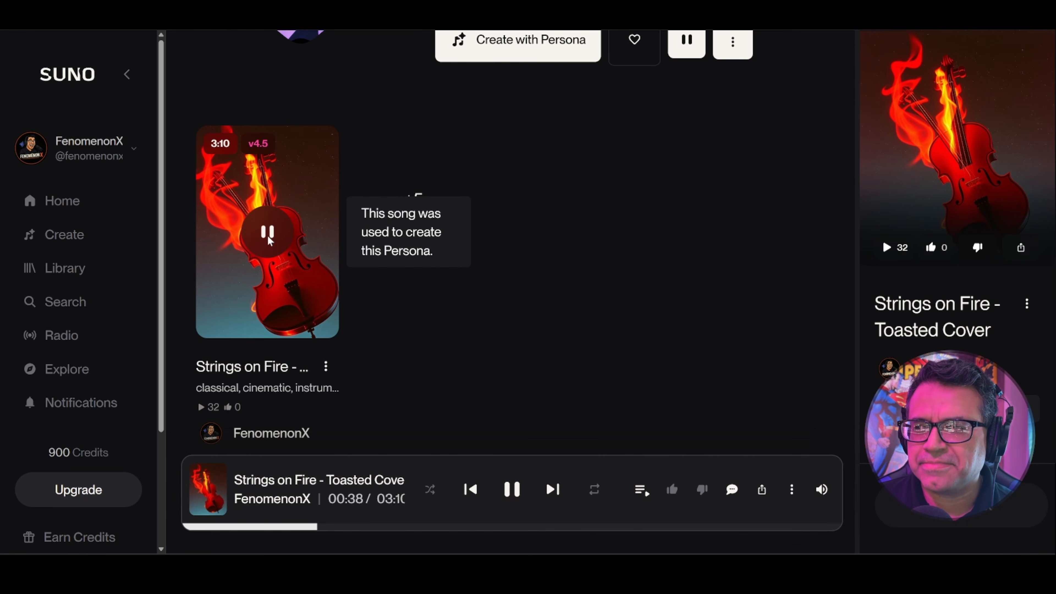
{"action": "left_click", "coordinate": [268, 237]}
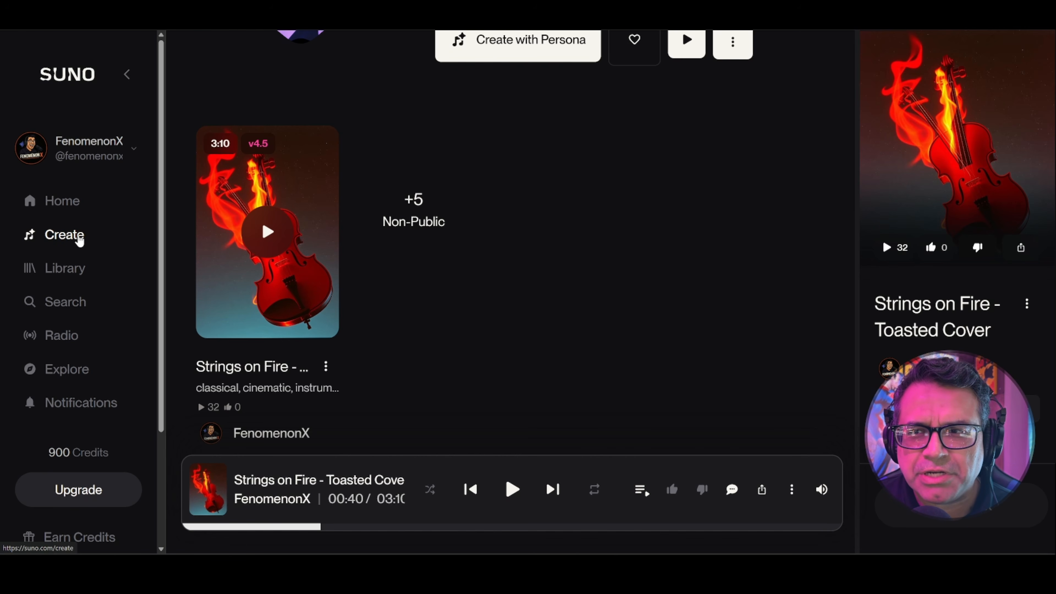
- Return to the song creation page and play the 2:18 version of No More Detours for about 40 seconds, following the lyrics
{"action": "left_click", "coordinate": [79, 238]}
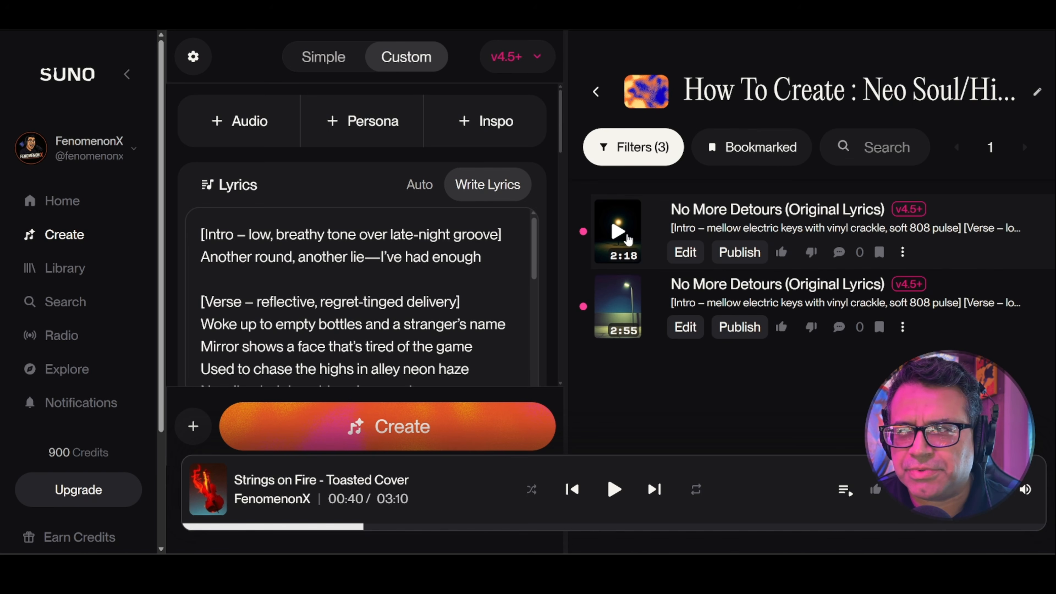
{"action": "left_click", "coordinate": [619, 232]}
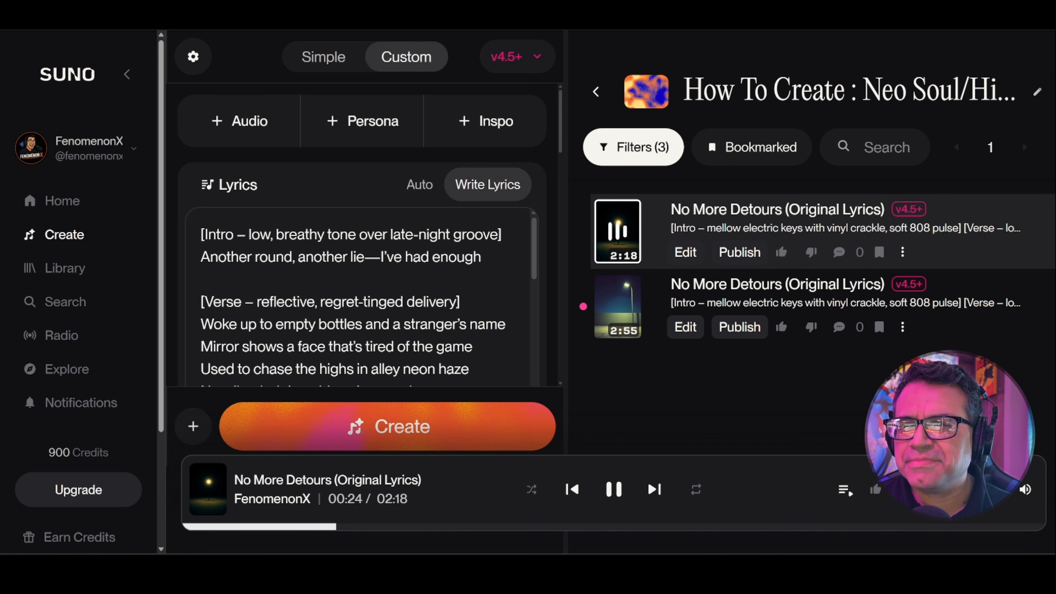
{"action": "scroll", "coordinate": [361, 297], "scroll_direction": "down", "scroll_amount": 1}
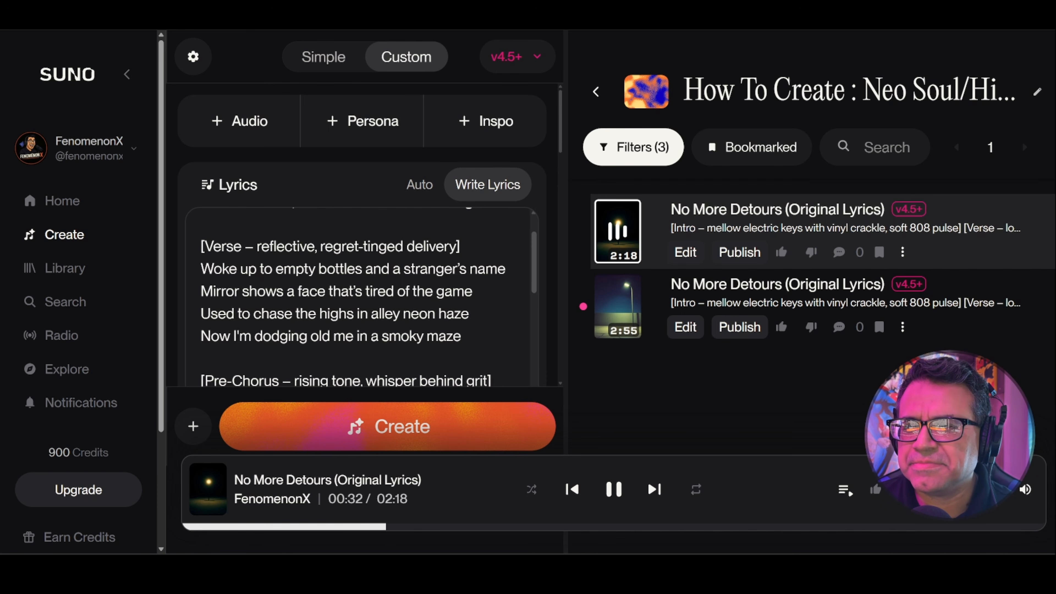
{"action": "scroll", "coordinate": [362, 296], "scroll_direction": "down", "scroll_amount": 3}
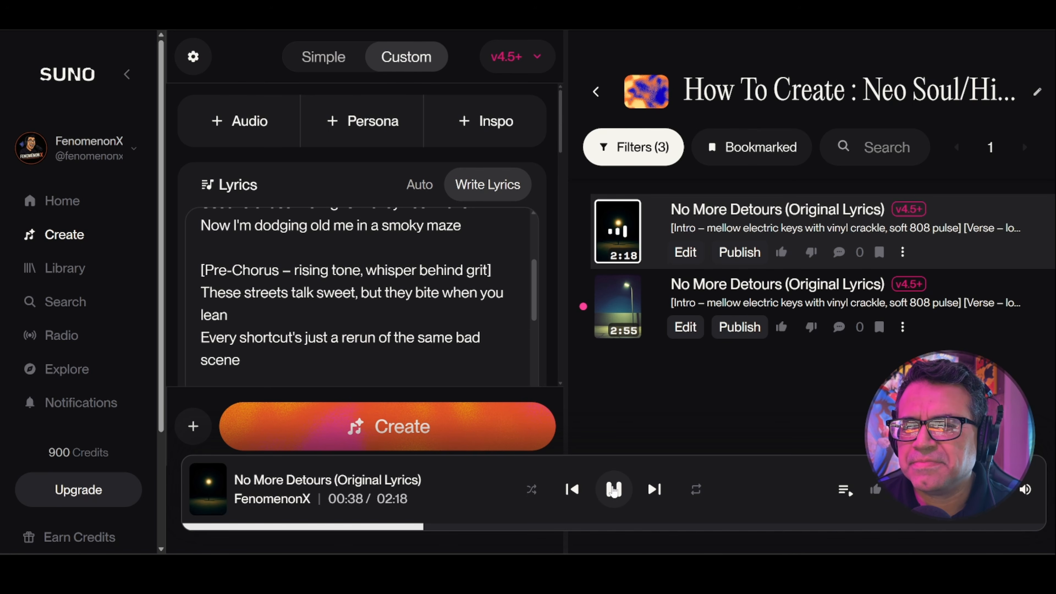
{"action": "left_click", "coordinate": [614, 490]}
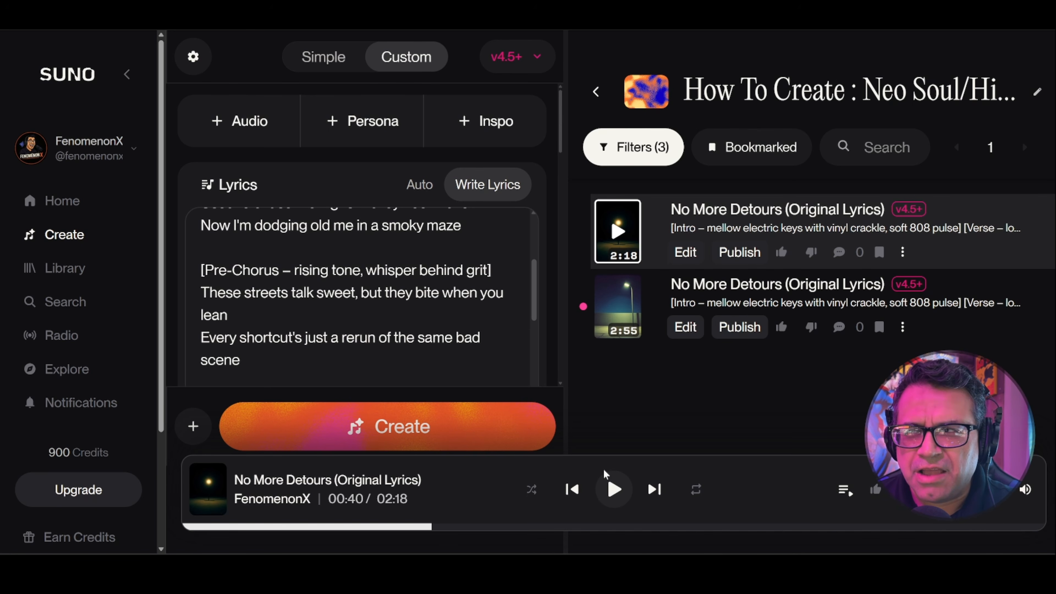
- Play the 2:55 version of No More Detours for about a minute, following the lyrics, and pause it
{"action": "scroll", "coordinate": [358, 299], "scroll_direction": "up", "scroll_amount": 5}
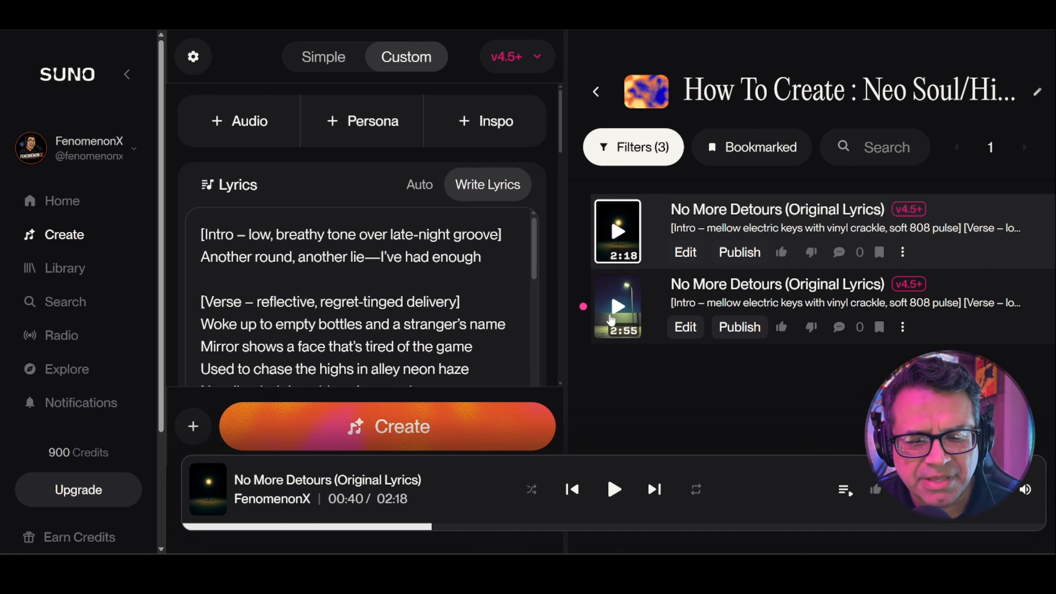
{"action": "left_click", "coordinate": [611, 319]}
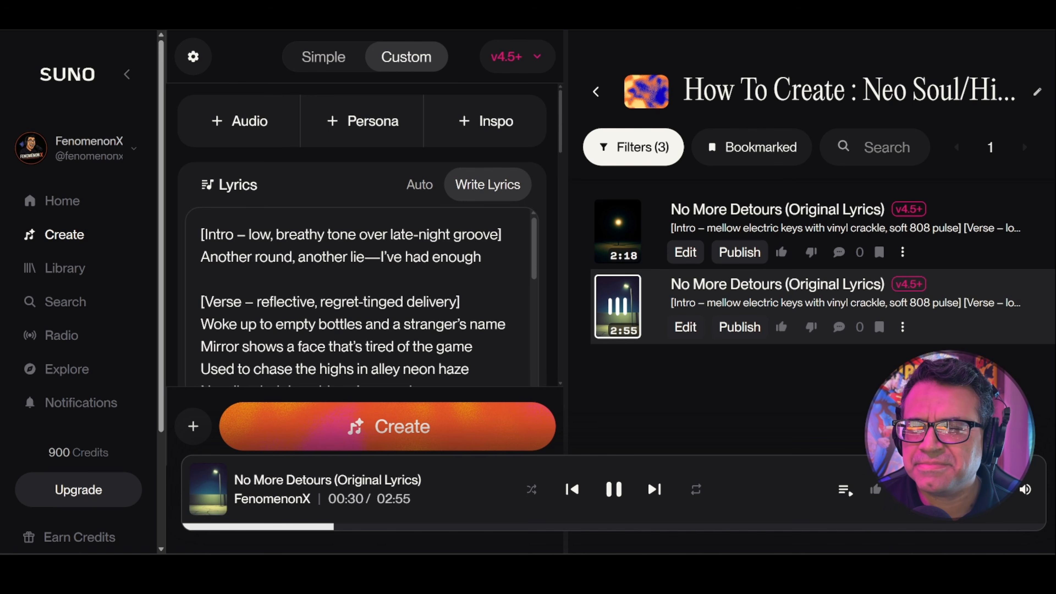
{"action": "scroll", "coordinate": [369, 303], "scroll_direction": "down", "scroll_amount": 1}
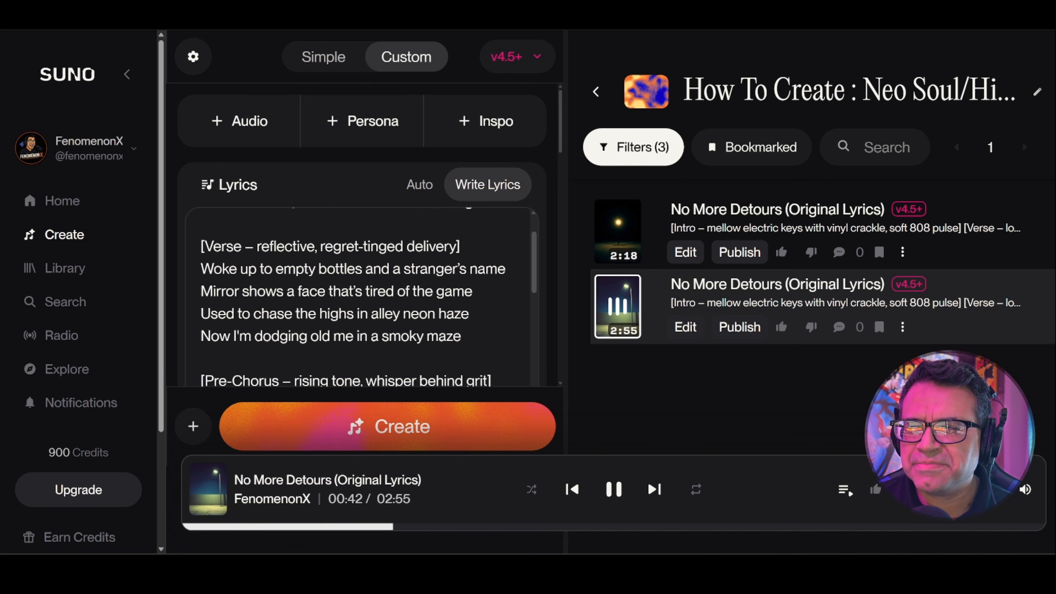
{"action": "scroll", "coordinate": [362, 298], "scroll_direction": "down", "scroll_amount": 1}
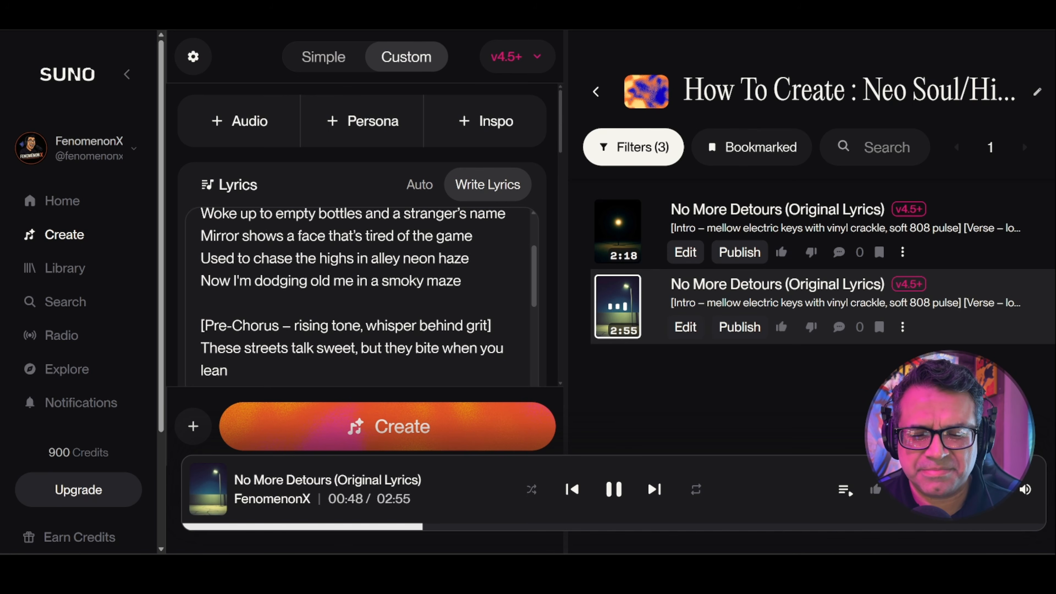
{"action": "scroll", "coordinate": [360, 295], "scroll_direction": "down", "scroll_amount": 1}
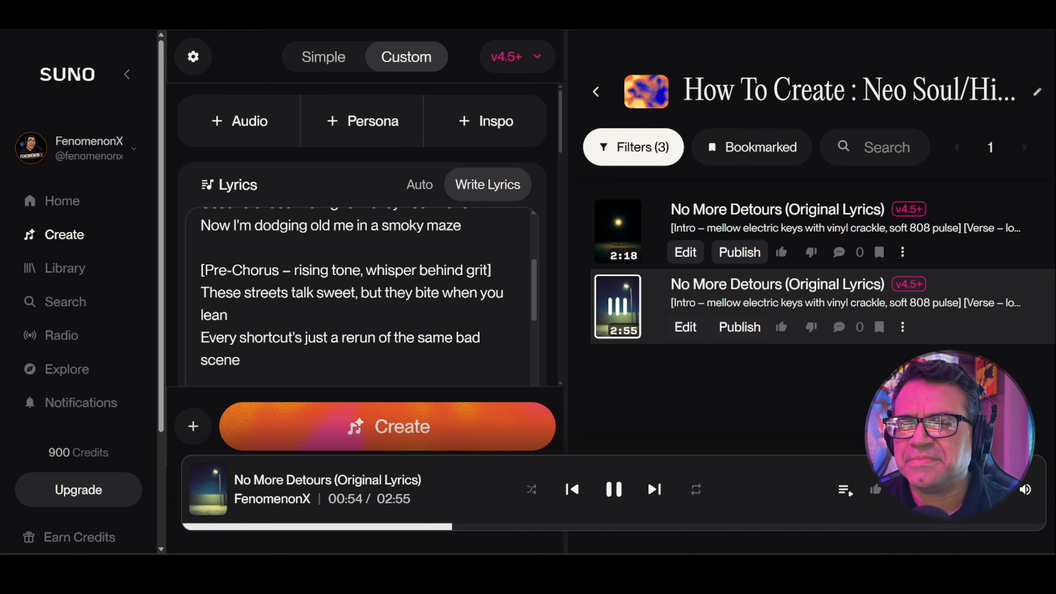
{"action": "scroll", "coordinate": [362, 297], "scroll_direction": "down", "scroll_amount": 6}
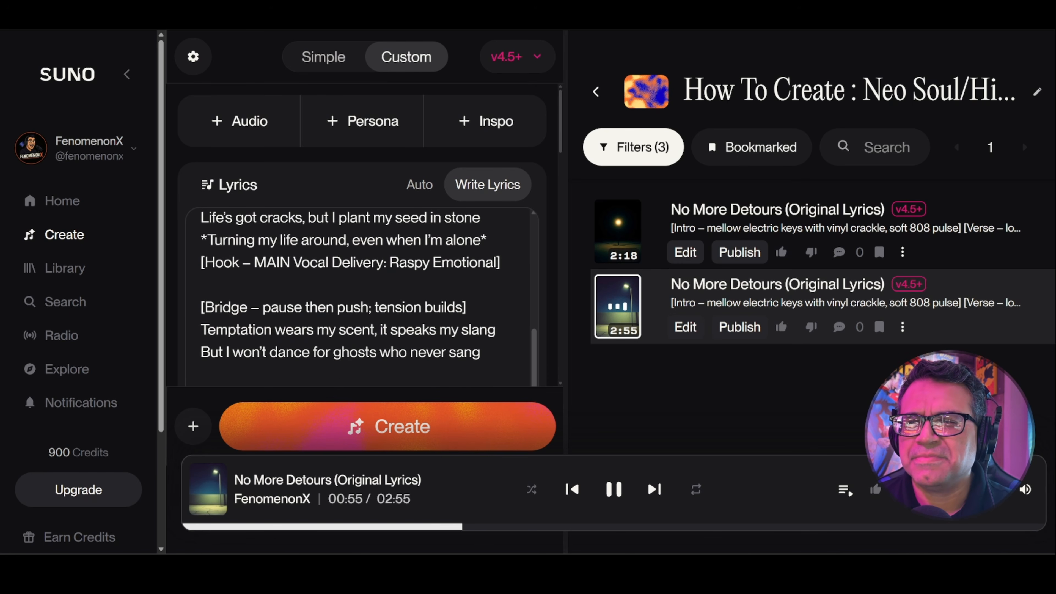
{"action": "scroll", "coordinate": [362, 297], "scroll_direction": "up", "scroll_amount": 3}
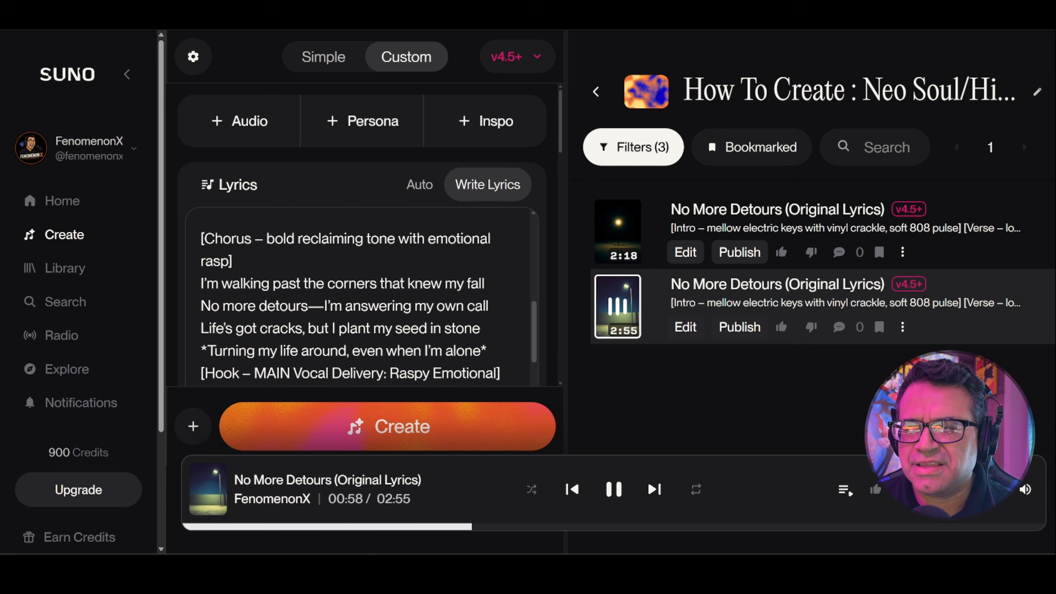
{"action": "left_click", "coordinate": [615, 493]}
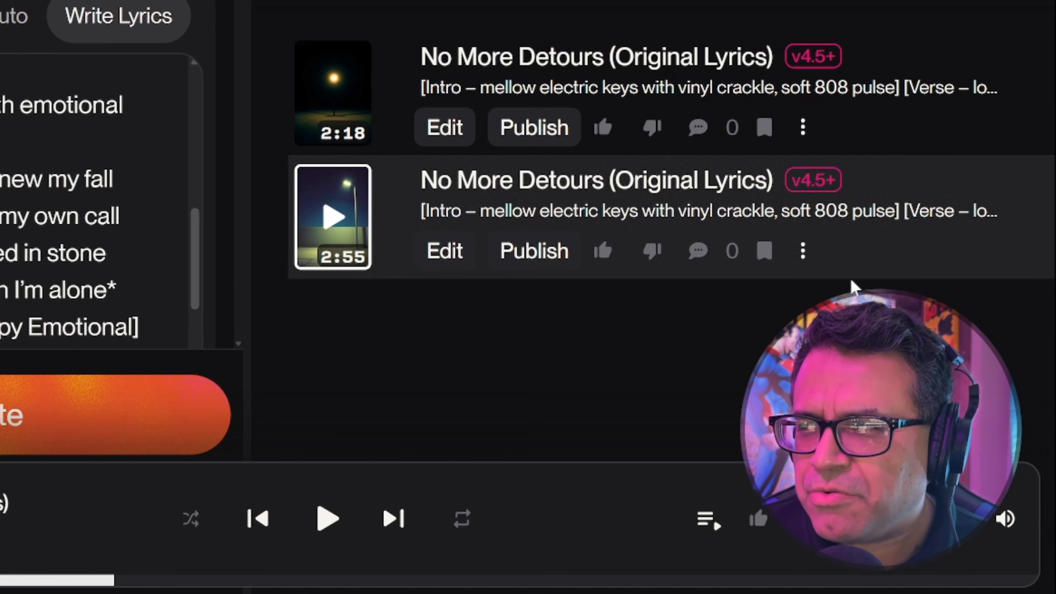
- Start a new persona based on the 2:55 version of No More Detours and name it Neo Soul / Hip Hop
{"action": "left_click", "coordinate": [803, 254]}
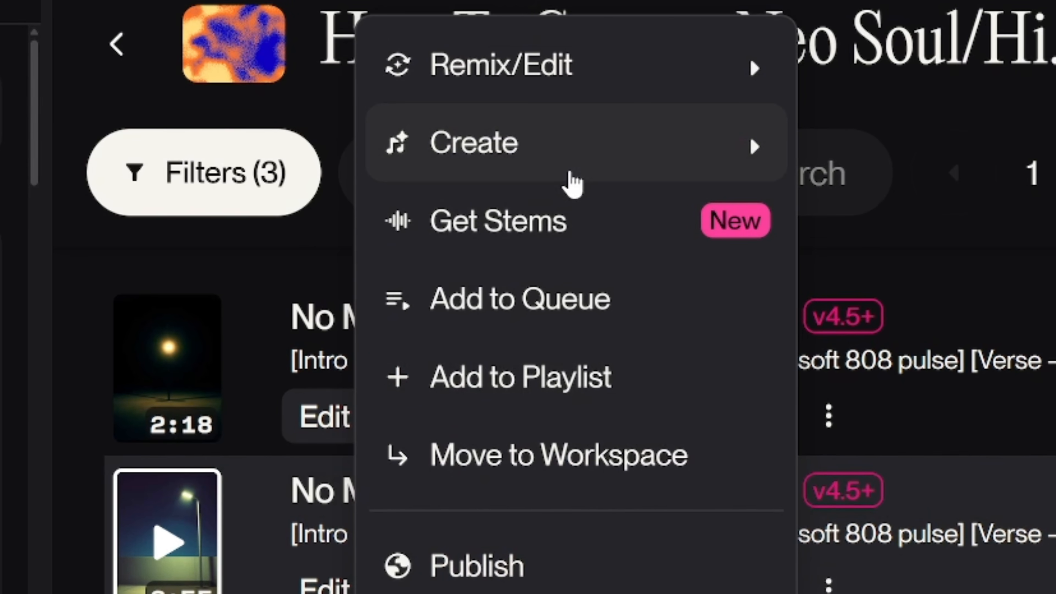
{"action": "mouse_move", "coordinate": [570, 172]}
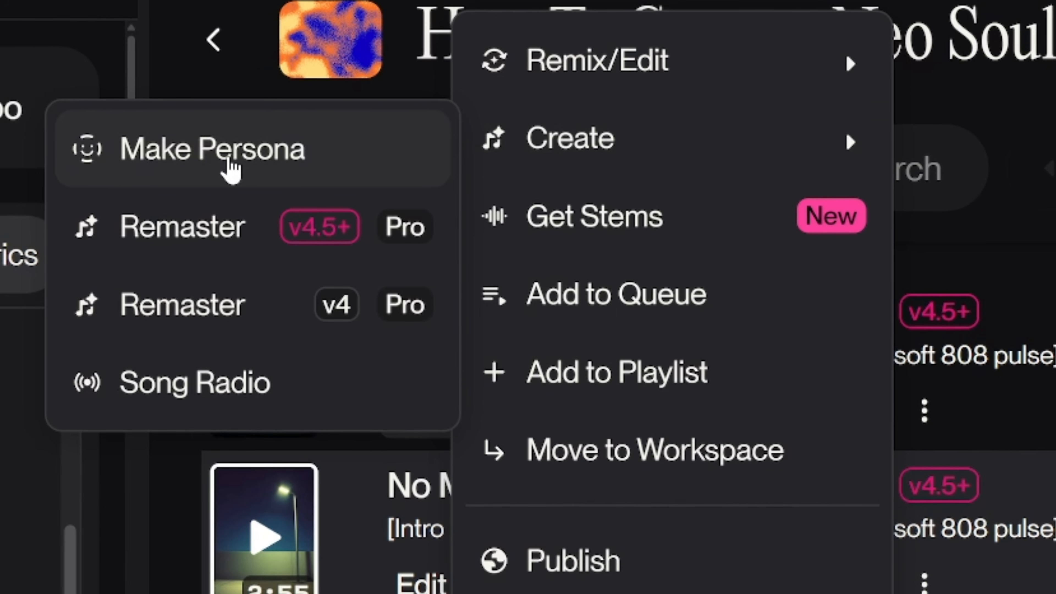
{"action": "left_click", "coordinate": [231, 168]}
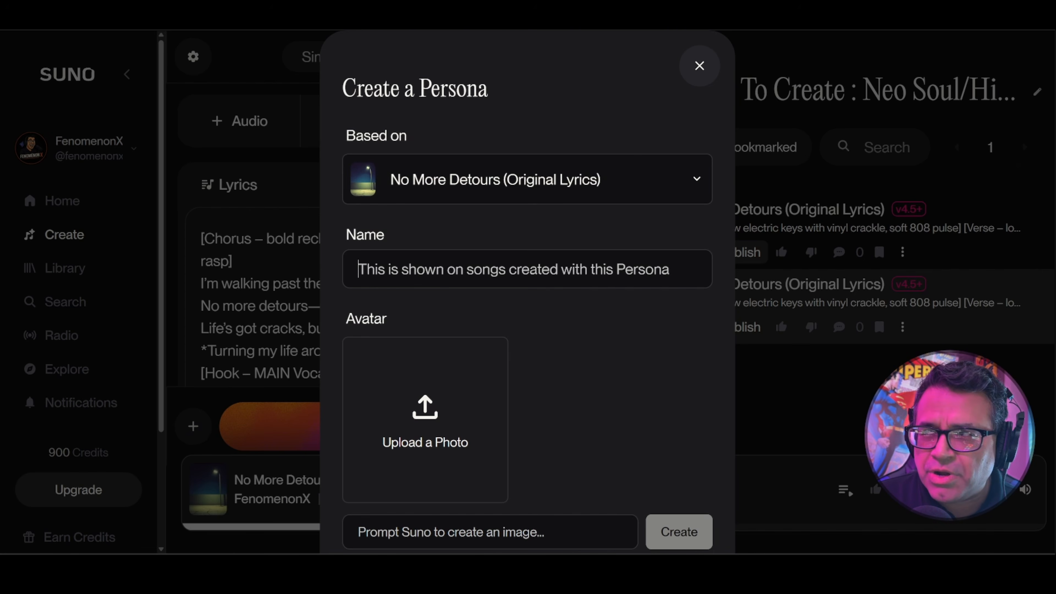
{"action": "type", "text": "Neo"}
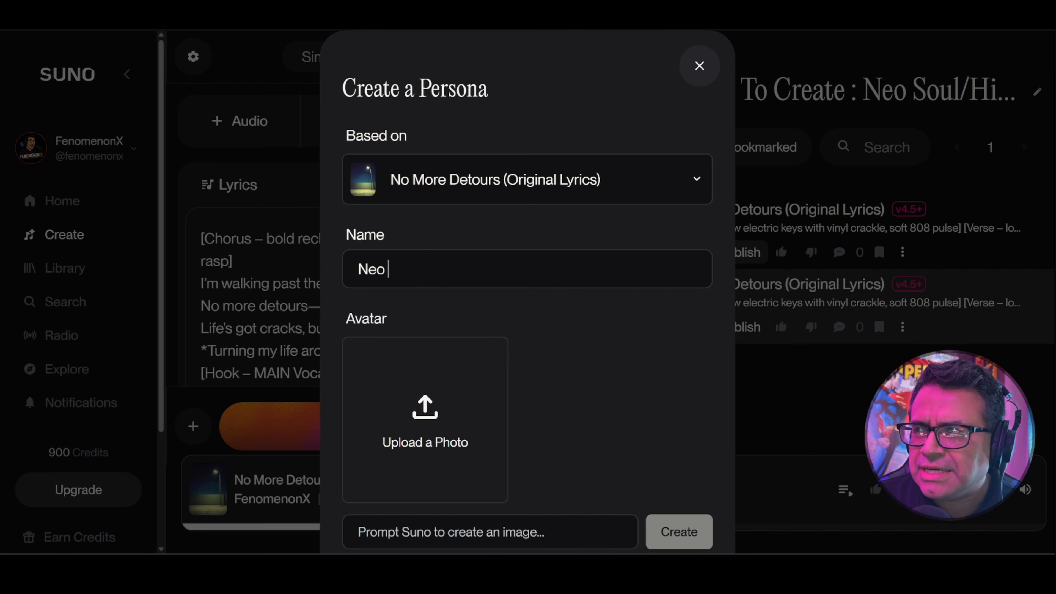
{"action": "type", "text": " Soul /"}
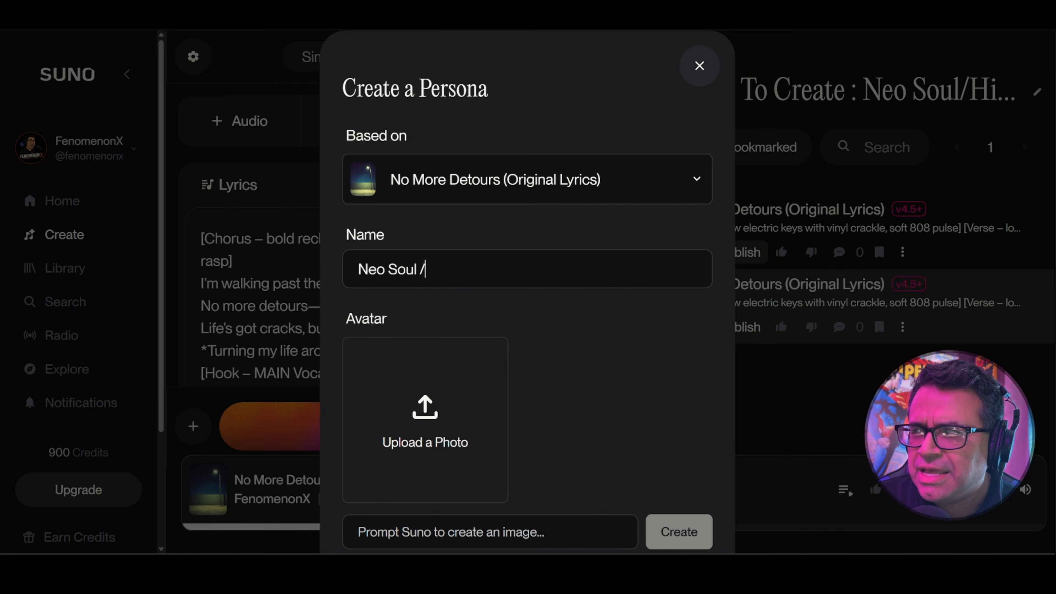
{"action": "type", "text": " Hi"}
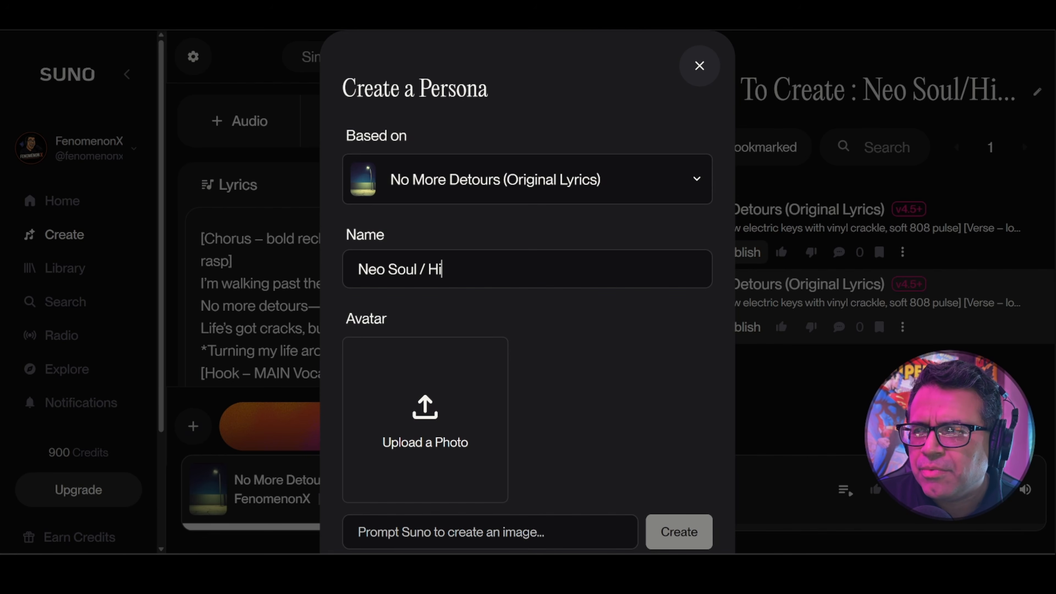
{"action": "type", "text": "p Hop"}
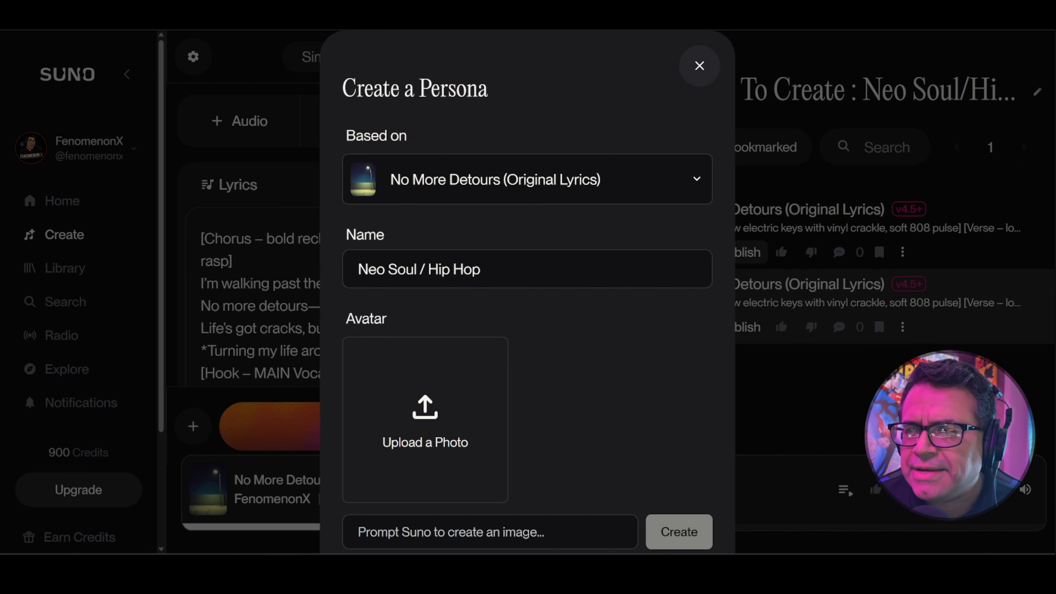
- Upload the Neo Soul Hip Hop PNG image as the persona's avatar
{"action": "scroll", "coordinate": [591, 325], "scroll_direction": "down", "scroll_amount": 3}
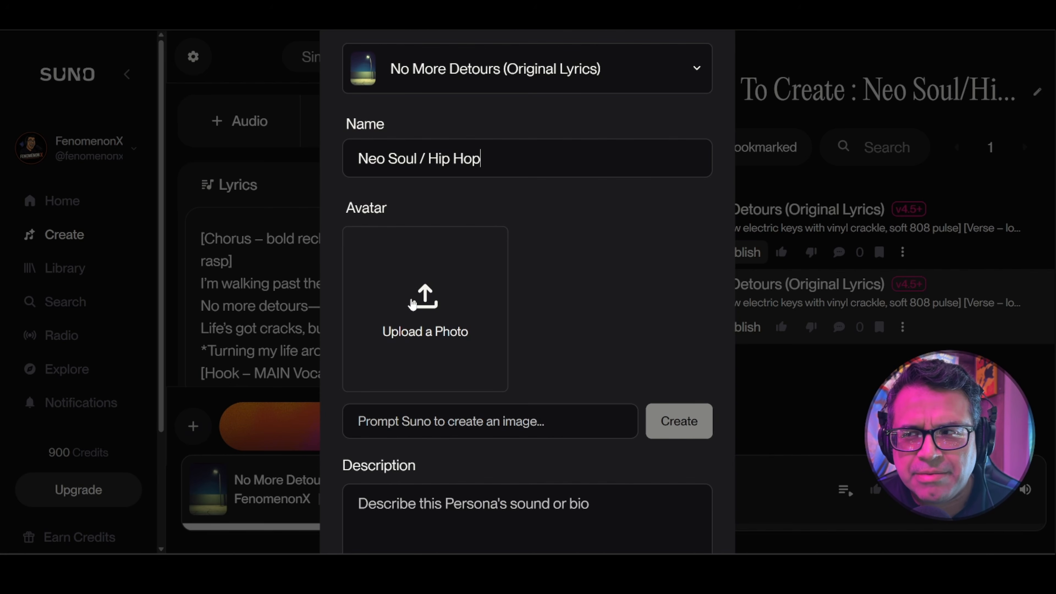
{"action": "left_click", "coordinate": [412, 305]}
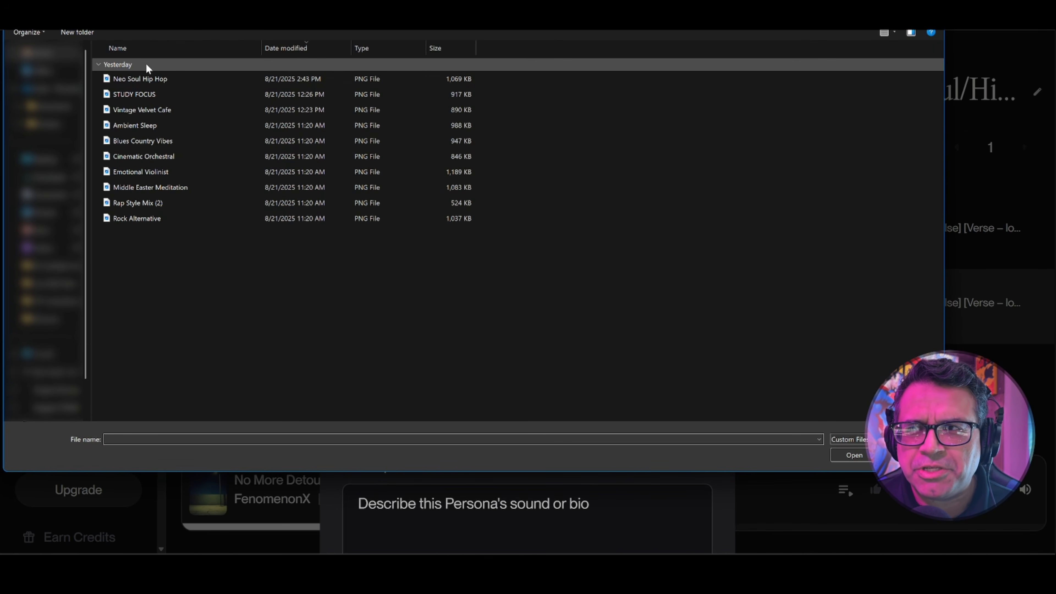
{"action": "left_click", "coordinate": [138, 79]}
{"action": "left_click", "coordinate": [136, 79]}
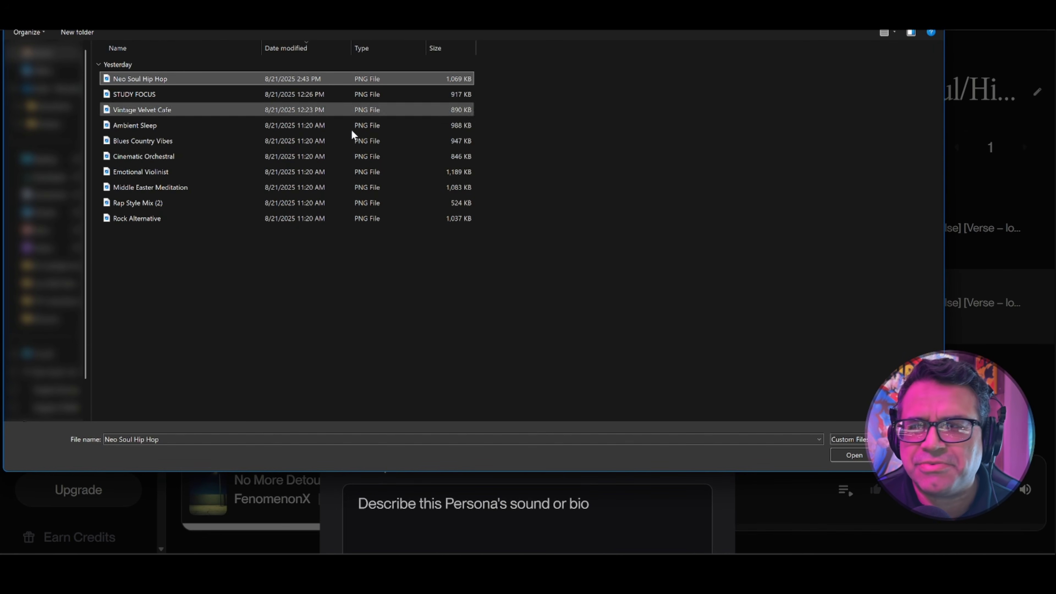
{"action": "left_click", "coordinate": [848, 458]}
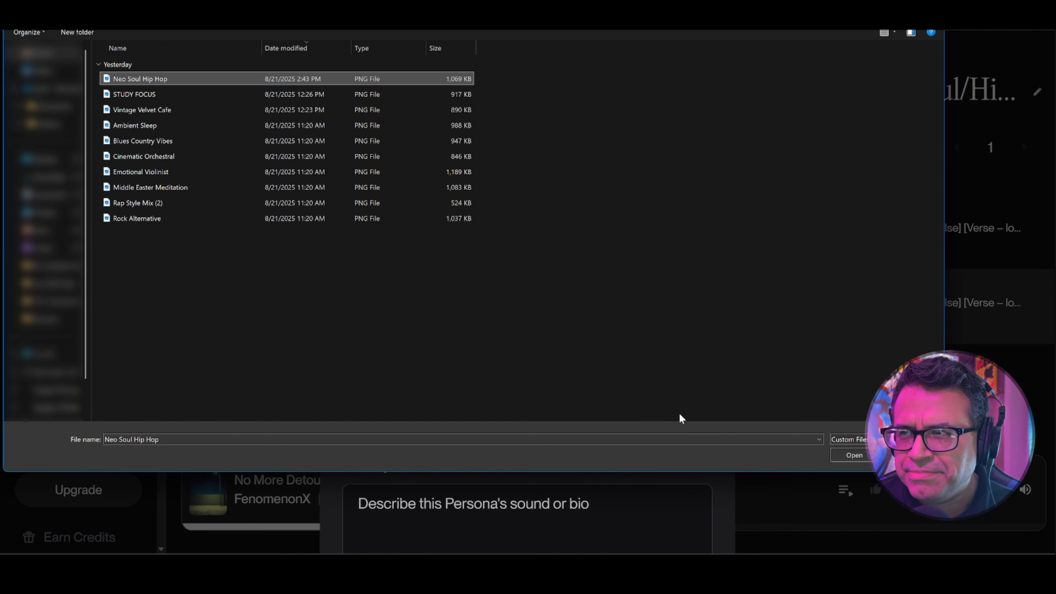
{"action": "left_click", "coordinate": [848, 455]}
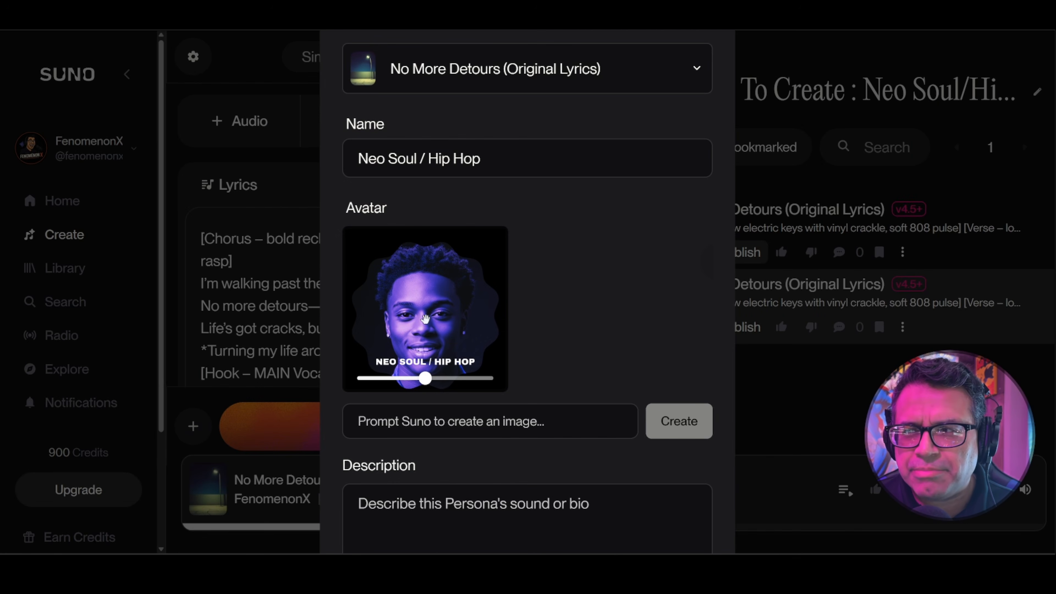
{"action": "mouse_move", "coordinate": [425, 382]}
{"action": "left_mouse_down"}
{"action": "mouse_move", "coordinate": [410, 384]}
{"action": "mouse_move", "coordinate": [427, 386]}
{"action": "left_mouse_up"}
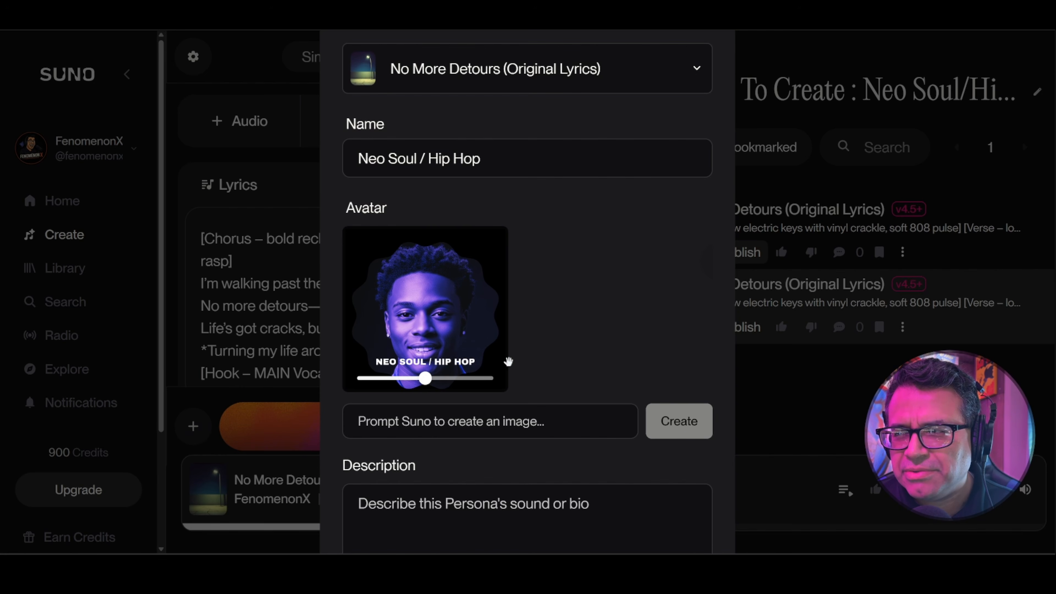
- Copy the persona's name, Neo Soul / Hip Hop, into its description and save the persona with Public switched off
{"action": "scroll", "coordinate": [530, 353], "scroll_direction": "down", "scroll_amount": 3}
{"action": "scroll", "coordinate": [575, 239], "scroll_direction": "up", "scroll_amount": 3}
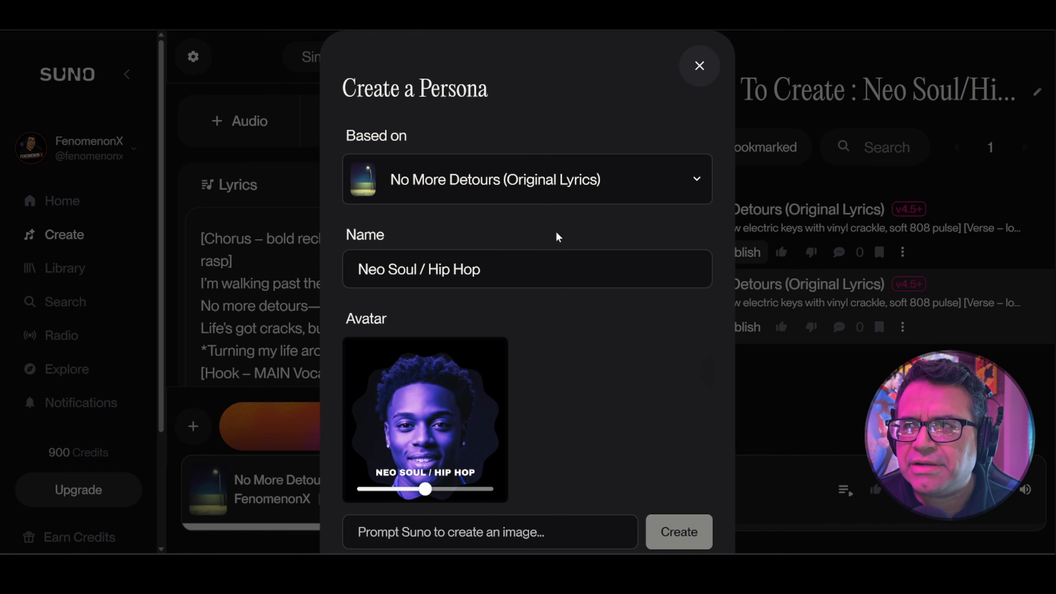
{"action": "double_click", "coordinate": [457, 179]}
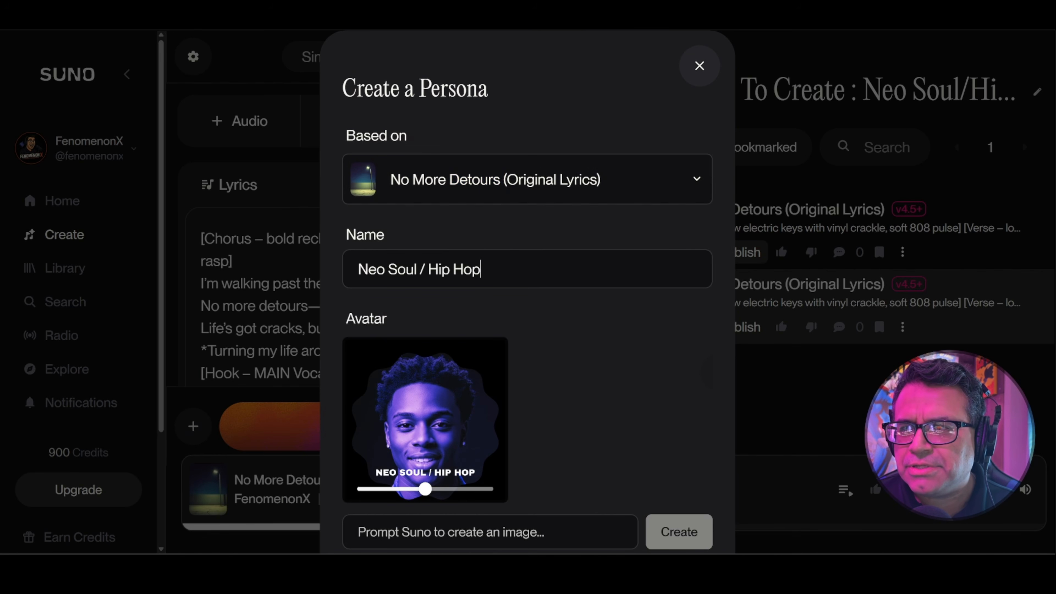
{"action": "triple_click", "coordinate": [490, 270]}
{"action": "right_click", "coordinate": [492, 275]}
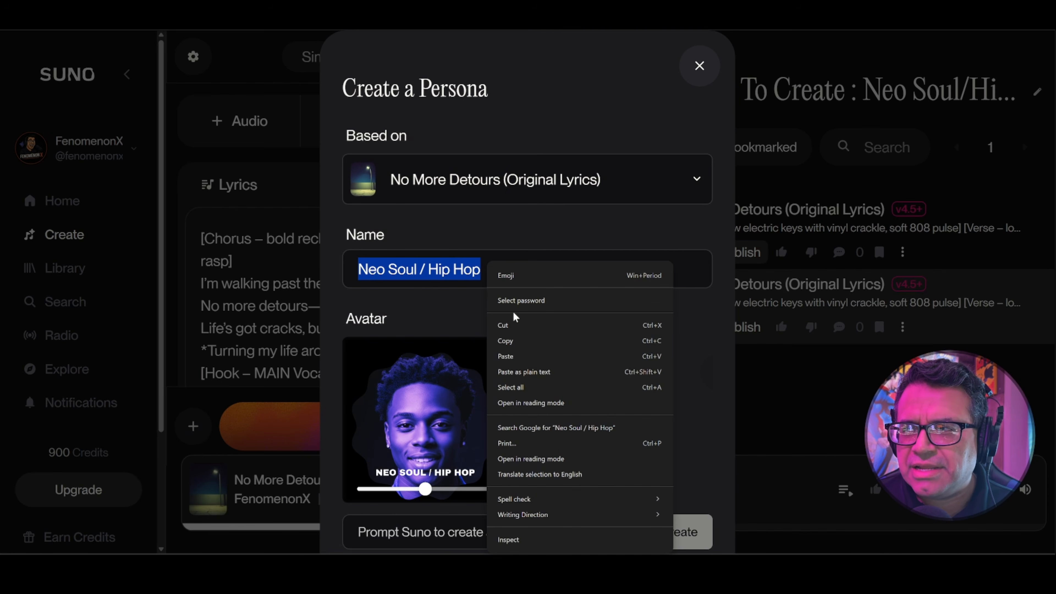
{"action": "left_click", "coordinate": [506, 341]}
{"action": "scroll", "coordinate": [518, 345], "scroll_direction": "down", "scroll_amount": 5}
{"action": "left_click", "coordinate": [518, 346]}
{"action": "right_click", "coordinate": [478, 348]}
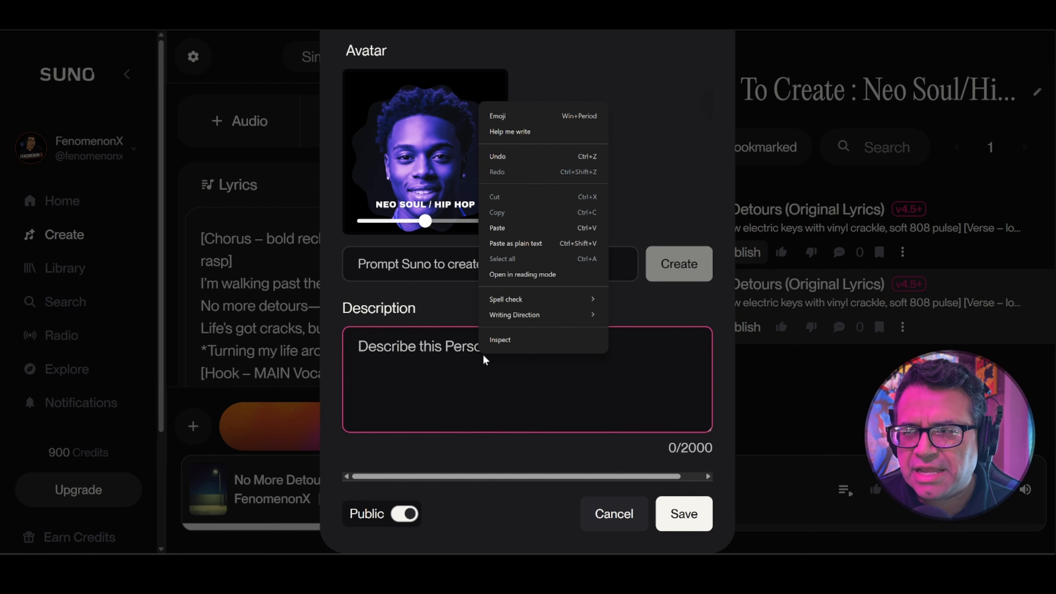
{"action": "left_click", "coordinate": [506, 229]}
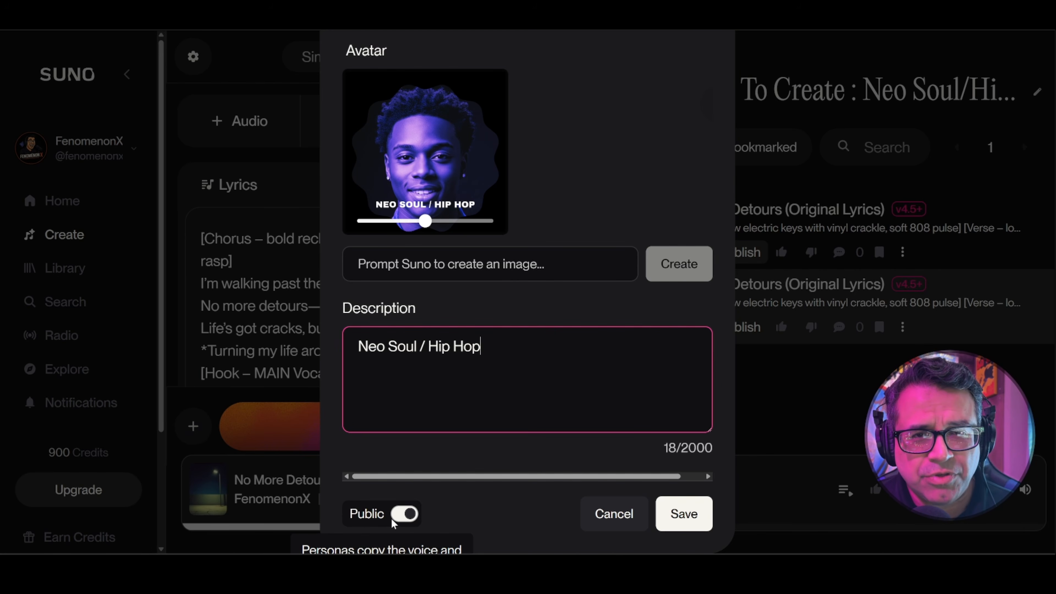
{"action": "left_click", "coordinate": [398, 517]}
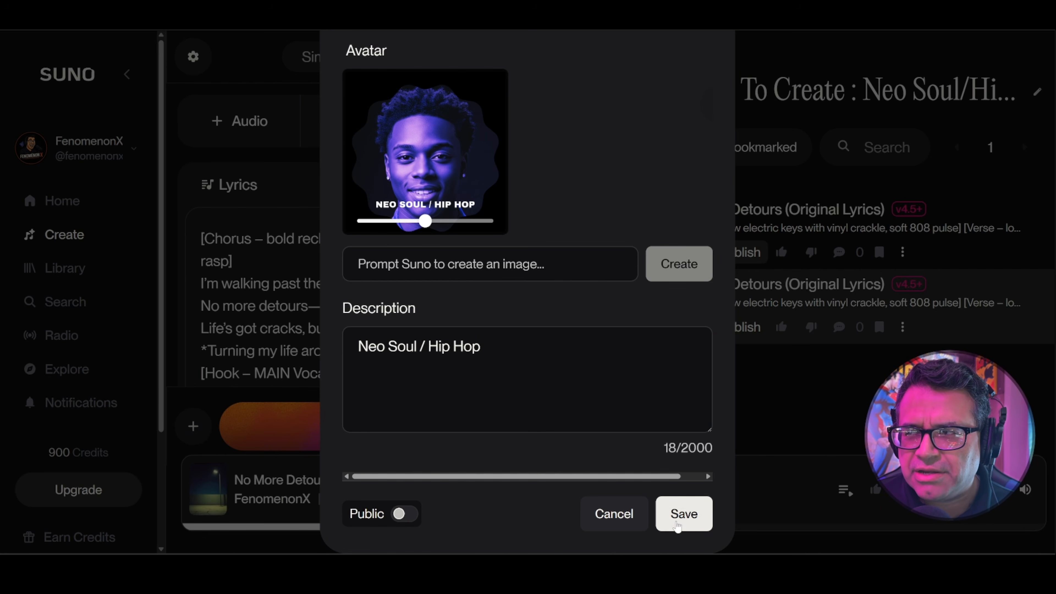
{"action": "left_click", "coordinate": [677, 525]}
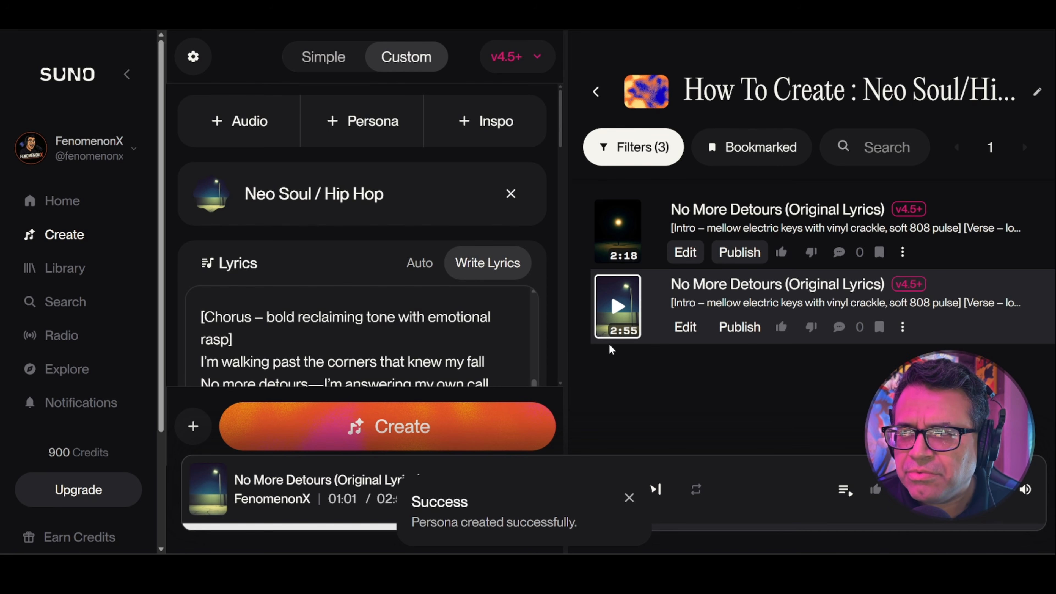
- Open the library's personas and look over the new Neo Soul / Hip Hop persona
{"action": "left_click", "coordinate": [63, 284]}
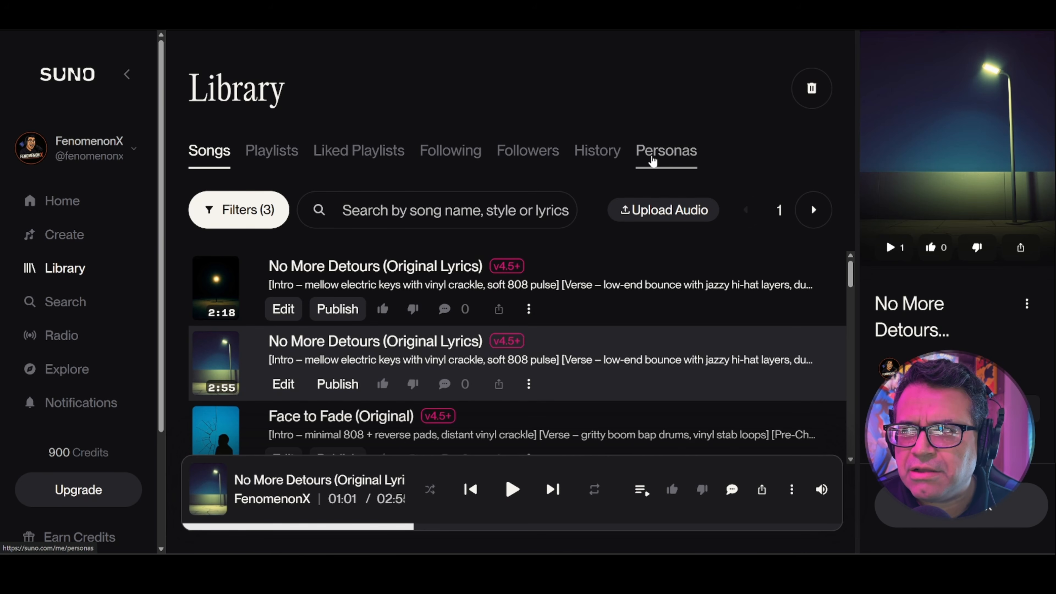
{"action": "left_click", "coordinate": [653, 160]}
{"action": "scroll", "coordinate": [659, 205], "scroll_direction": "down", "scroll_amount": 4}
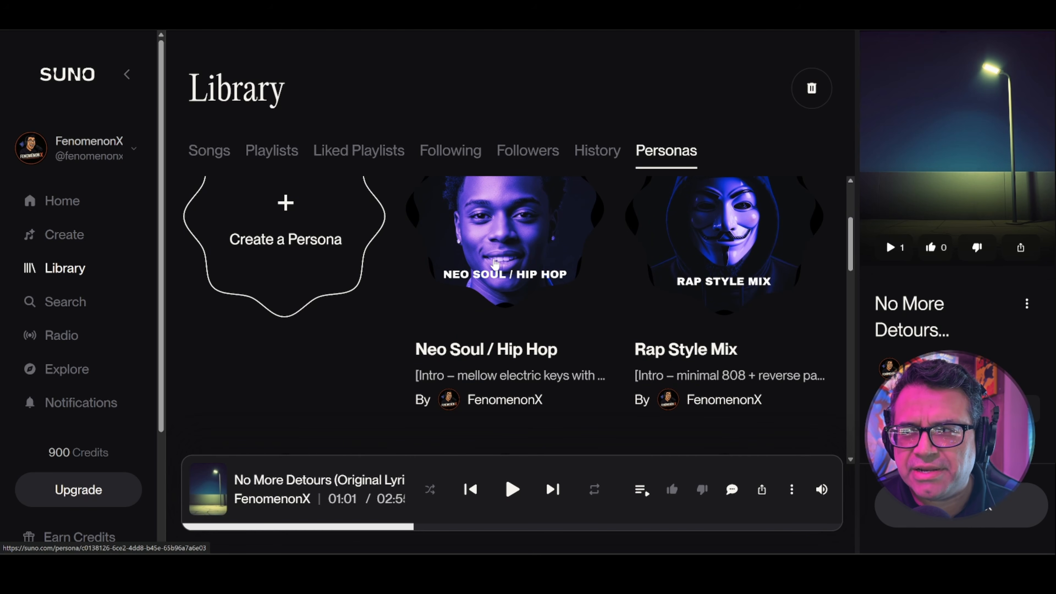
{"action": "scroll", "coordinate": [495, 264], "scroll_direction": "up", "scroll_amount": 3}
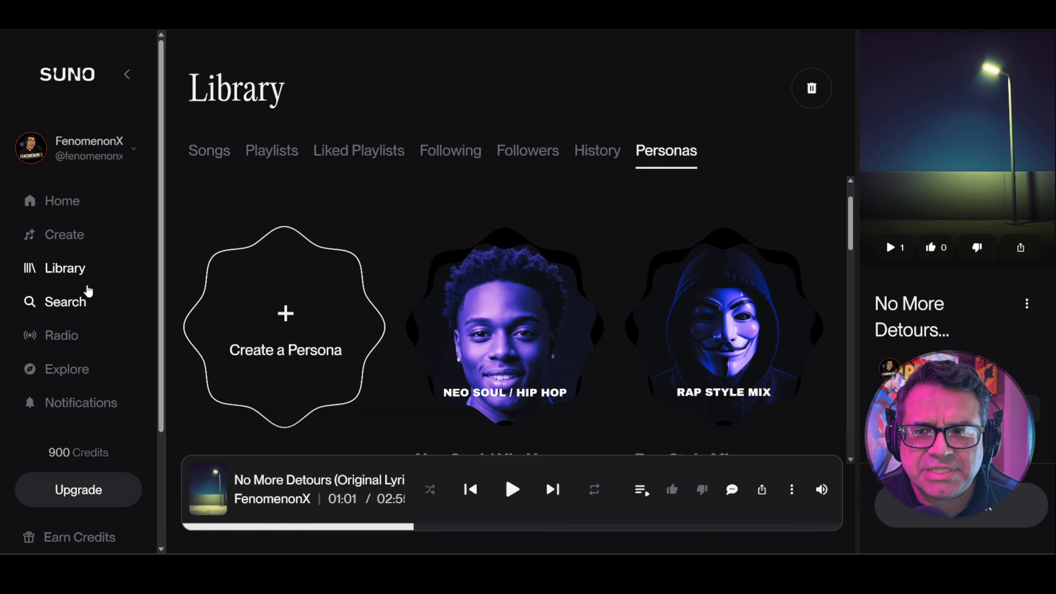
- Return to the song creation page and review the lyrics and styles set up with the Neo Soul / Hip Hop persona
{"action": "left_click", "coordinate": [73, 242]}
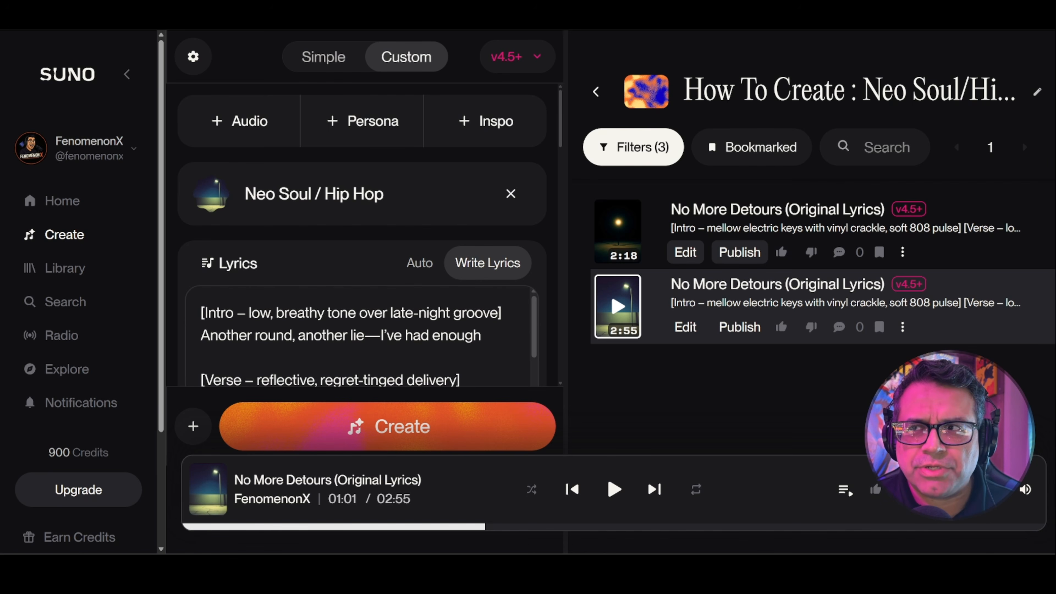
{"action": "scroll", "coordinate": [422, 287], "scroll_direction": "down", "scroll_amount": 6}
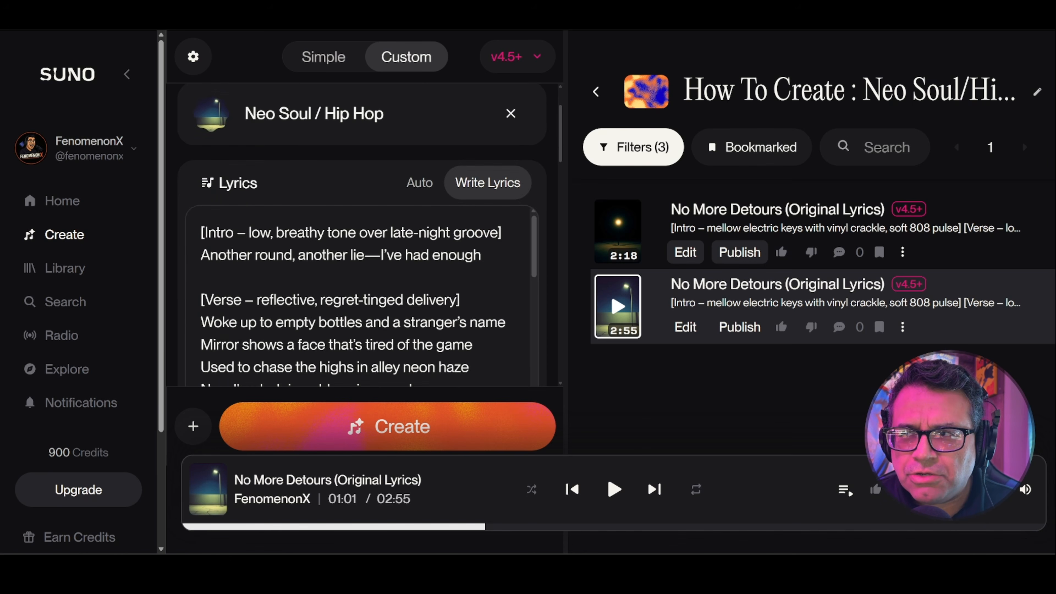
{"action": "scroll", "coordinate": [422, 287], "scroll_direction": "down", "scroll_amount": 5}
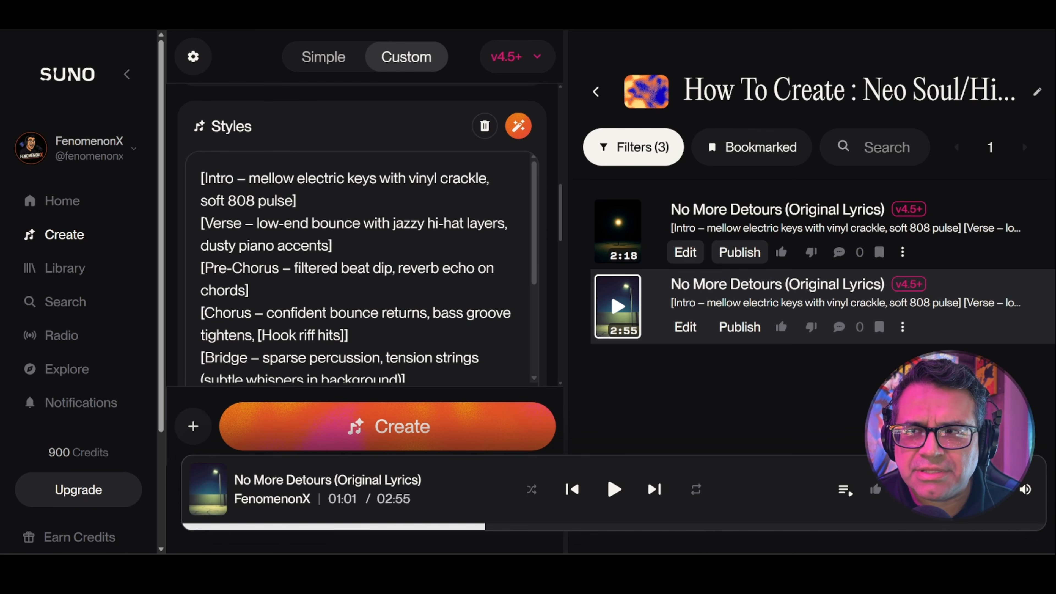
{"action": "scroll", "coordinate": [362, 268], "scroll_direction": "down", "scroll_amount": 3}
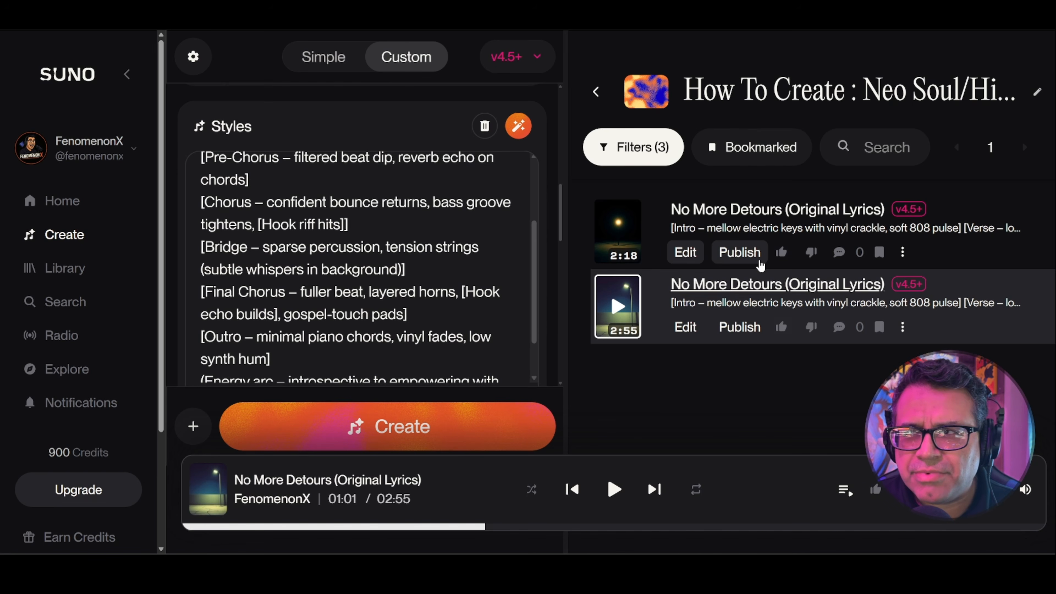
- Replace the song's persona with Middle Eastern Mix Vibes - Slow to Steady from the personal personas
{"action": "scroll", "coordinate": [361, 269], "scroll_direction": "up", "scroll_amount": 3}
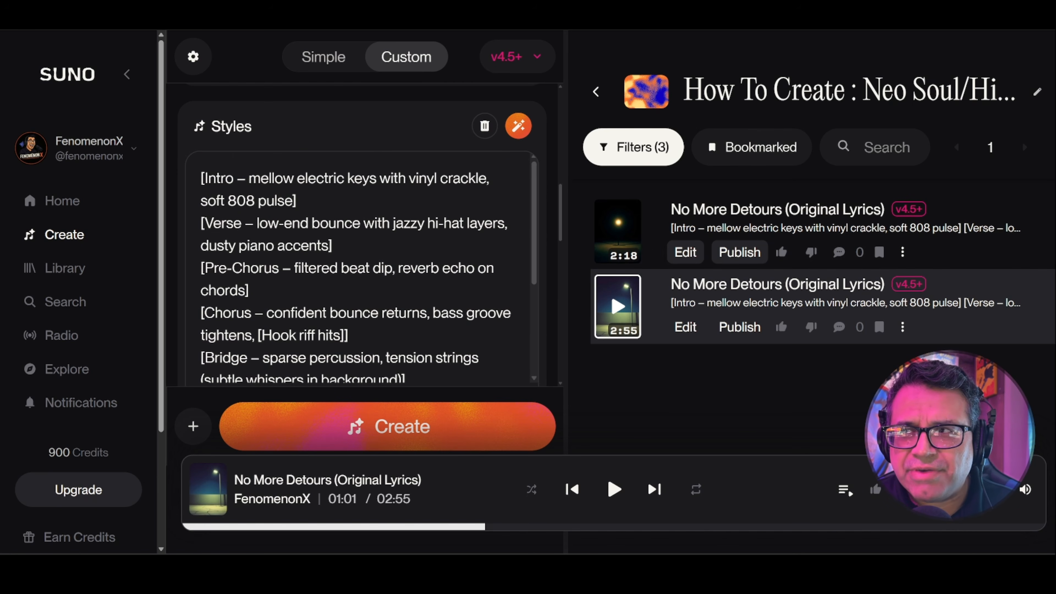
{"action": "scroll", "coordinate": [396, 181], "scroll_direction": "up", "scroll_amount": 10}
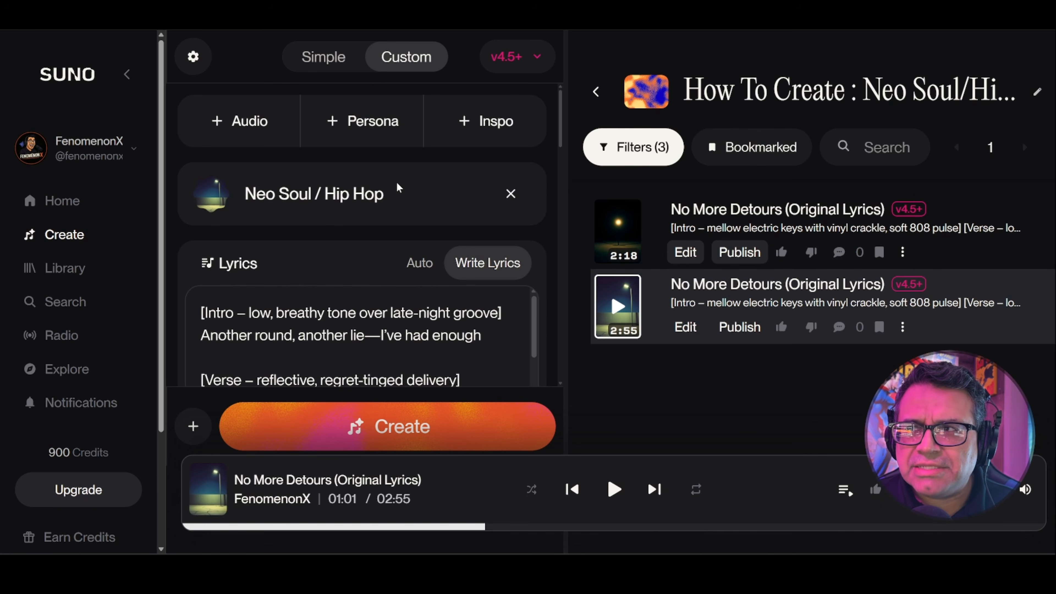
{"action": "left_click", "coordinate": [367, 117]}
{"action": "scroll", "coordinate": [399, 381], "scroll_direction": "down", "scroll_amount": 3}
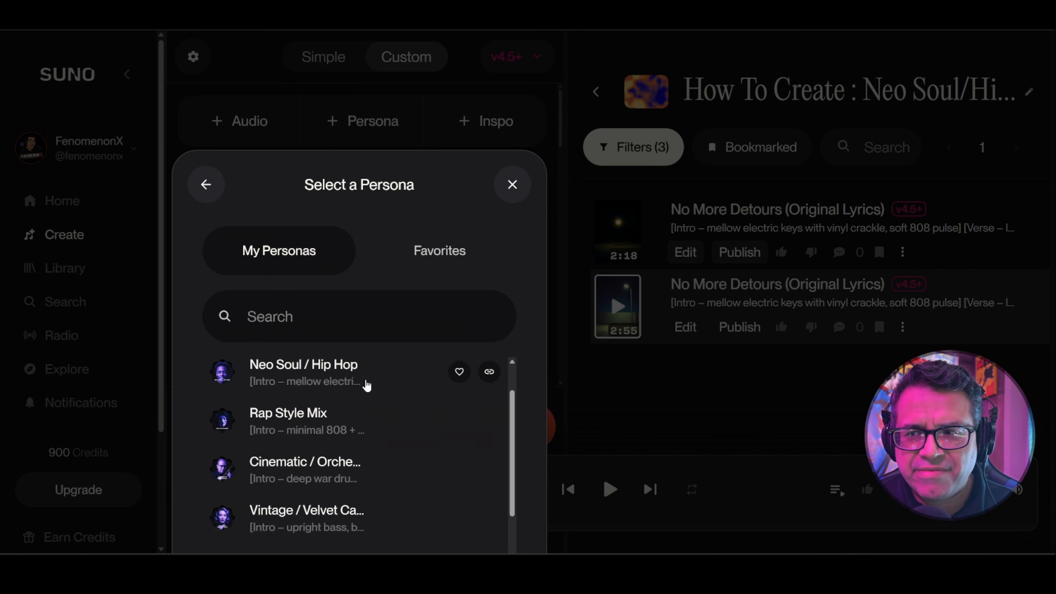
{"action": "scroll", "coordinate": [349, 396], "scroll_direction": "up", "scroll_amount": 3}
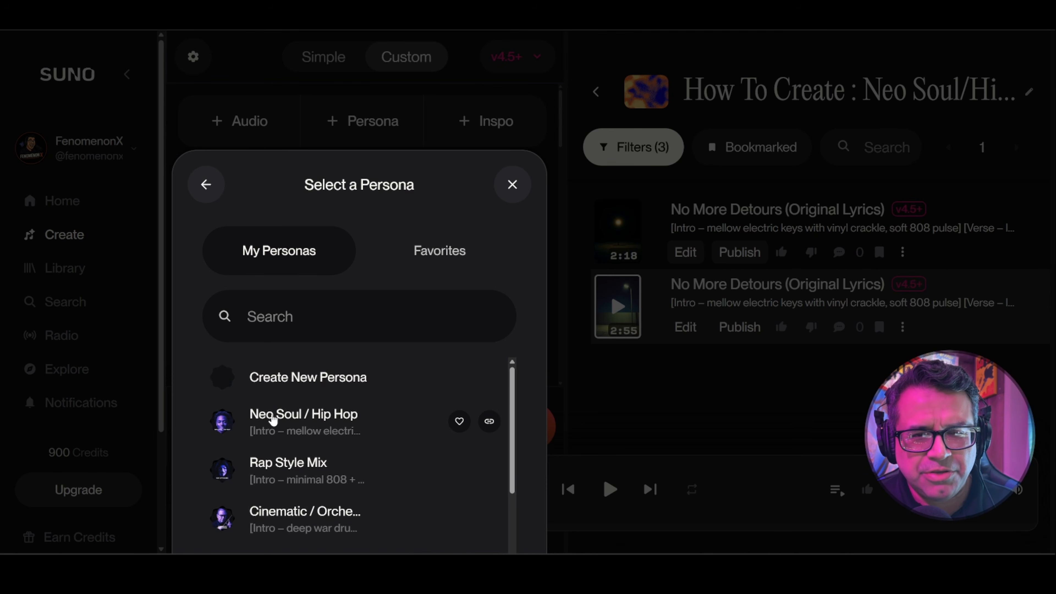
{"action": "scroll", "coordinate": [300, 428], "scroll_direction": "down", "scroll_amount": 5}
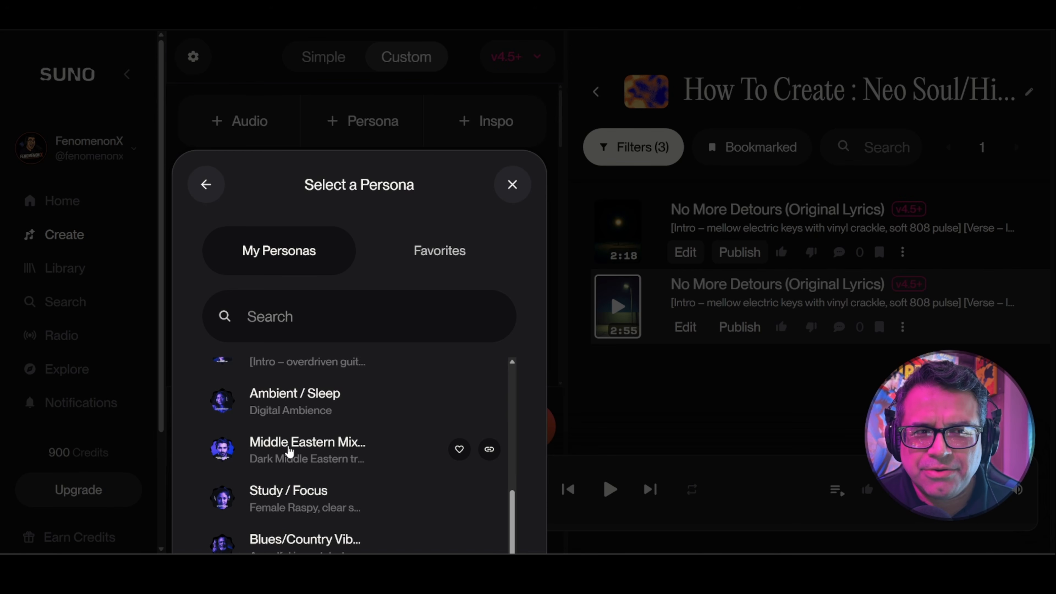
{"action": "left_click", "coordinate": [290, 451]}
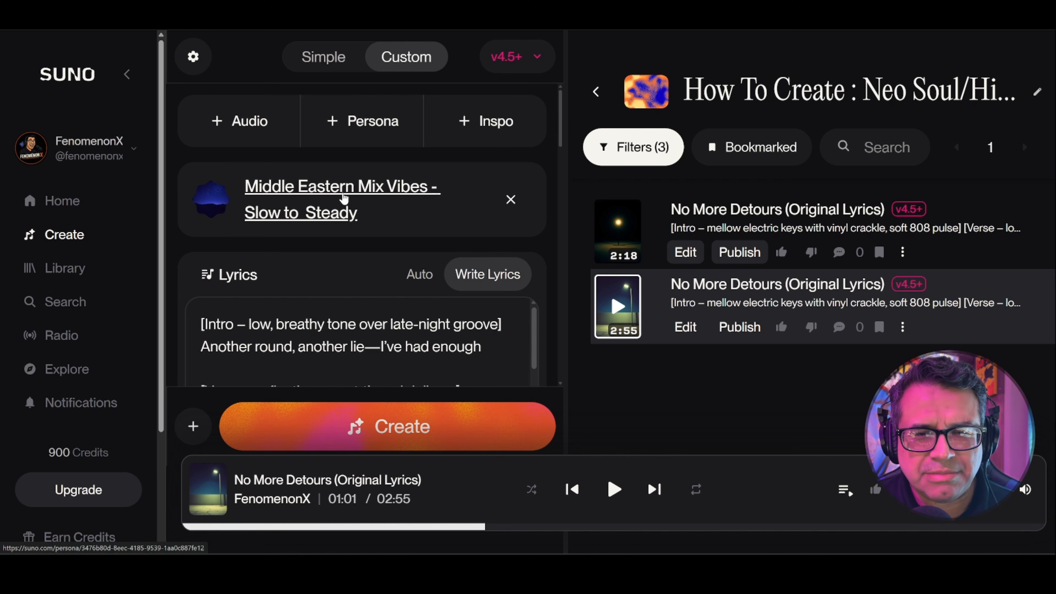
- Check the song's lyrics and the persona's style description, and set the vocal gender to Female
{"action": "scroll", "coordinate": [399, 232], "scroll_direction": "down", "scroll_amount": 10}
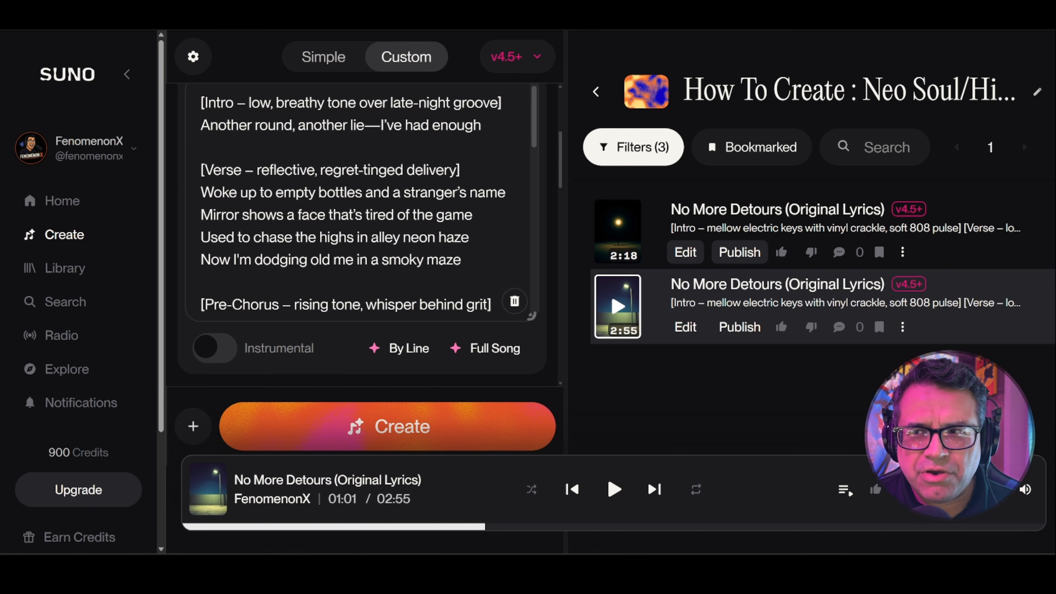
{"action": "scroll", "coordinate": [362, 203], "scroll_direction": "down", "scroll_amount": 6}
{"action": "scroll", "coordinate": [362, 203], "scroll_direction": "up", "scroll_amount": 4}
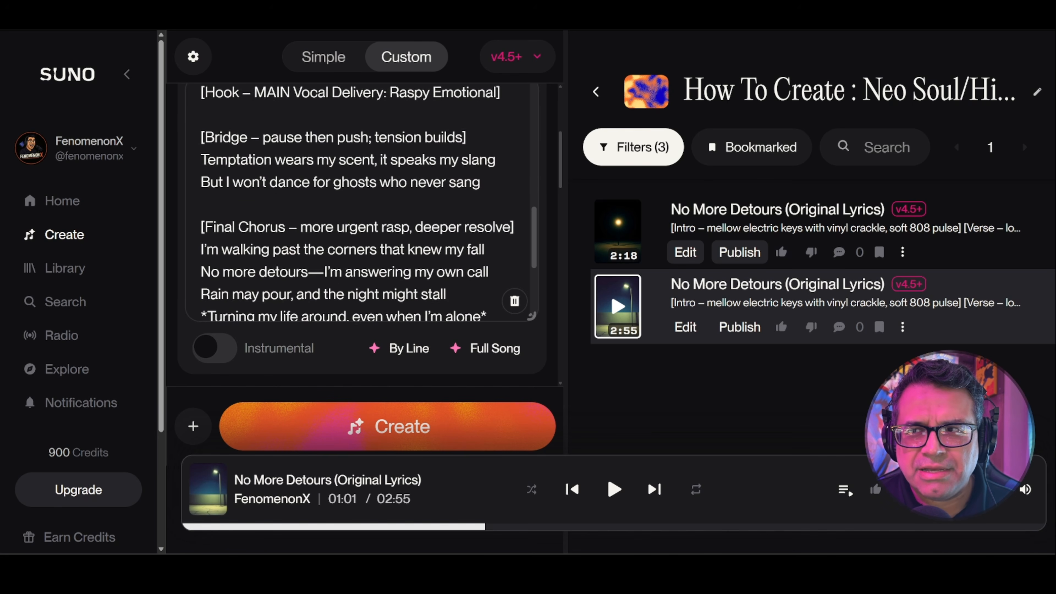
{"action": "scroll", "coordinate": [362, 203], "scroll_direction": "up", "scroll_amount": 2}
{"action": "scroll", "coordinate": [362, 203], "scroll_direction": "down", "scroll_amount": 6}
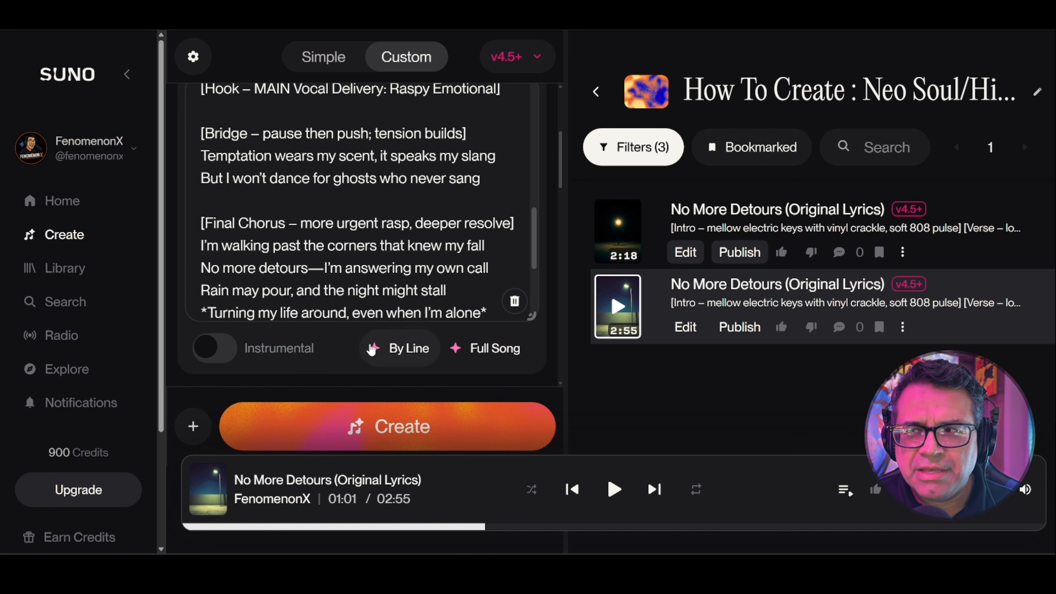
{"action": "scroll", "coordinate": [334, 359], "scroll_direction": "down", "scroll_amount": 6}
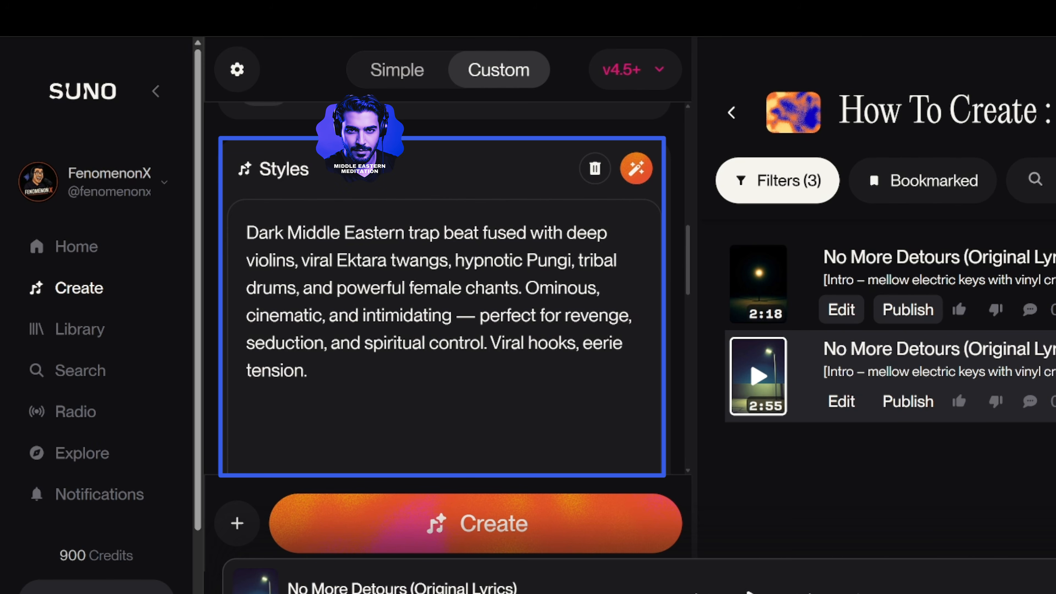
{"action": "scroll", "coordinate": [441, 304], "scroll_direction": "down", "scroll_amount": 5}
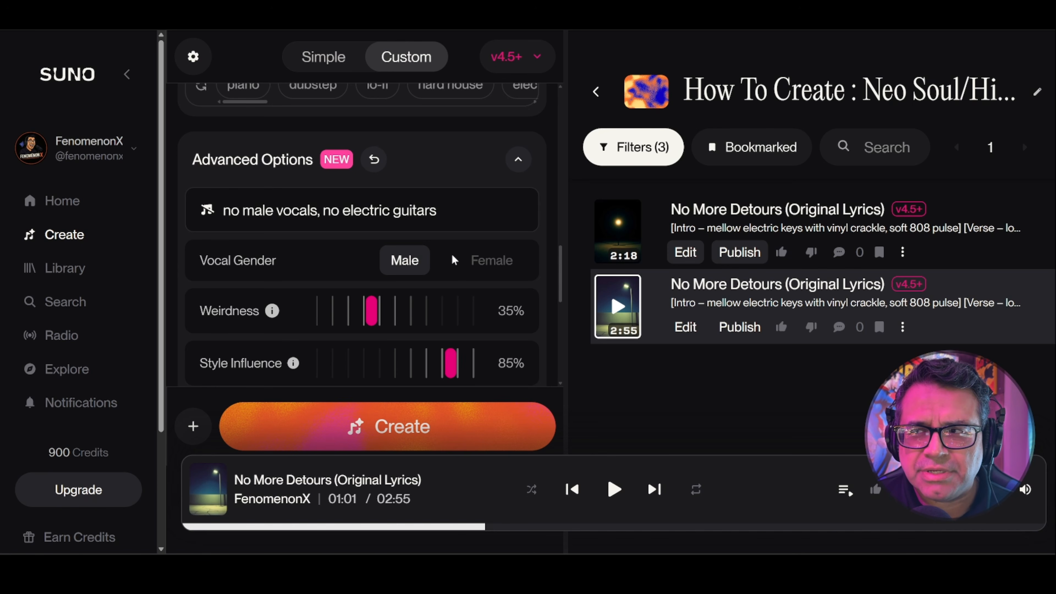
{"action": "left_click", "coordinate": [478, 262]}
- Compare the end of the lyrics with the Middle Eastern trap style description
{"action": "scroll", "coordinate": [395, 304], "scroll_direction": "up", "scroll_amount": 15}
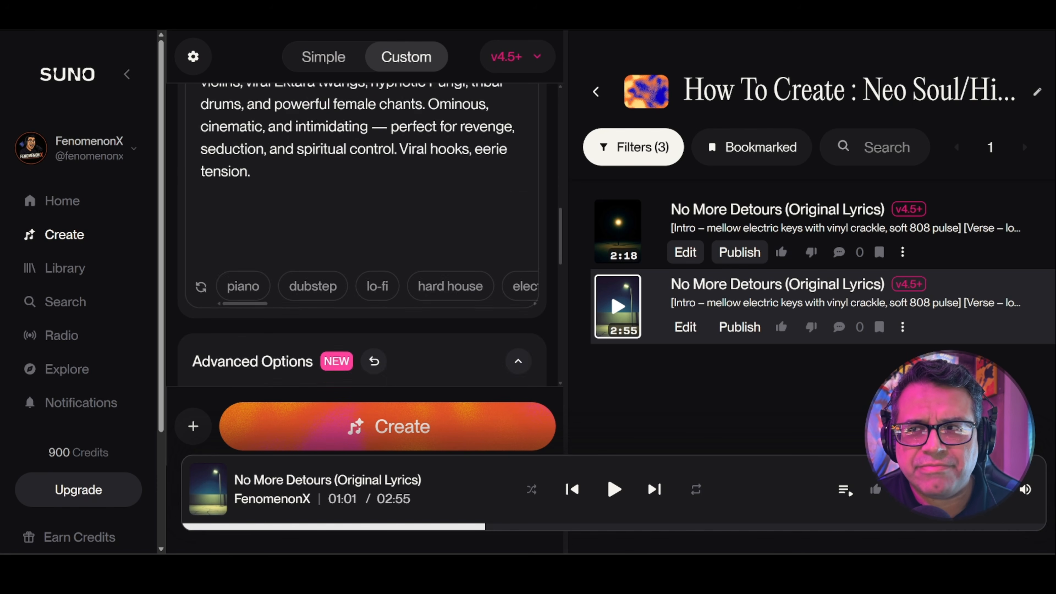
{"action": "scroll", "coordinate": [362, 233], "scroll_direction": "down", "scroll_amount": 5}
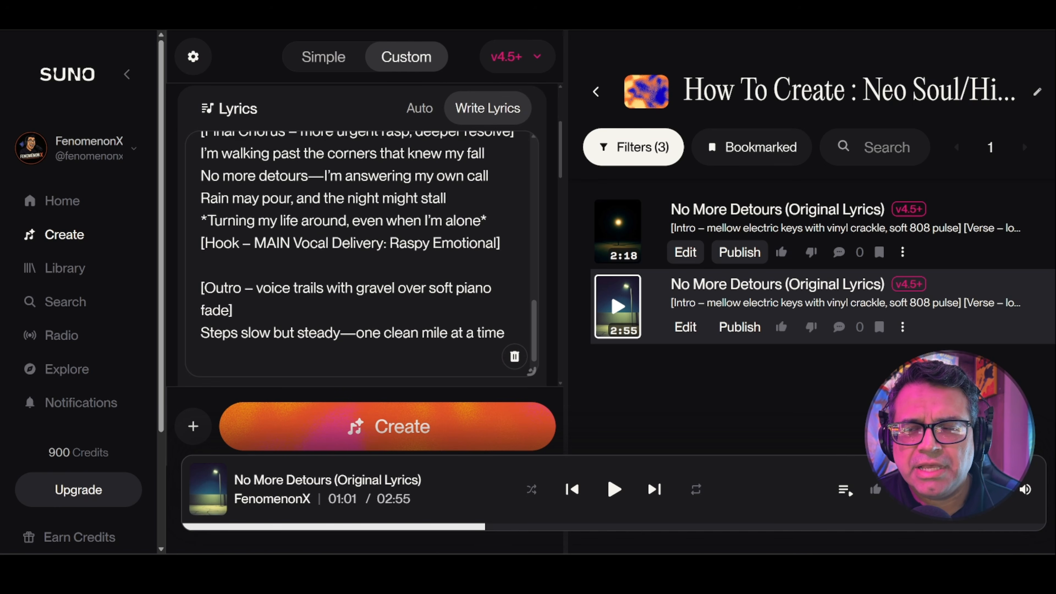
{"action": "scroll", "coordinate": [361, 233], "scroll_direction": "down", "scroll_amount": 6}
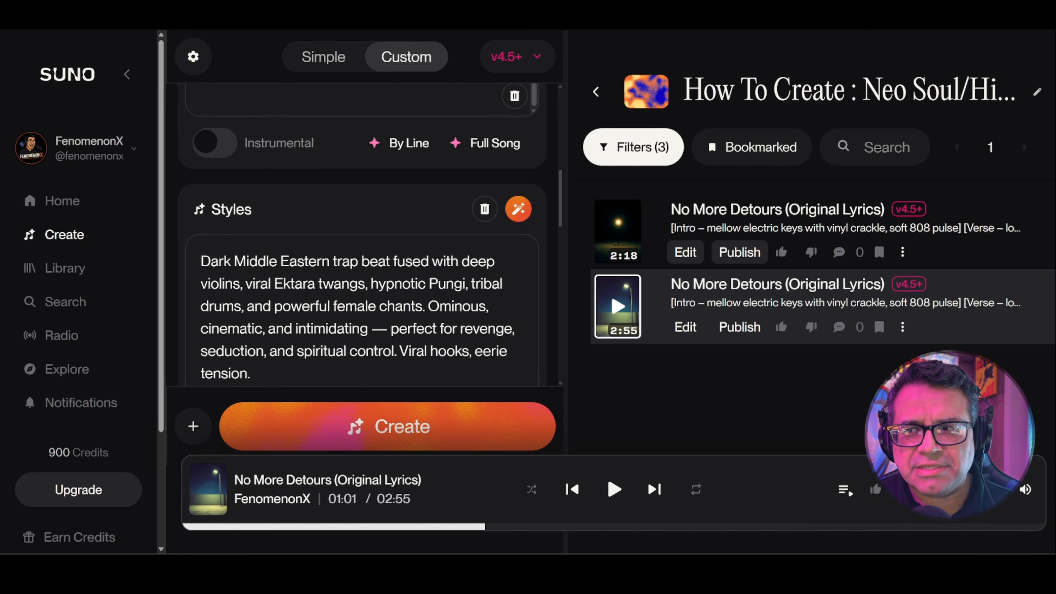
{"action": "scroll", "coordinate": [362, 233], "scroll_direction": "up", "scroll_amount": 1}
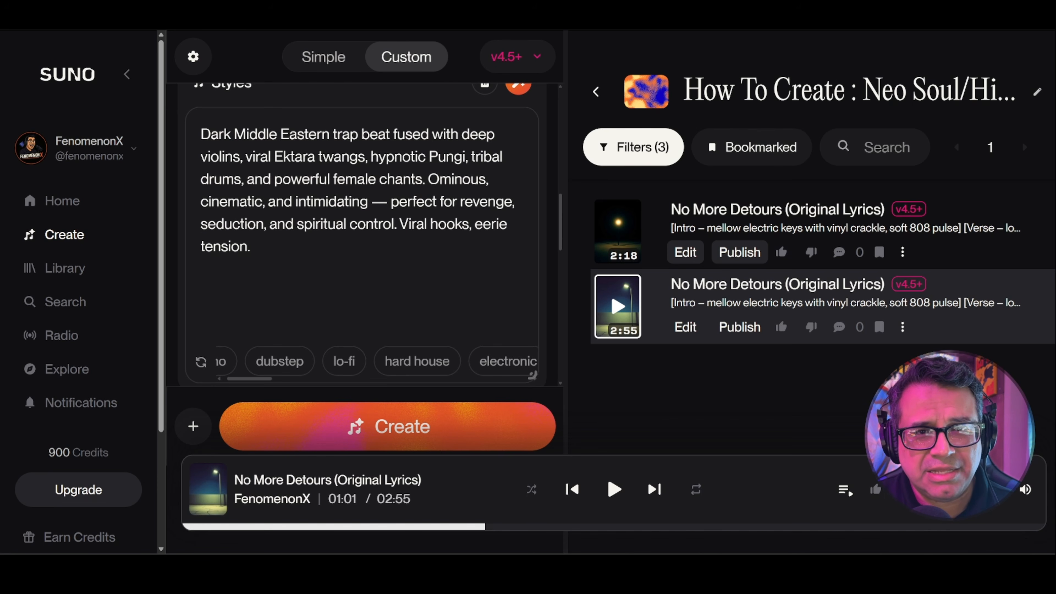
{"action": "scroll", "coordinate": [382, 238], "scroll_direction": "up", "scroll_amount": 4}
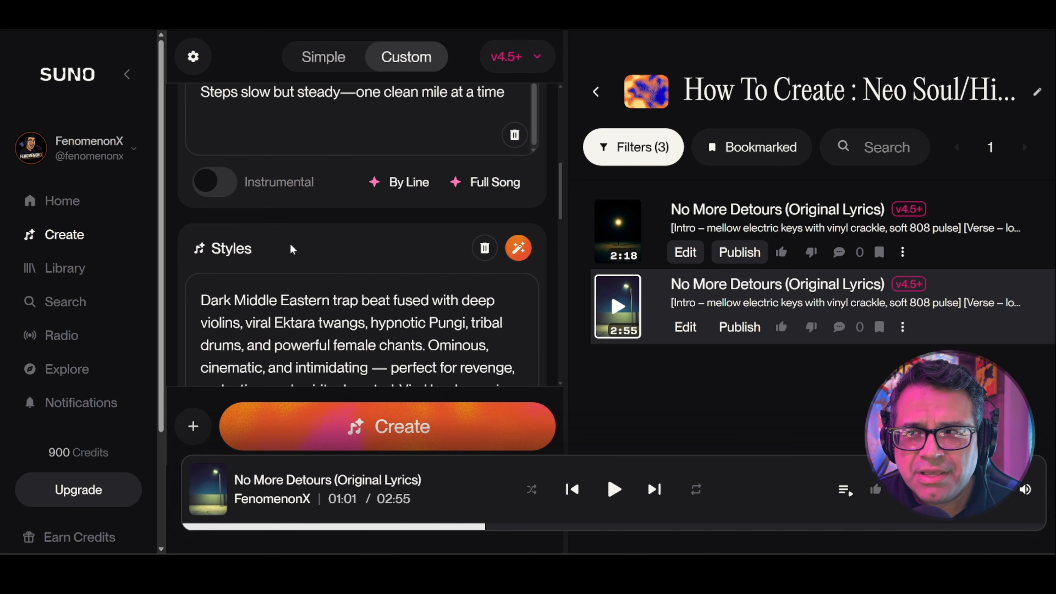
{"action": "scroll", "coordinate": [291, 245], "scroll_direction": "up", "scroll_amount": 2}
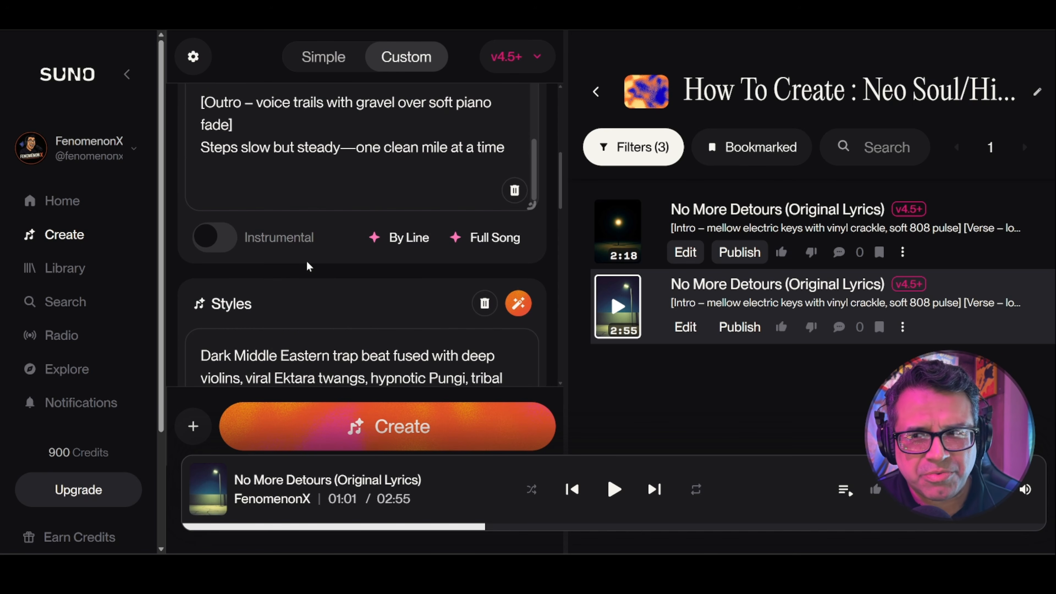
- Raise the song's Audio Influence to 100% in the advanced options
{"action": "scroll", "coordinate": [308, 266], "scroll_direction": "down", "scroll_amount": 10}
{"action": "scroll", "coordinate": [441, 325], "scroll_direction": "down", "scroll_amount": 5}
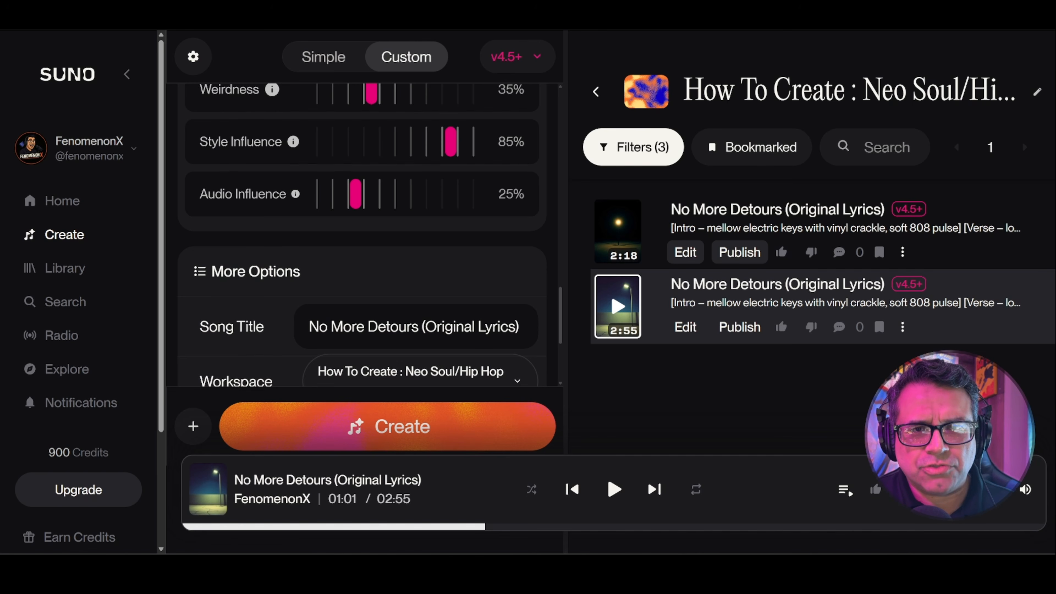
{"action": "scroll", "coordinate": [493, 324], "scroll_direction": "up", "scroll_amount": 4}
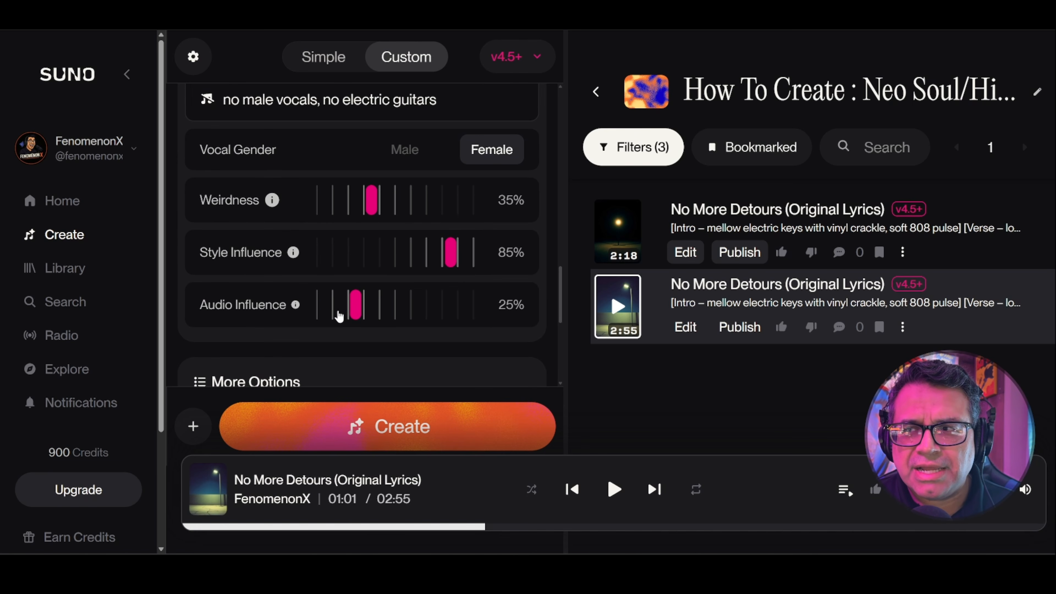
{"action": "left_click_drag", "start_coordinate": [354, 315], "coordinate": [493, 335]}
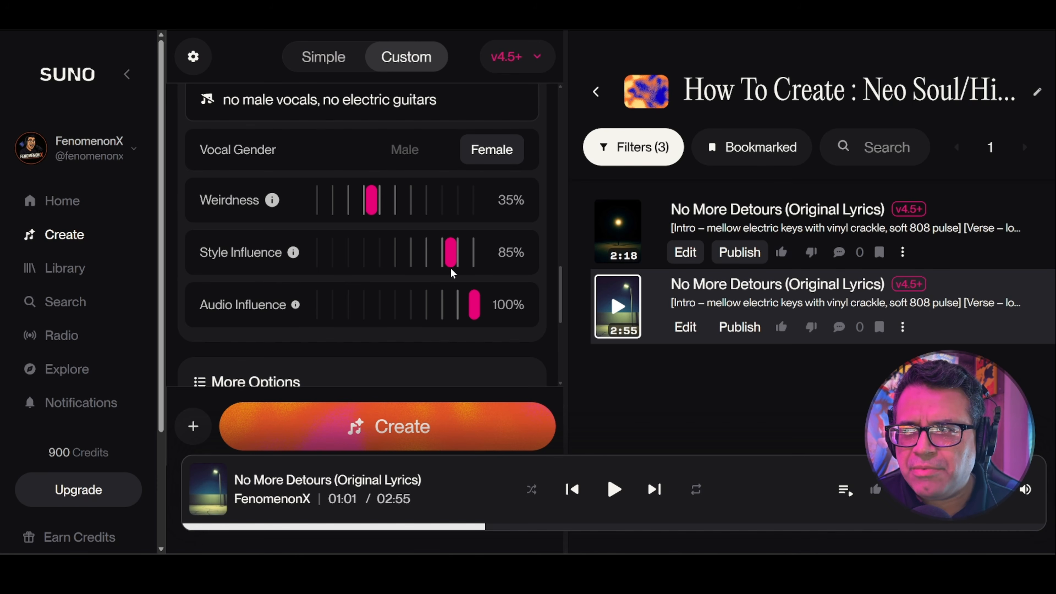
- Change the song title to No More Detours (Persona M.E.)
{"action": "scroll", "coordinate": [453, 278], "scroll_direction": "down", "scroll_amount": 5}
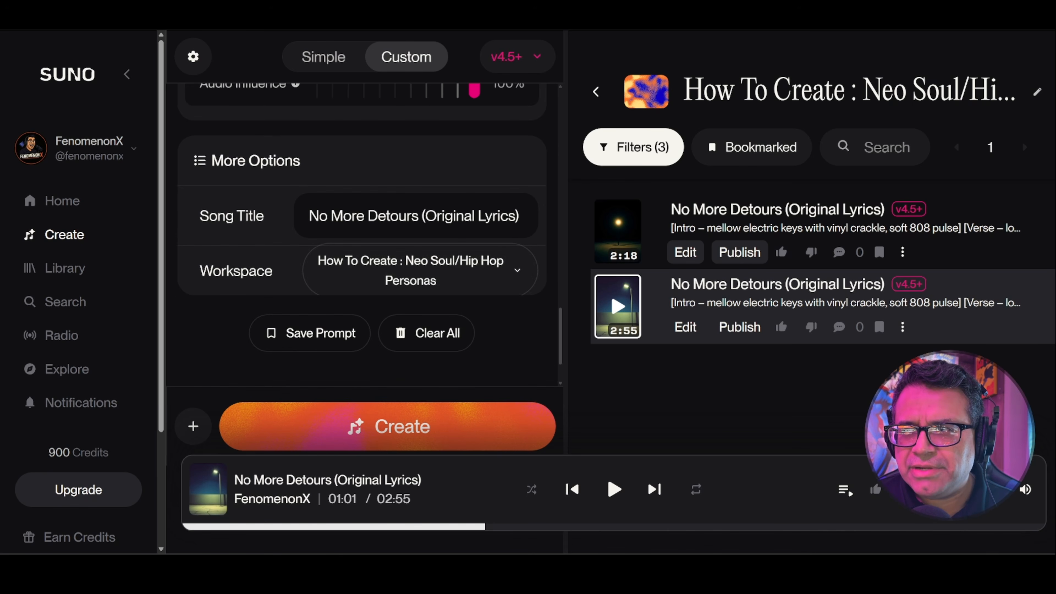
{"action": "left_click_drag", "start_coordinate": [425, 217], "coordinate": [520, 216]}
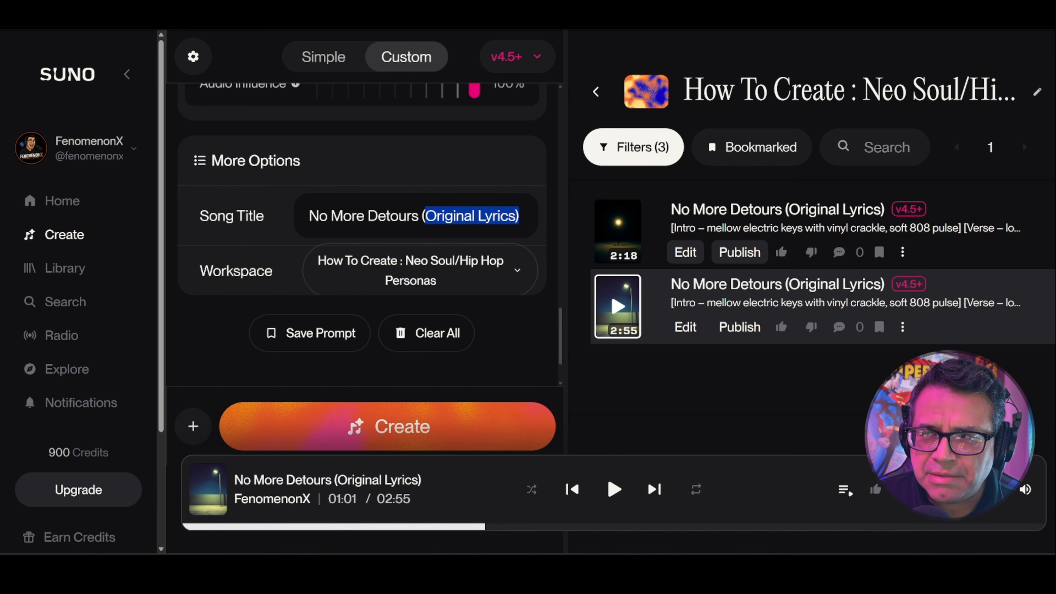
{"action": "key", "text": "BackSpace"}
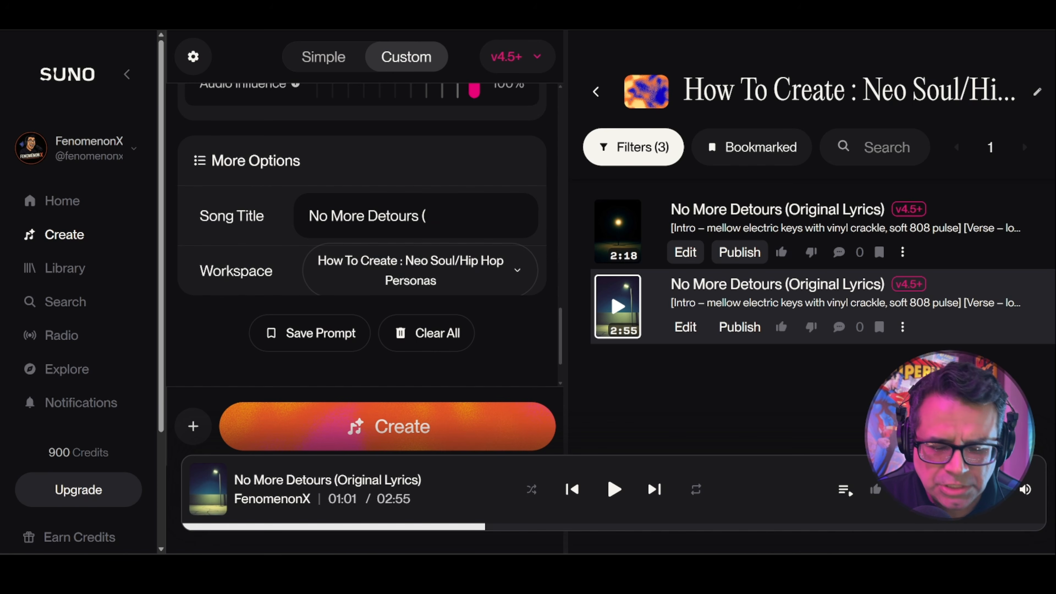
{"action": "type", "text": "Personal"}
{"action": "key", "text": "BackSpace"}
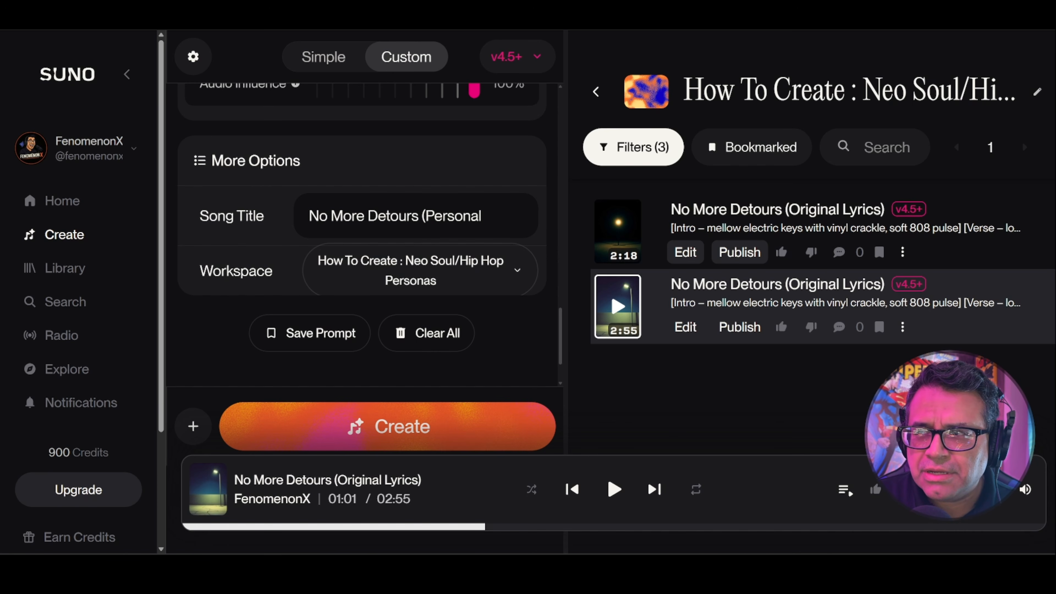
{"action": "type", "text": "M.E."}
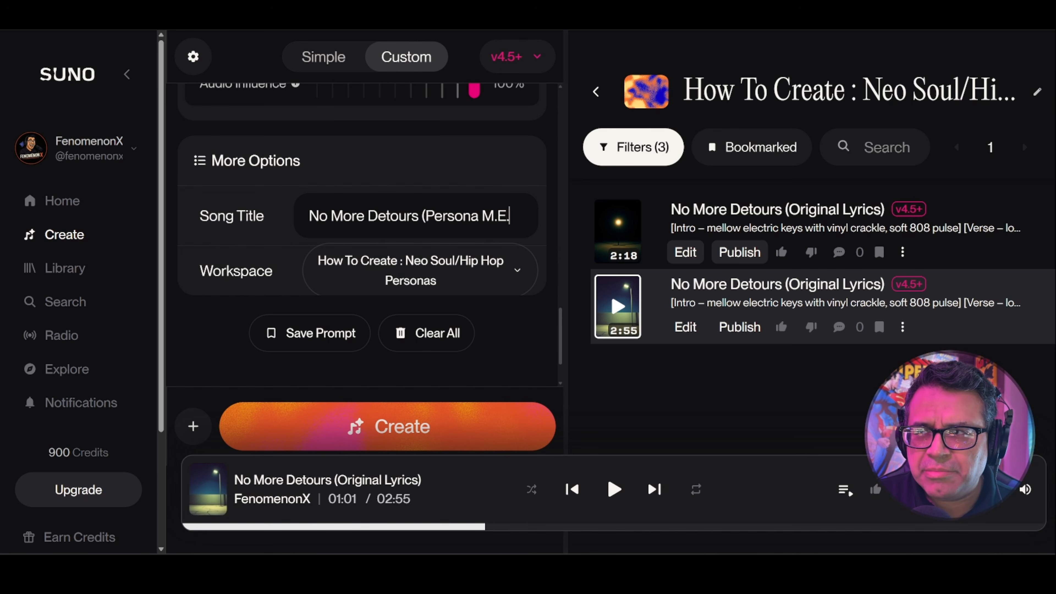
{"action": "type", "text": ")"}
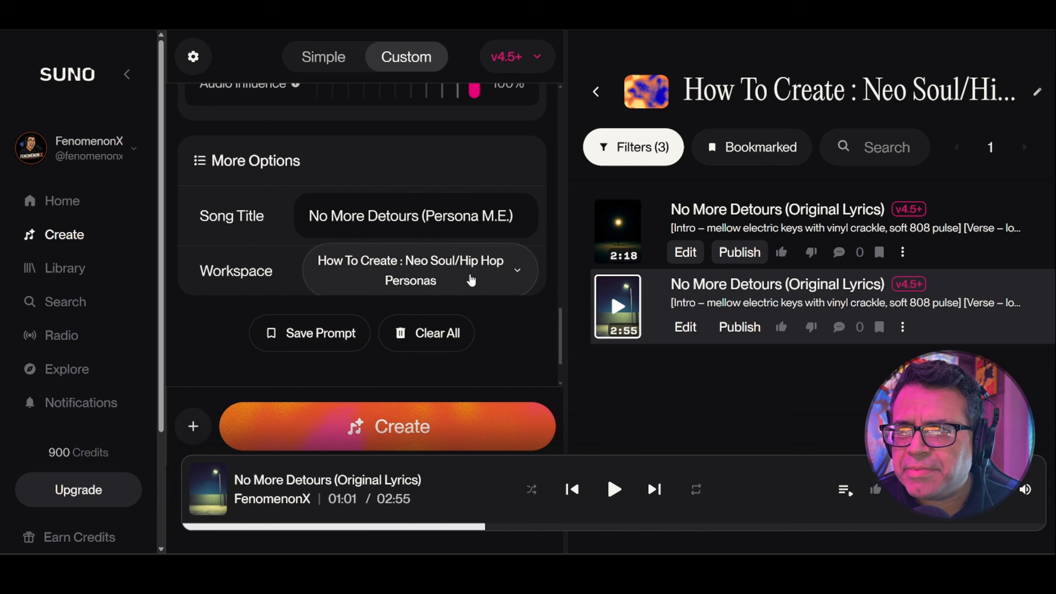
- Recheck the influence settings and generate the song with the Middle Eastern persona
{"action": "scroll", "coordinate": [470, 277], "scroll_direction": "up", "scroll_amount": 5}
{"action": "scroll", "coordinate": [487, 353], "scroll_direction": "down", "scroll_amount": 5}
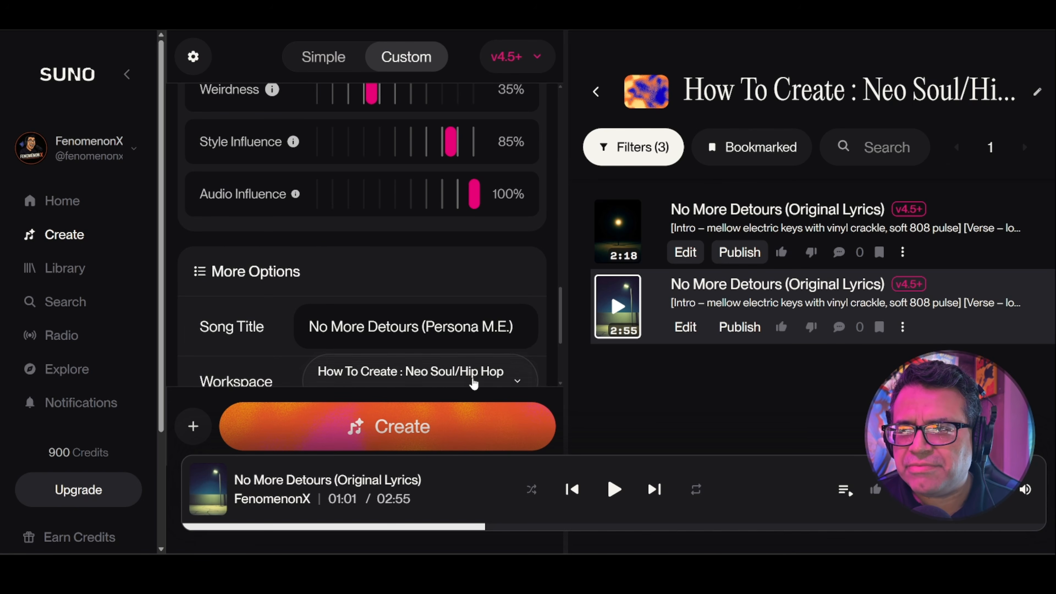
{"action": "left_click", "coordinate": [398, 440]}
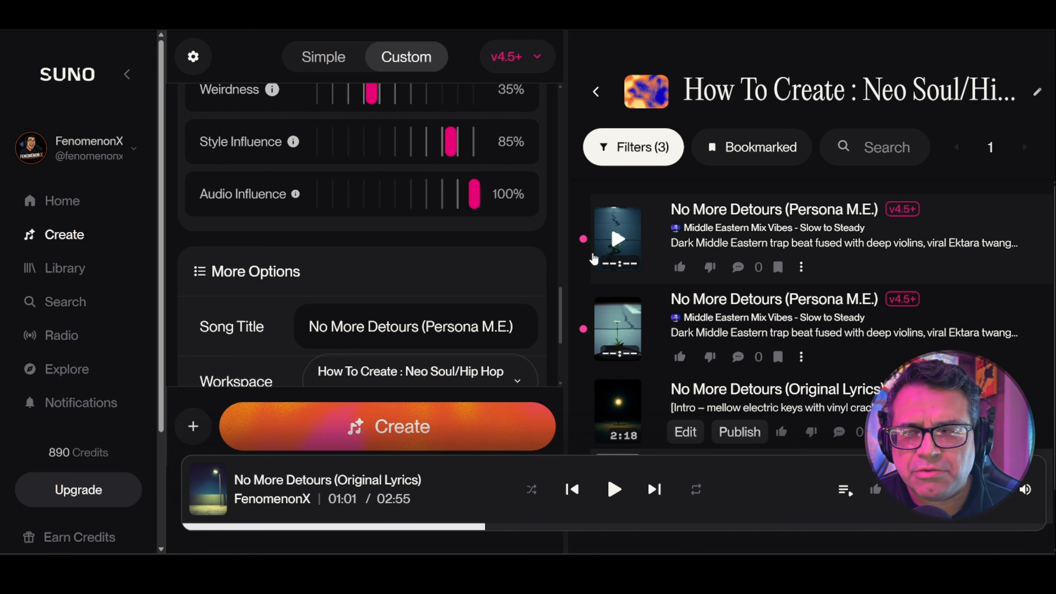
- Play the first No More Detours (Persona M.E.) version and follow its lyrics from the intro into the verse
{"action": "left_click", "coordinate": [617, 239]}
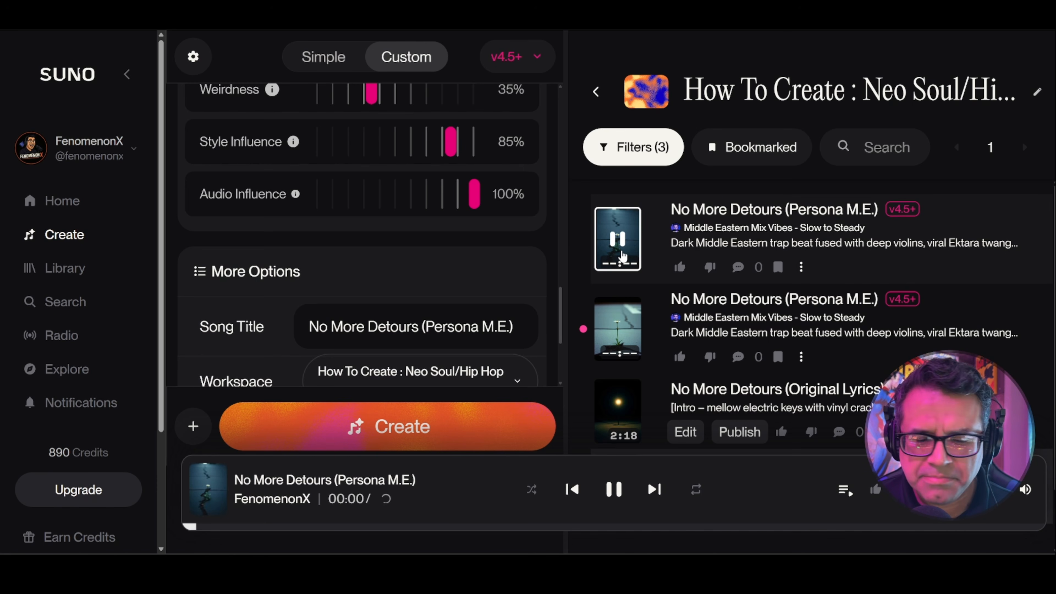
{"action": "scroll", "coordinate": [450, 192], "scroll_direction": "up", "scroll_amount": 2}
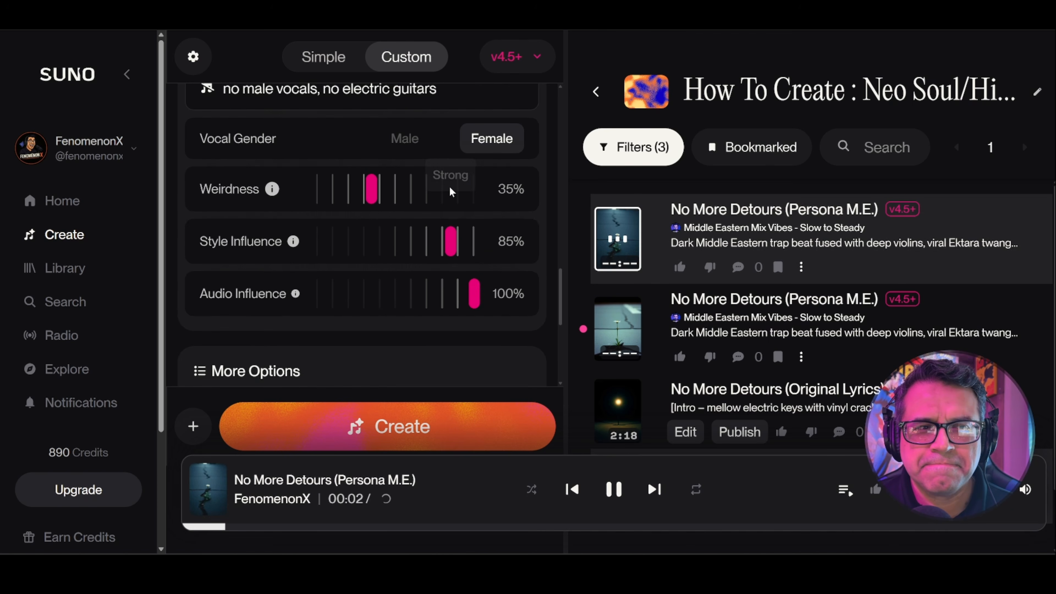
{"action": "scroll", "coordinate": [450, 187], "scroll_direction": "up", "scroll_amount": 10}
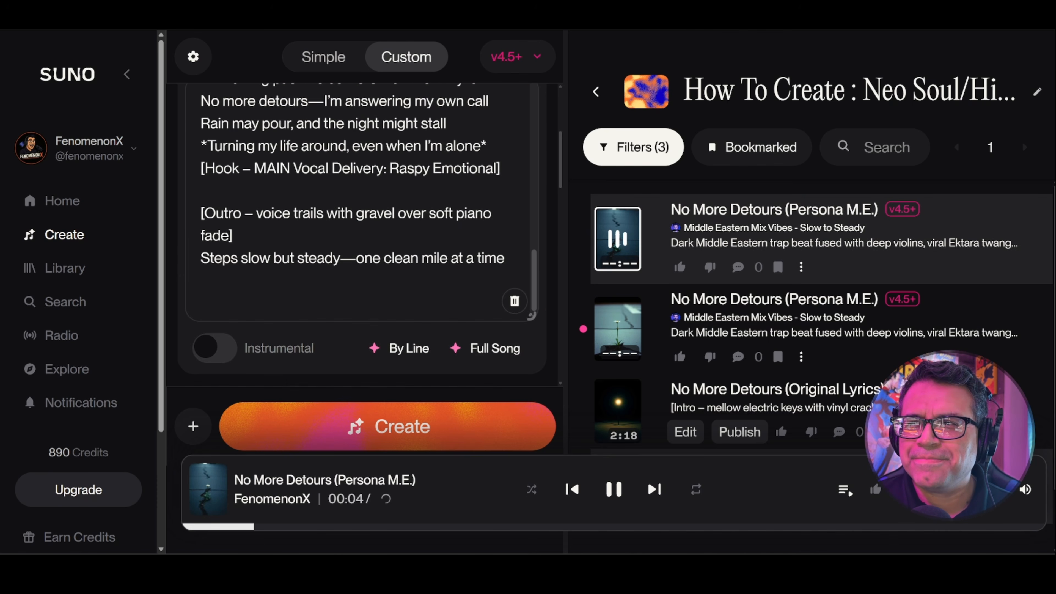
{"action": "scroll", "coordinate": [450, 192], "scroll_direction": "up", "scroll_amount": 5}
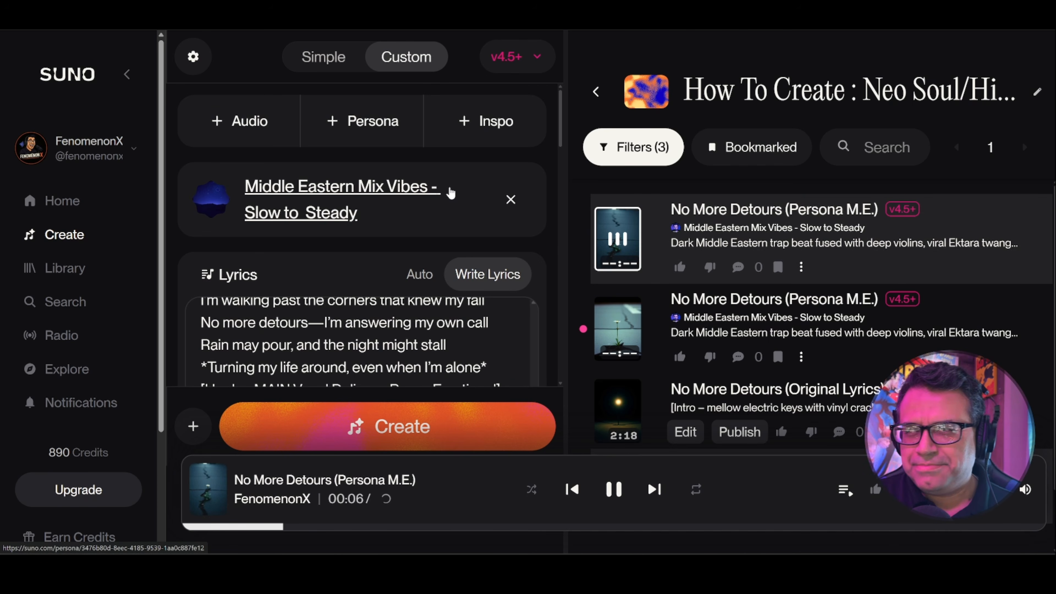
{"action": "scroll", "coordinate": [445, 184], "scroll_direction": "down", "scroll_amount": 3}
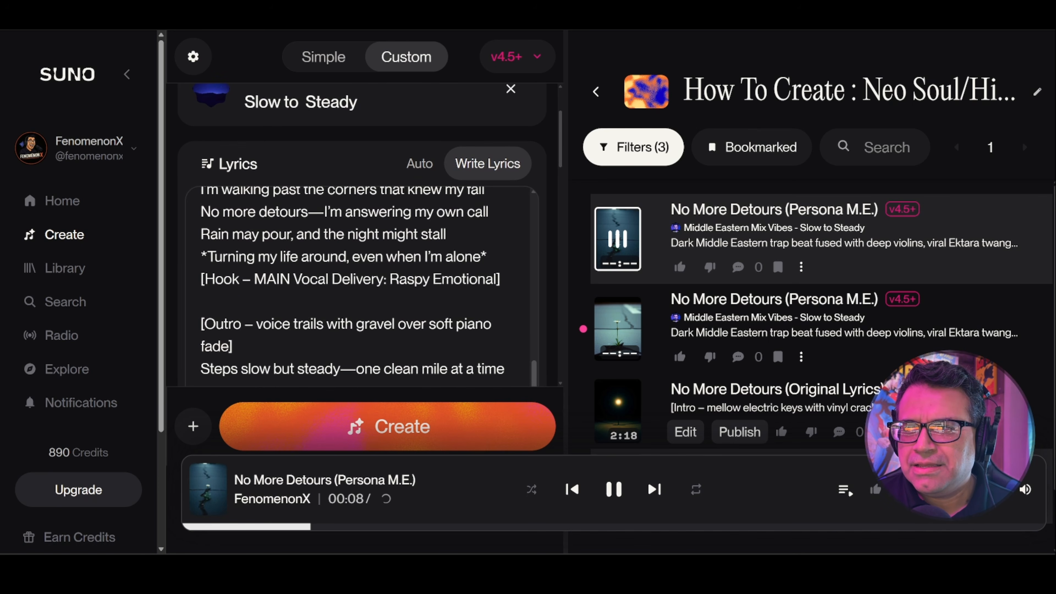
{"action": "left_click_drag", "start_coordinate": [535, 375], "coordinate": [555, 181]}
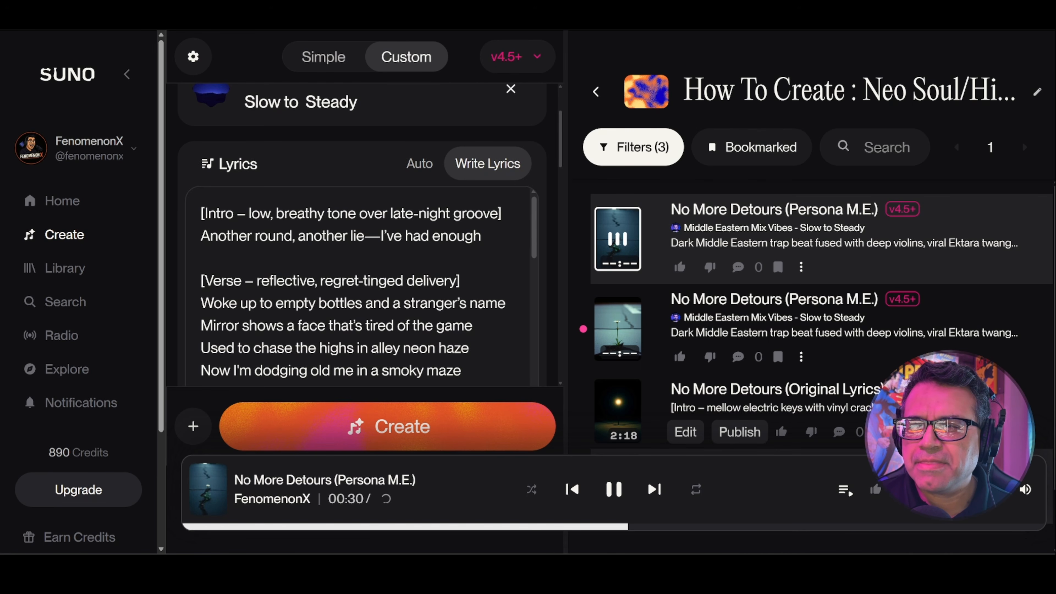
{"action": "scroll", "coordinate": [359, 287], "scroll_direction": "down", "scroll_amount": 1}
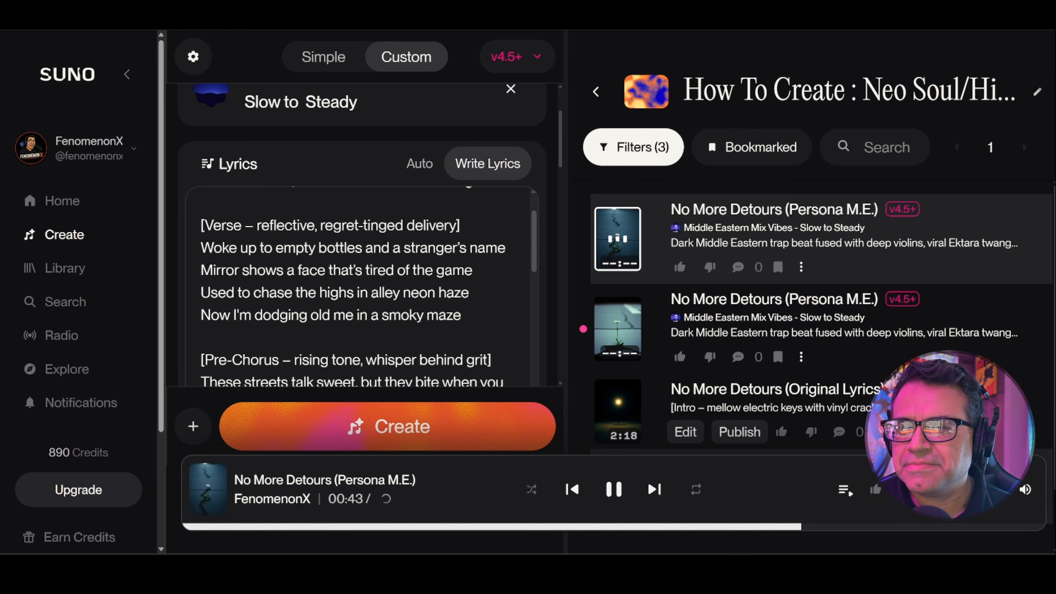
- Follow the lyrics of the first No More Detours (Persona M.E.) version through the pre-chorus and chorus, and pause playback
{"action": "scroll", "coordinate": [362, 287], "scroll_direction": "down", "scroll_amount": 3}
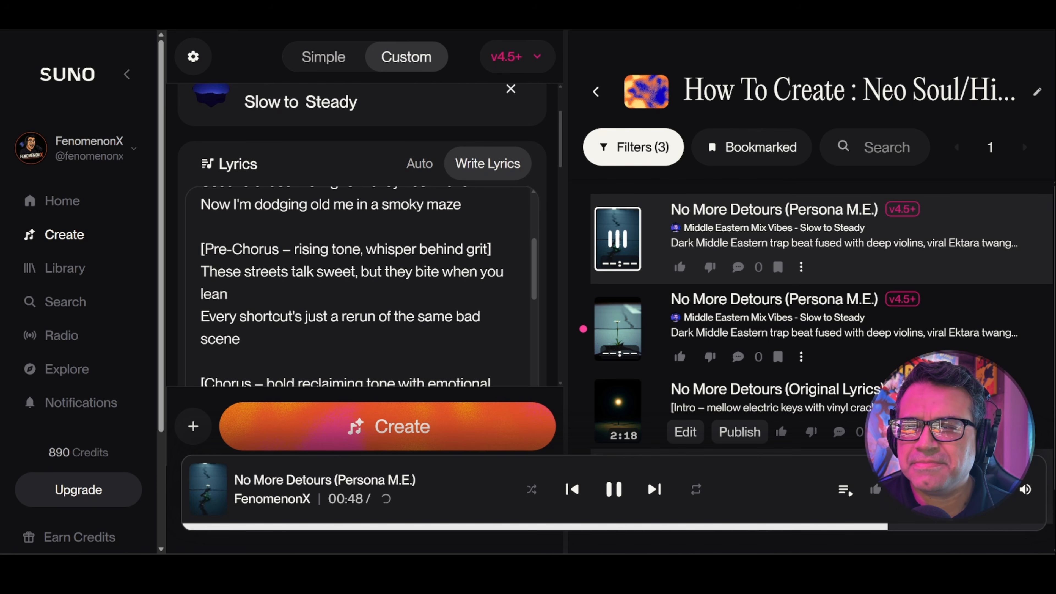
{"action": "scroll", "coordinate": [362, 287], "scroll_direction": "down", "scroll_amount": 2}
{"action": "scroll", "coordinate": [362, 288], "scroll_direction": "down", "scroll_amount": 1}
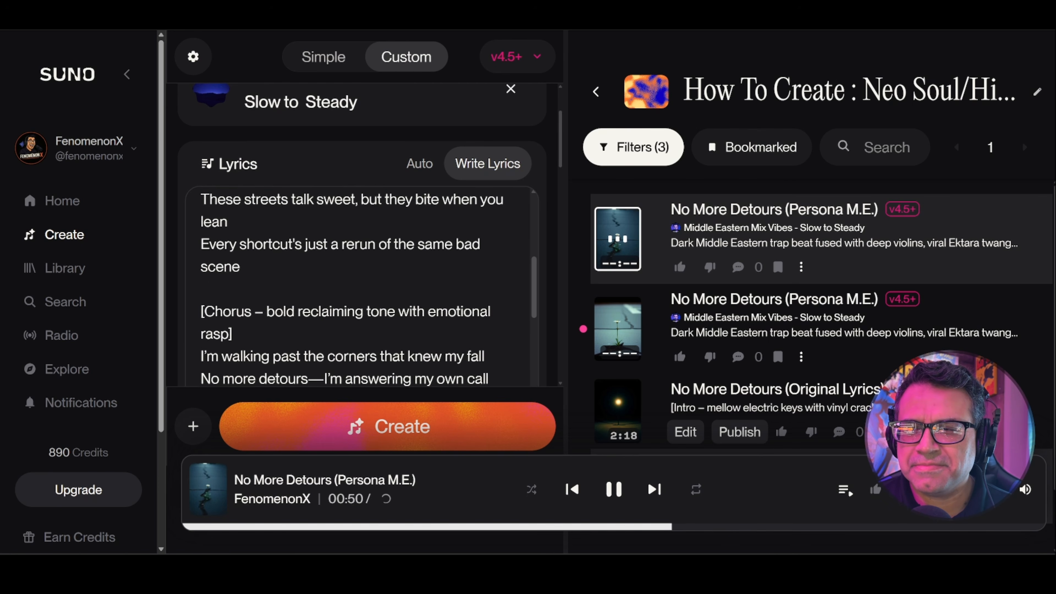
{"action": "scroll", "coordinate": [361, 287], "scroll_direction": "down", "scroll_amount": 1}
{"action": "scroll", "coordinate": [362, 287], "scroll_direction": "down", "scroll_amount": 1}
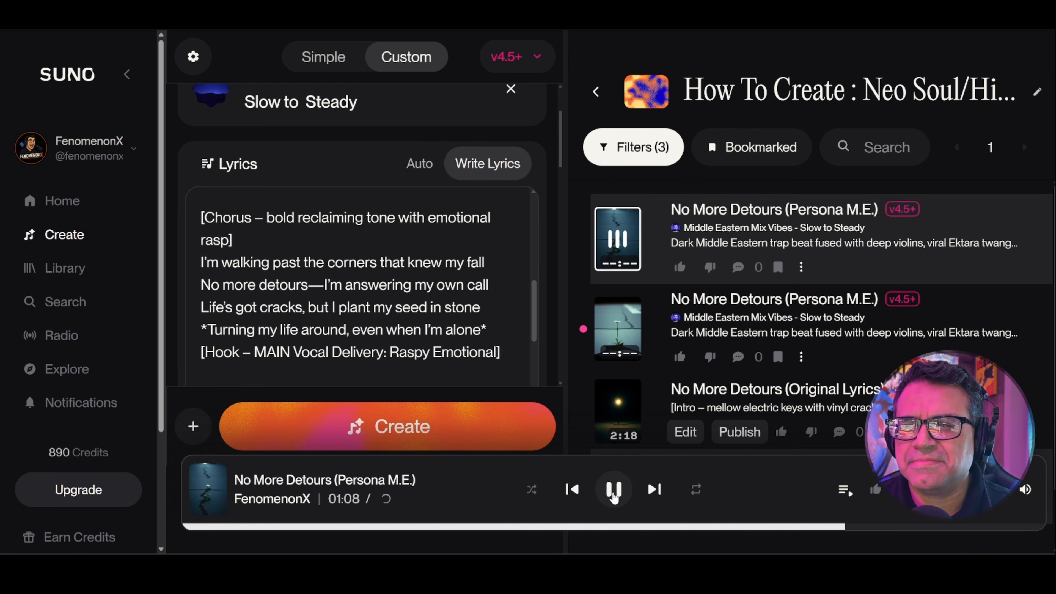
{"action": "left_click", "coordinate": [613, 491]}
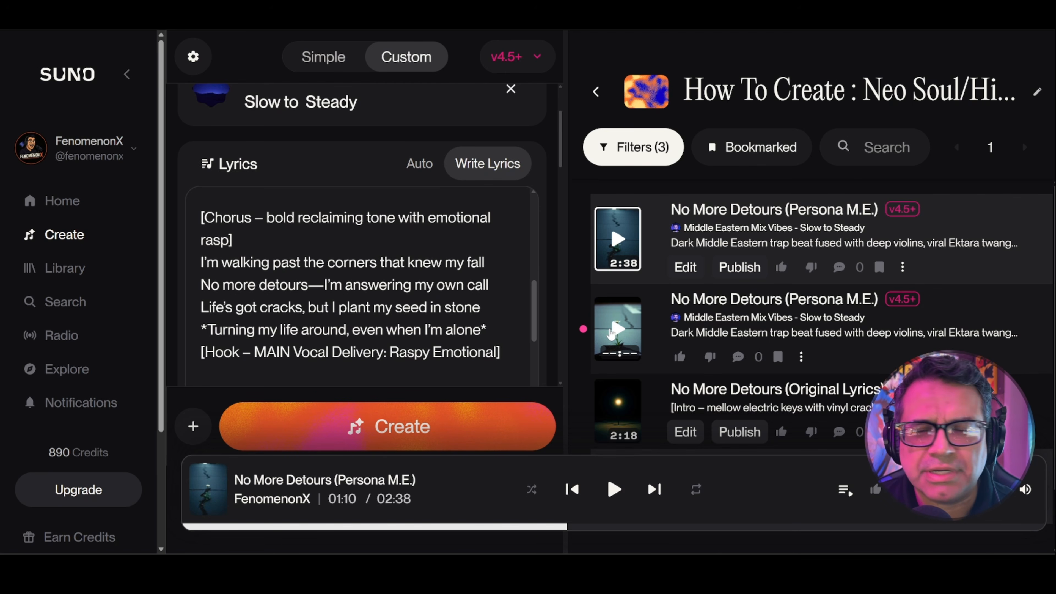
- Play the second No More Detours (Persona M.E.) version, follow its lyrics from the intro into the verse, and pause it
{"action": "left_click", "coordinate": [611, 333]}
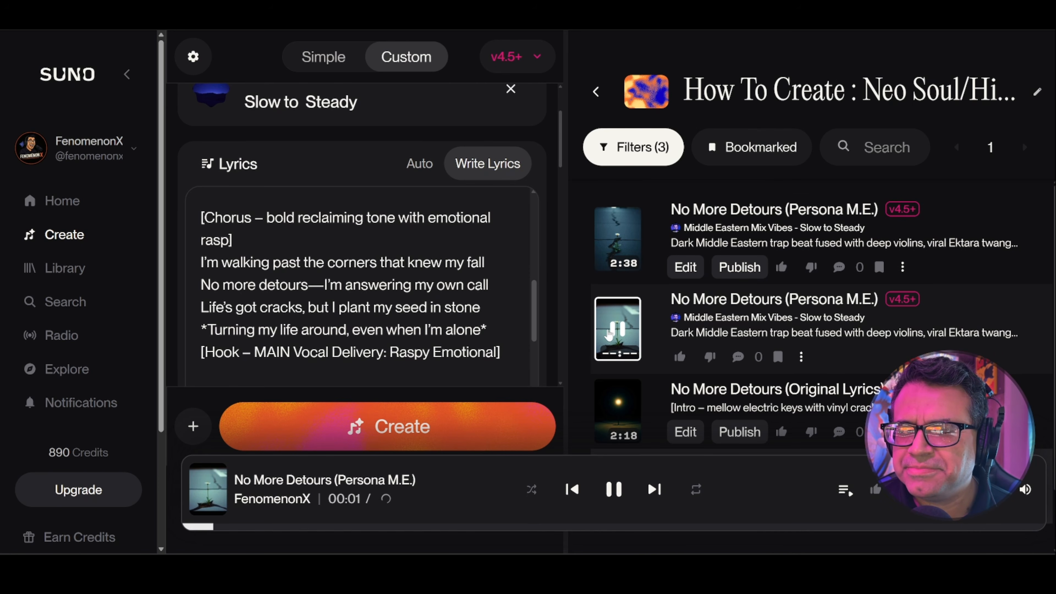
{"action": "scroll", "coordinate": [360, 287], "scroll_direction": "up", "scroll_amount": 10}
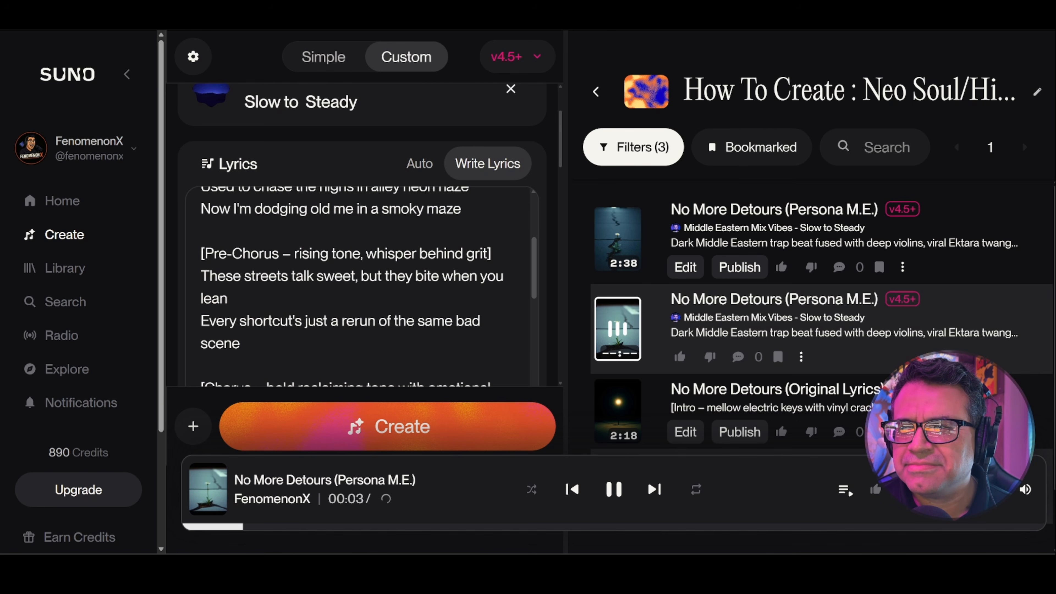
{"action": "scroll", "coordinate": [360, 287], "scroll_direction": "up", "scroll_amount": 1}
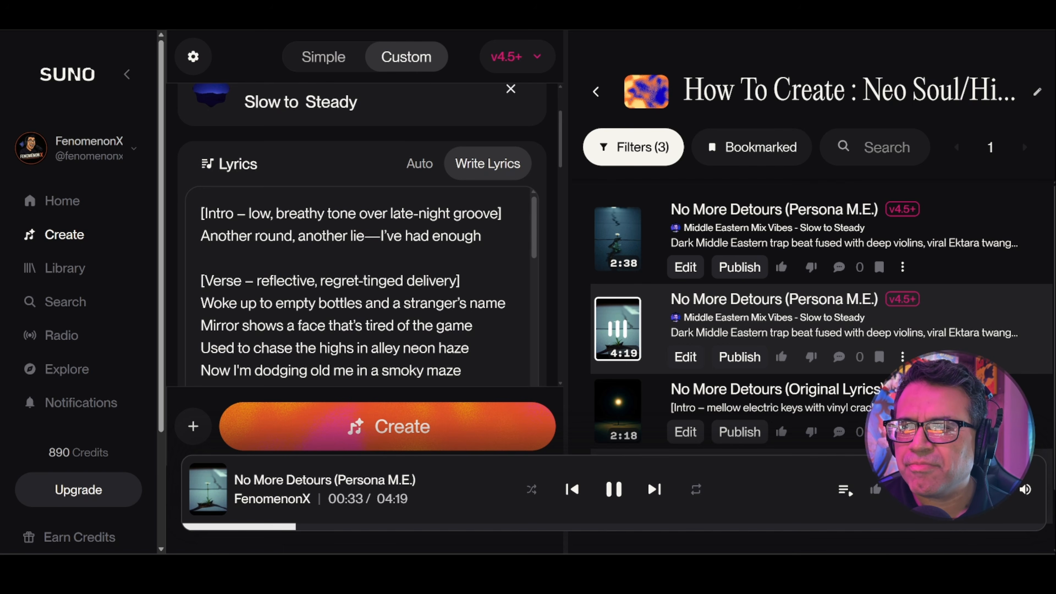
{"action": "scroll", "coordinate": [361, 283], "scroll_direction": "down", "scroll_amount": 2}
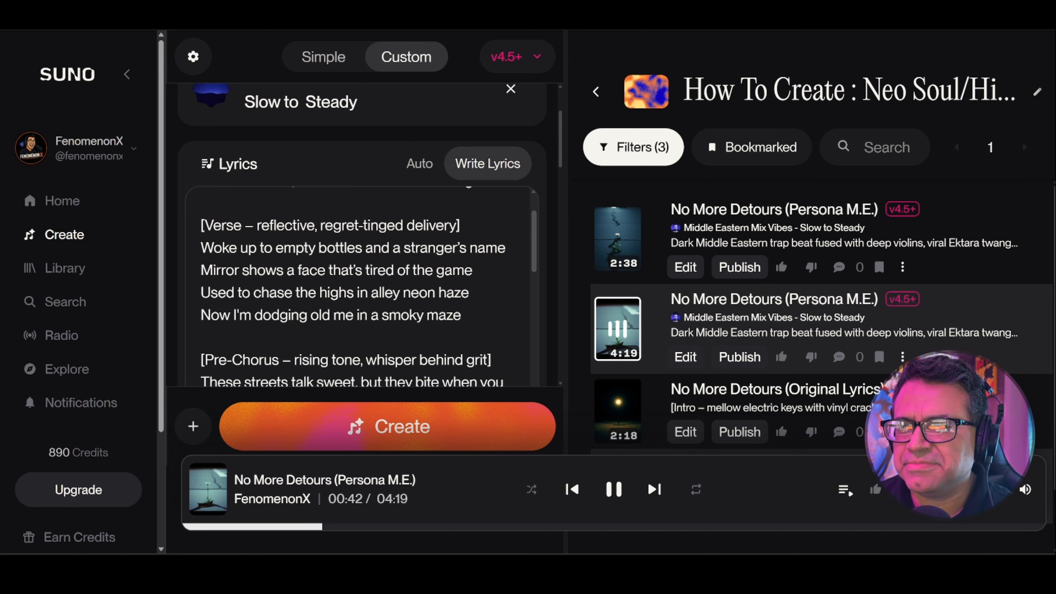
{"action": "scroll", "coordinate": [358, 287], "scroll_direction": "up", "scroll_amount": 1}
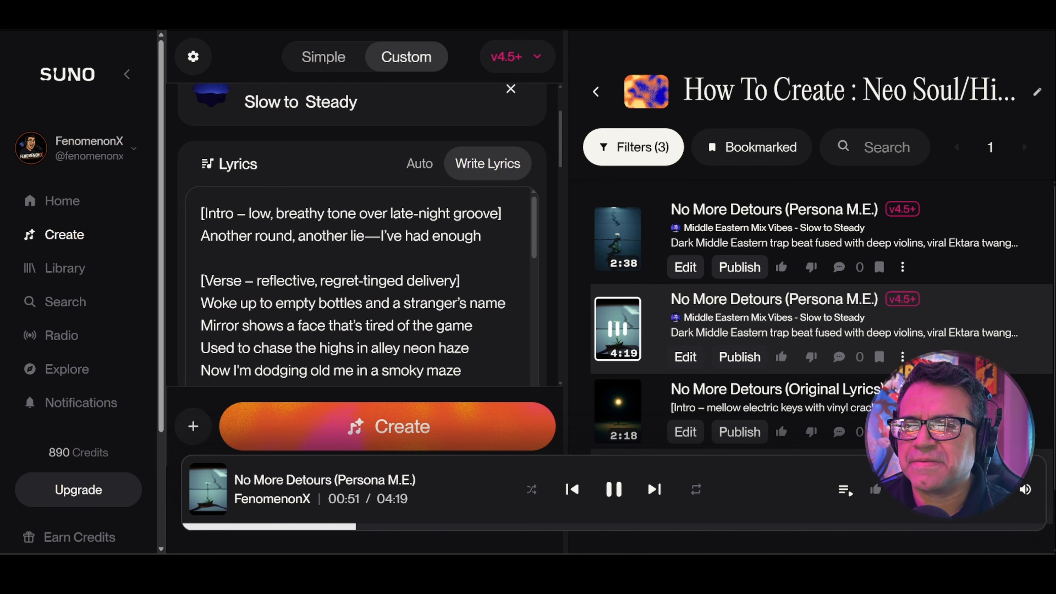
{"action": "scroll", "coordinate": [359, 287], "scroll_direction": "down", "scroll_amount": 2}
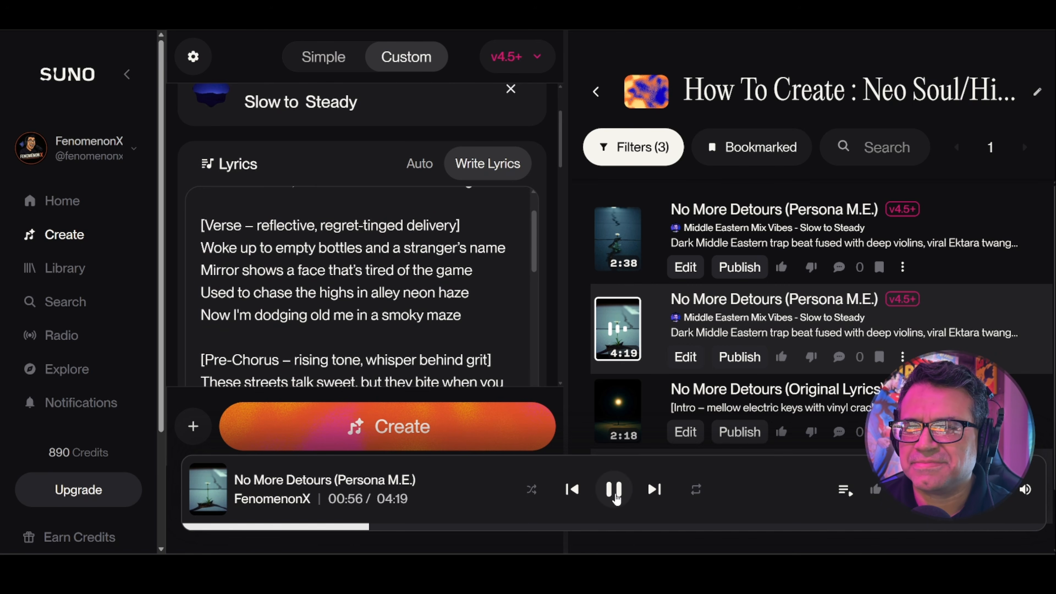
{"action": "left_click", "coordinate": [614, 495]}
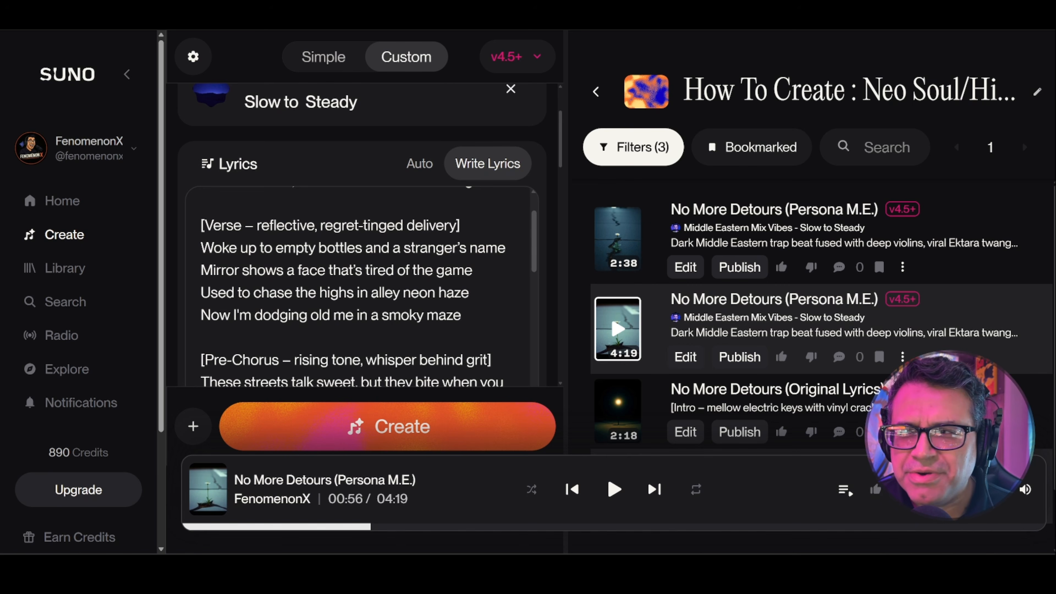
- Remove the Middle Eastern Mix Vibes persona from the song and browse the saved personas for another one
{"action": "scroll", "coordinate": [501, 134], "scroll_direction": "up", "scroll_amount": 3}
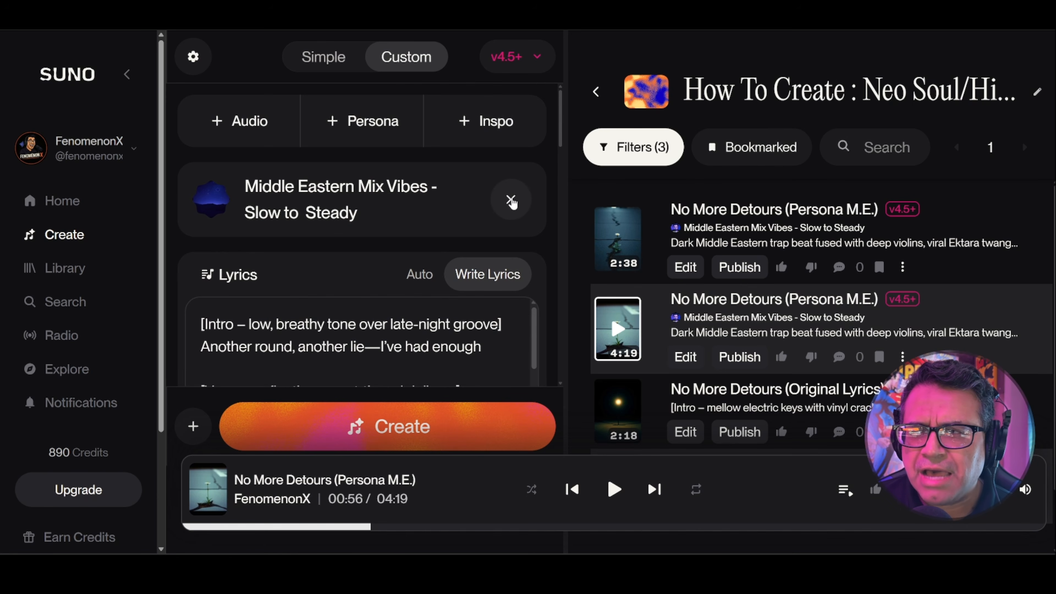
{"action": "left_click", "coordinate": [511, 201]}
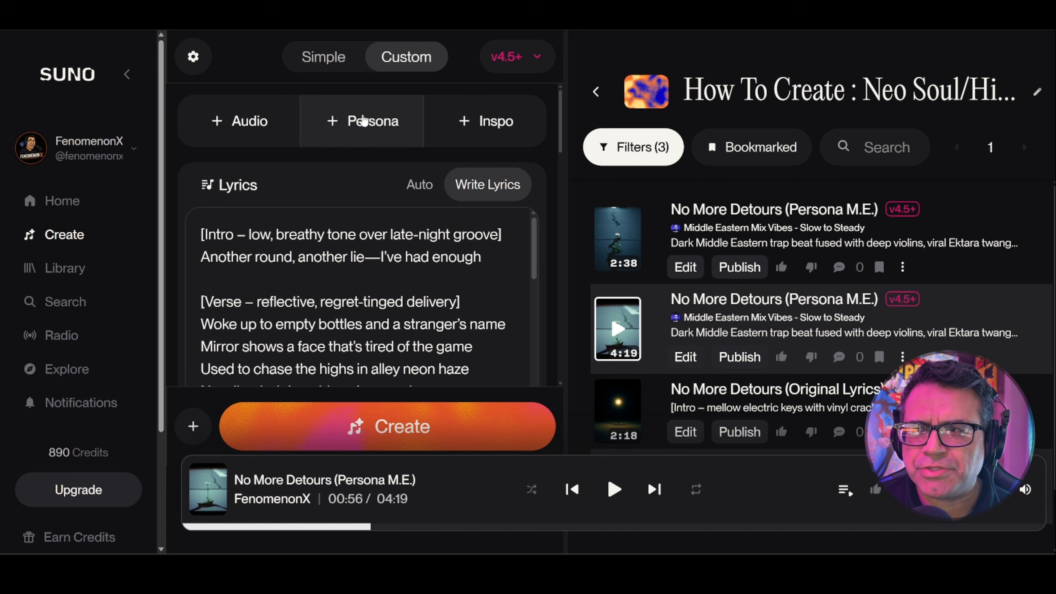
{"action": "left_click", "coordinate": [363, 121]}
{"action": "scroll", "coordinate": [290, 432], "scroll_direction": "down", "scroll_amount": 5}
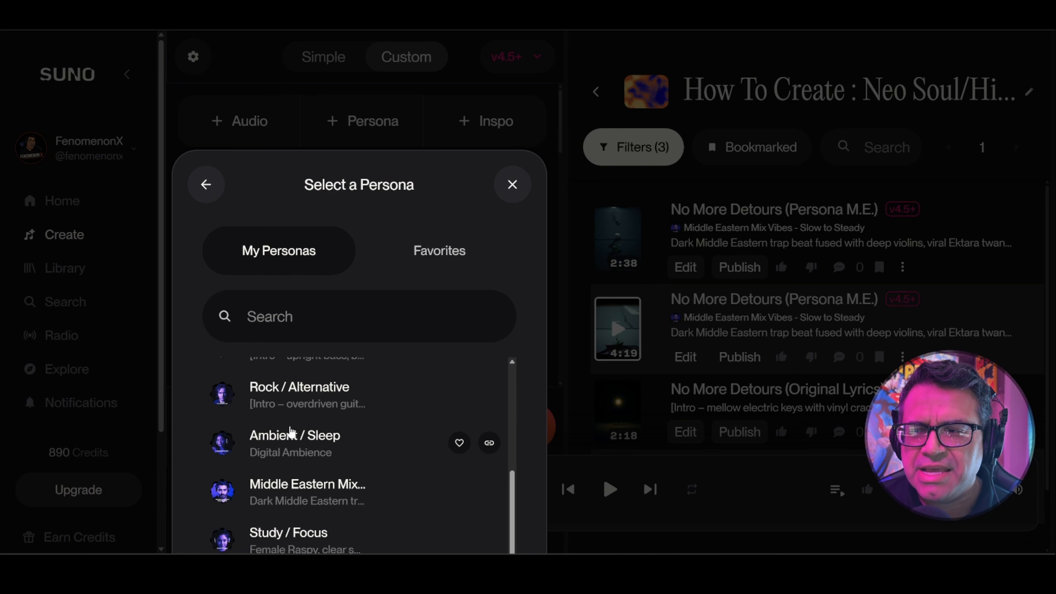
{"action": "scroll", "coordinate": [290, 433], "scroll_direction": "down", "scroll_amount": 1}
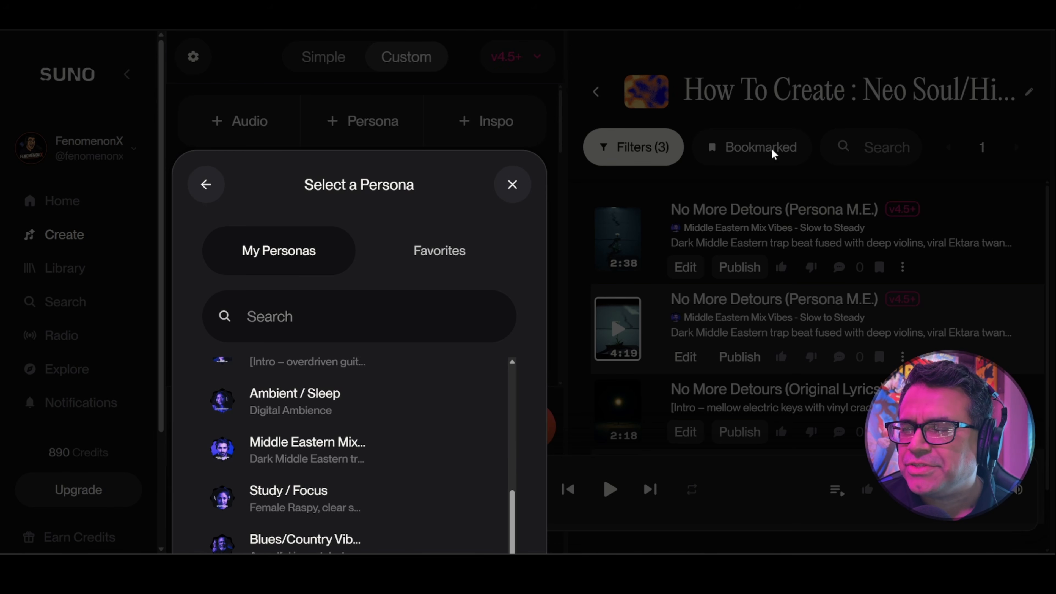
- Zoom the browser page out by one level to fit more of the persona list
{"action": "key", "text": "alt+f"}
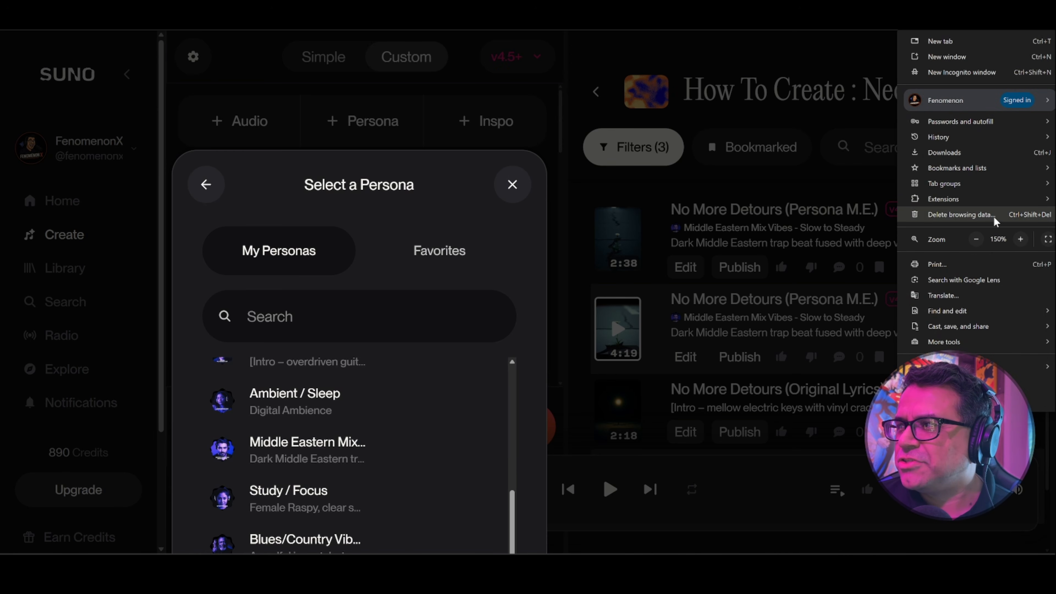
{"action": "left_click", "coordinate": [975, 239]}
{"action": "left_click", "coordinate": [394, 342]}
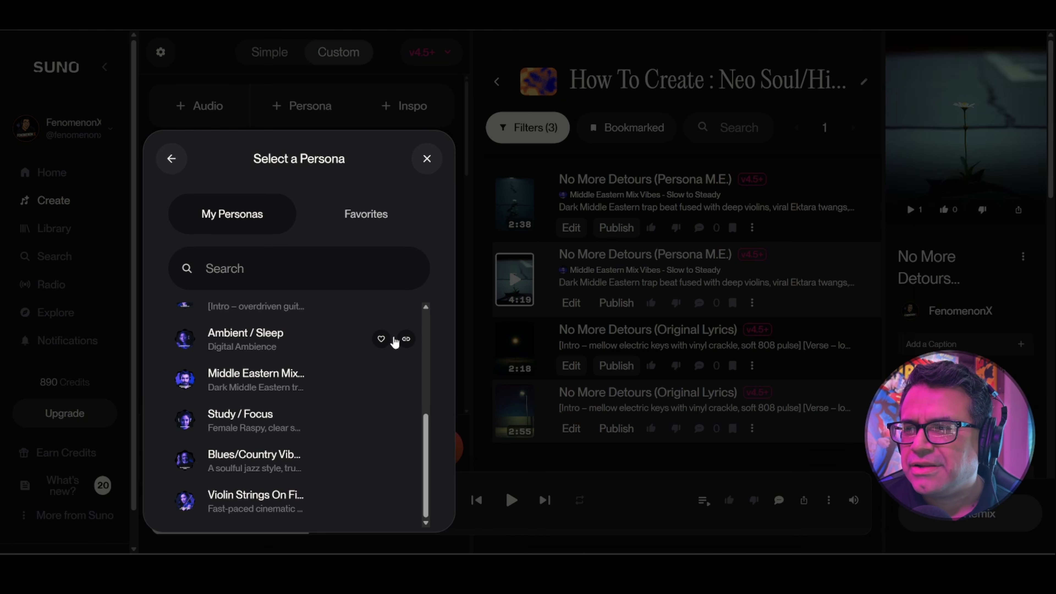
- Discard the Ambient / Sleep persona and apply Violin Strings On Fire (Speed) to the song instead
{"action": "scroll", "coordinate": [374, 362], "scroll_direction": "down", "scroll_amount": 1}
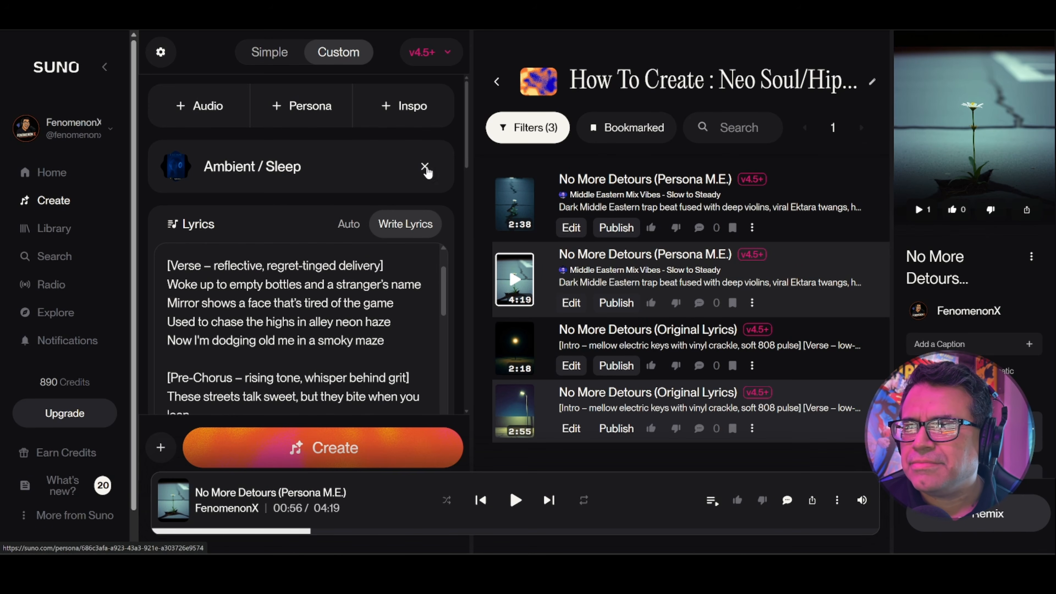
{"action": "left_click", "coordinate": [424, 167]}
{"action": "left_click", "coordinate": [309, 106]}
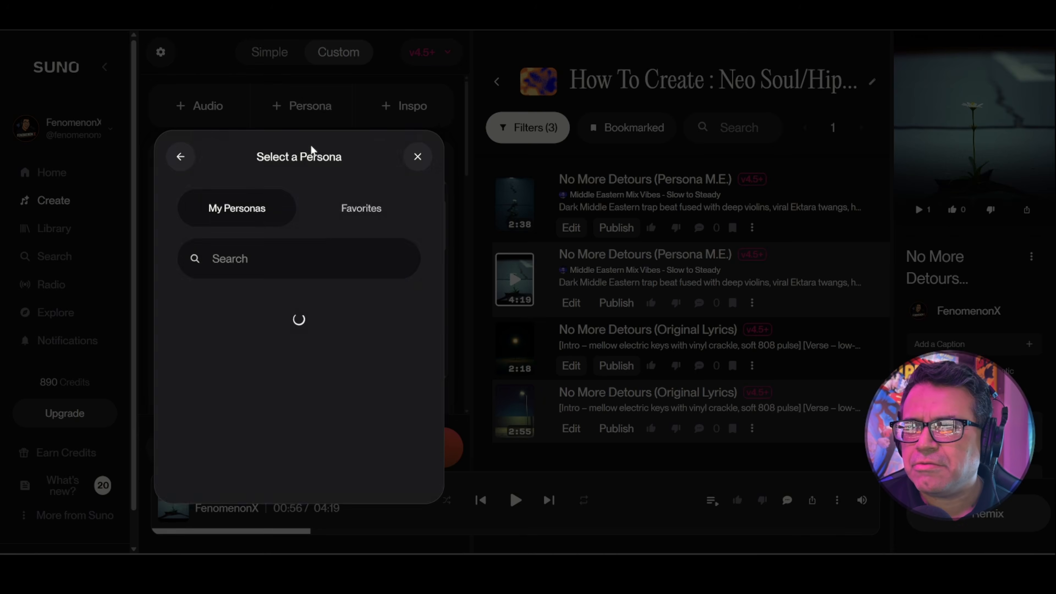
{"action": "scroll", "coordinate": [297, 353], "scroll_direction": "down", "scroll_amount": 5}
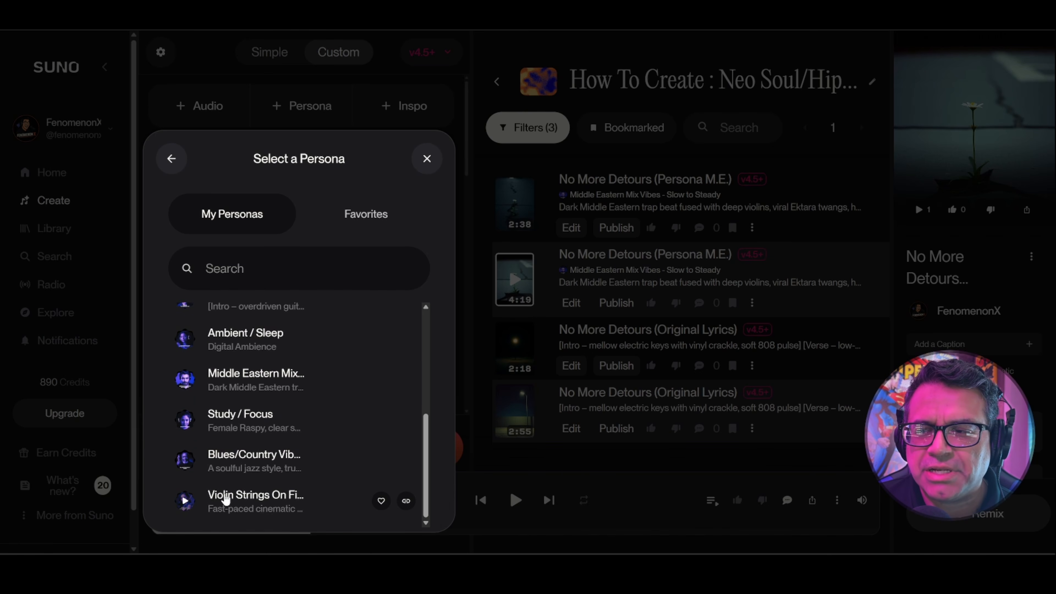
{"action": "left_click", "coordinate": [226, 499]}
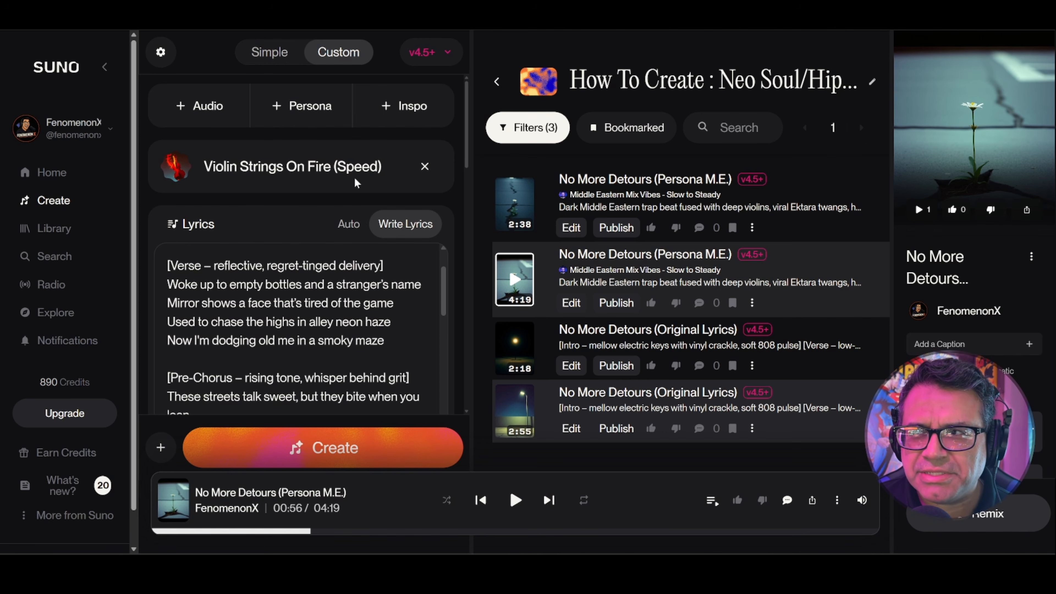
- Review the song's lyrics and the style description that comes with the violin persona
{"action": "scroll", "coordinate": [448, 398], "scroll_direction": "down", "scroll_amount": 15}
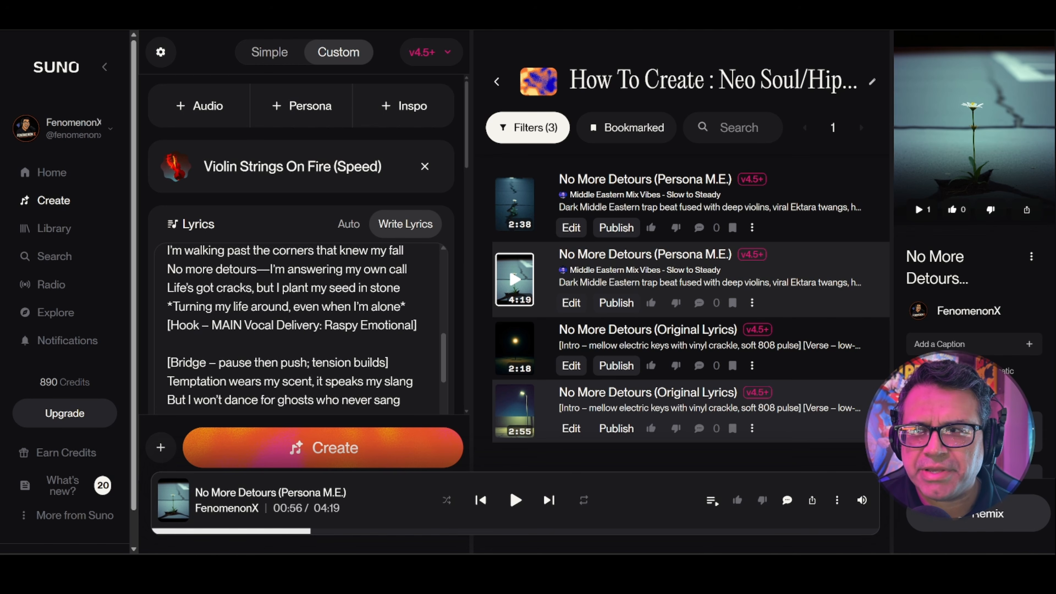
{"action": "scroll", "coordinate": [448, 397], "scroll_direction": "down", "scroll_amount": 5}
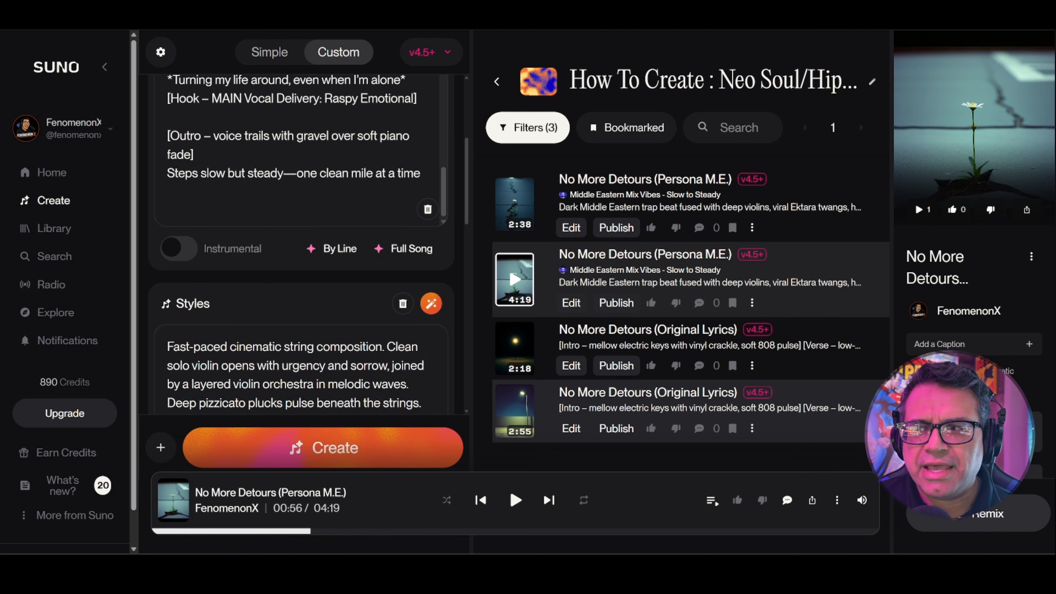
{"action": "scroll", "coordinate": [439, 389], "scroll_direction": "down", "scroll_amount": 4}
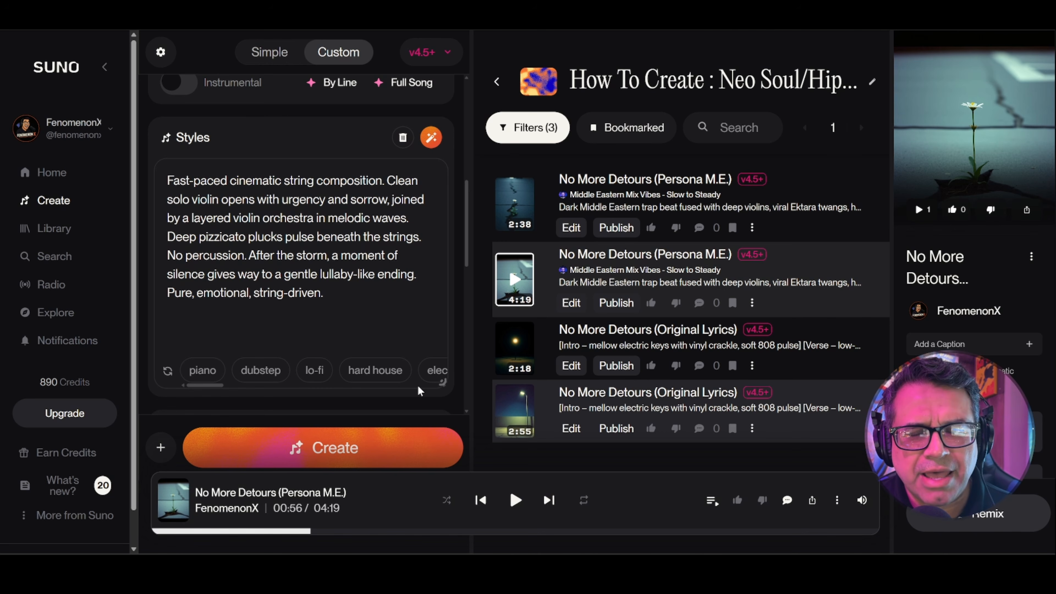
{"action": "scroll", "coordinate": [419, 391], "scroll_direction": "up", "scroll_amount": 4}
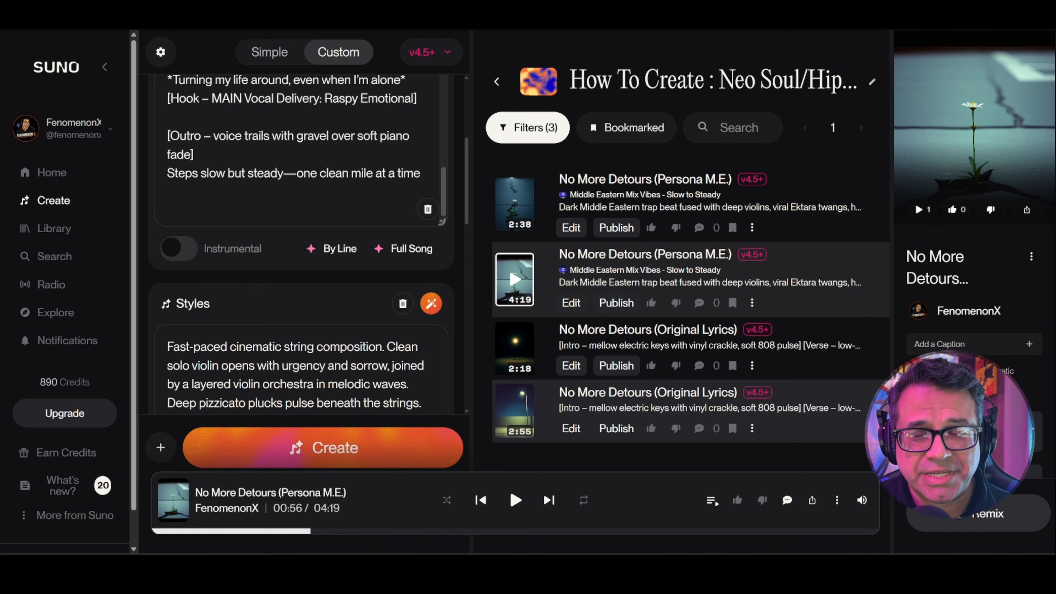
{"action": "left_click_drag", "start_coordinate": [441, 221], "coordinate": [441, 110]}
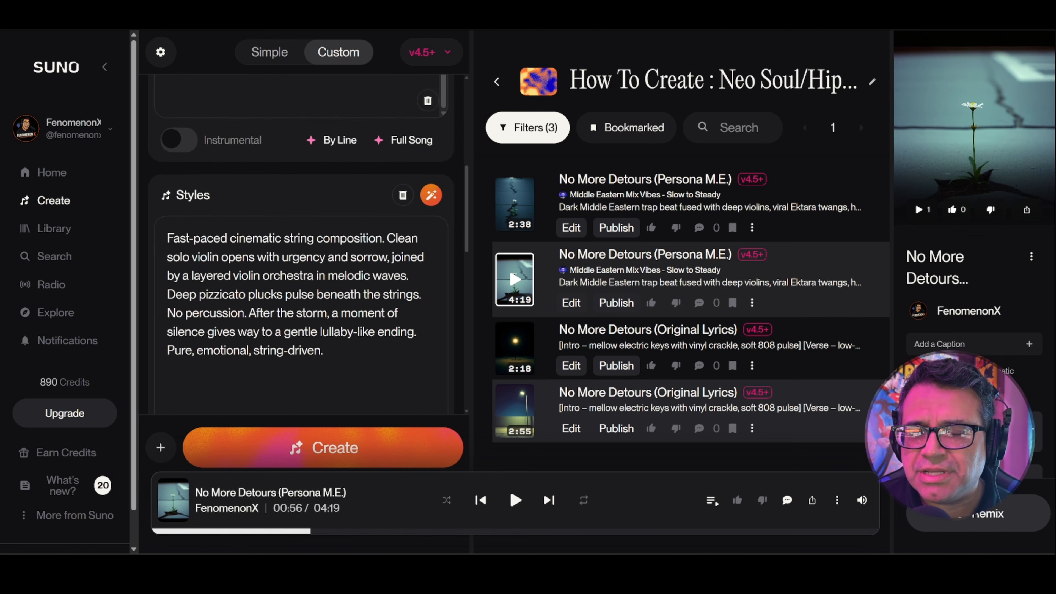
{"action": "scroll", "coordinate": [411, 304], "scroll_direction": "up", "scroll_amount": 2}
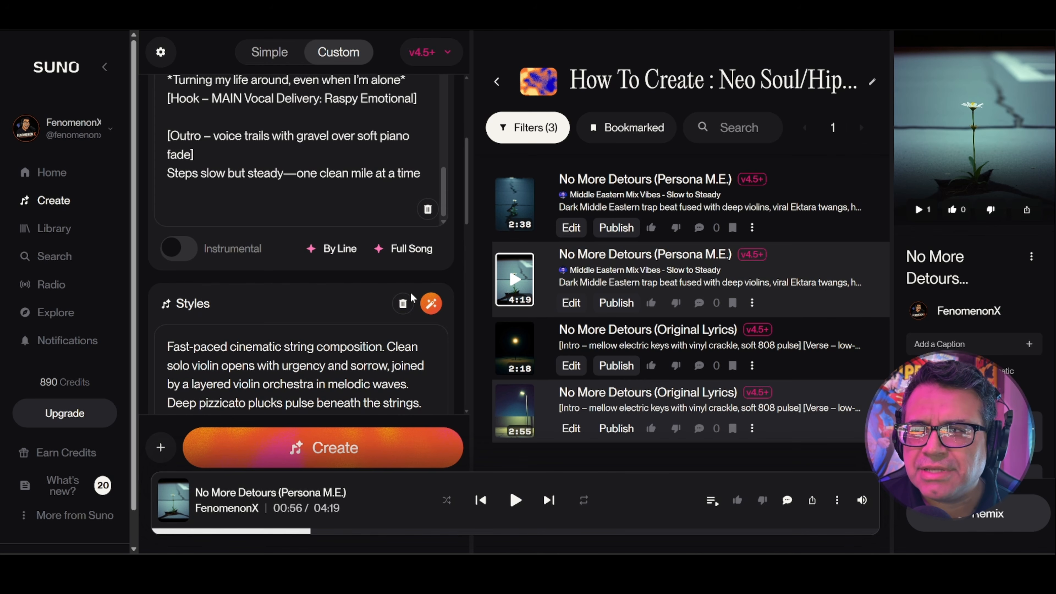
{"action": "scroll", "coordinate": [412, 384], "scroll_direction": "up", "scroll_amount": 2}
{"action": "scroll", "coordinate": [412, 385], "scroll_direction": "up", "scroll_amount": 2}
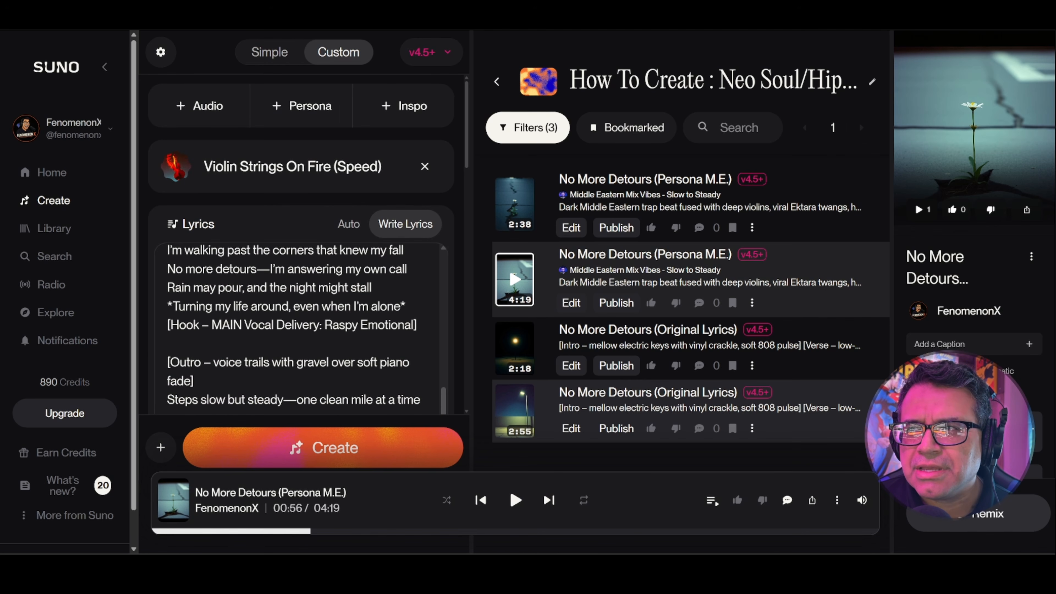
- Check the influence settings in the advanced options and set the vocal gender to Male
{"action": "scroll", "coordinate": [412, 385], "scroll_direction": "down", "scroll_amount": 4}
{"action": "scroll", "coordinate": [386, 255], "scroll_direction": "down", "scroll_amount": 7}
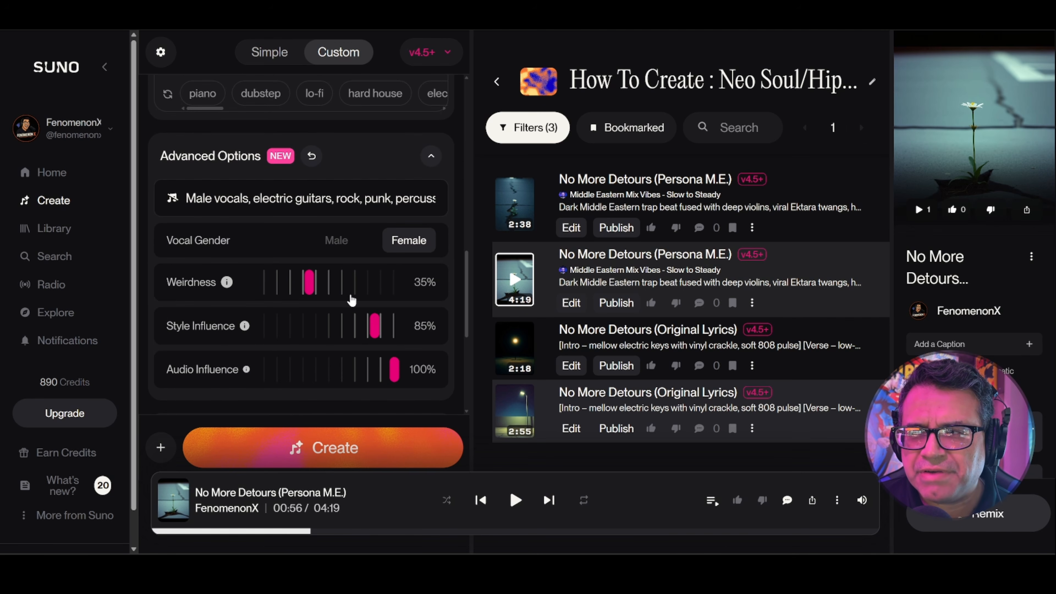
{"action": "scroll", "coordinate": [370, 320], "scroll_direction": "down", "scroll_amount": 1}
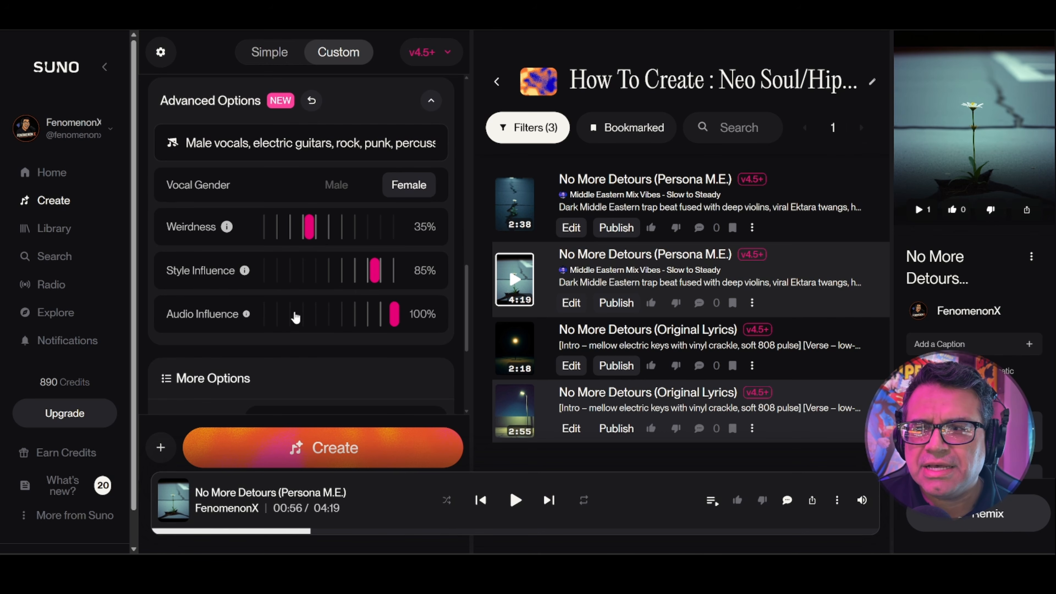
{"action": "mouse_move", "coordinate": [393, 321]}
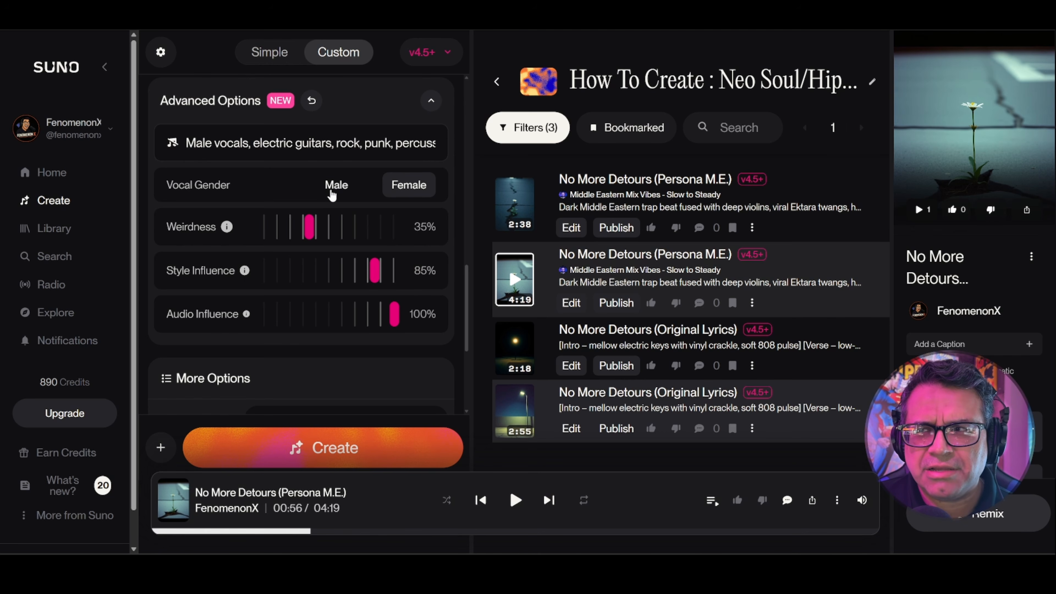
{"action": "left_click", "coordinate": [332, 194]}
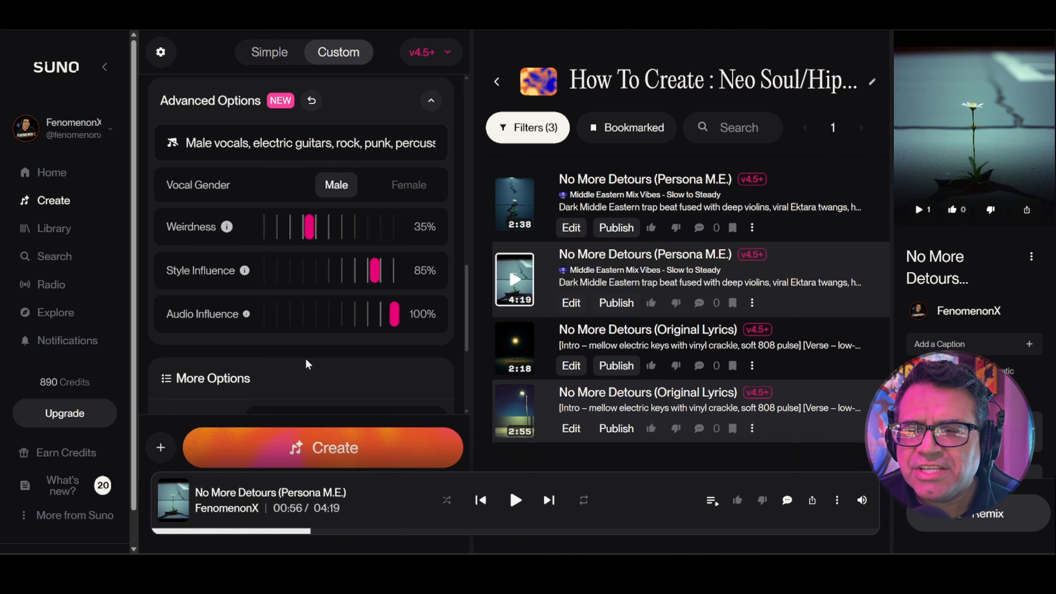
- Retitle the song "No More Detours (Persona Violinist)" and generate it with the violin persona
{"action": "scroll", "coordinate": [310, 365], "scroll_direction": "down", "scroll_amount": 3}
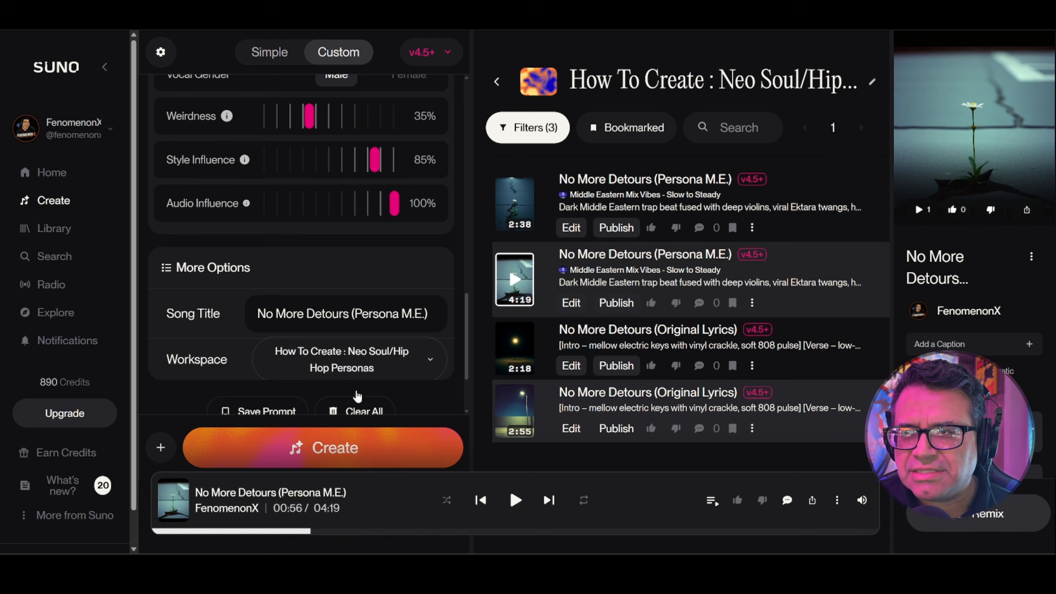
{"action": "left_click", "coordinate": [424, 314]}
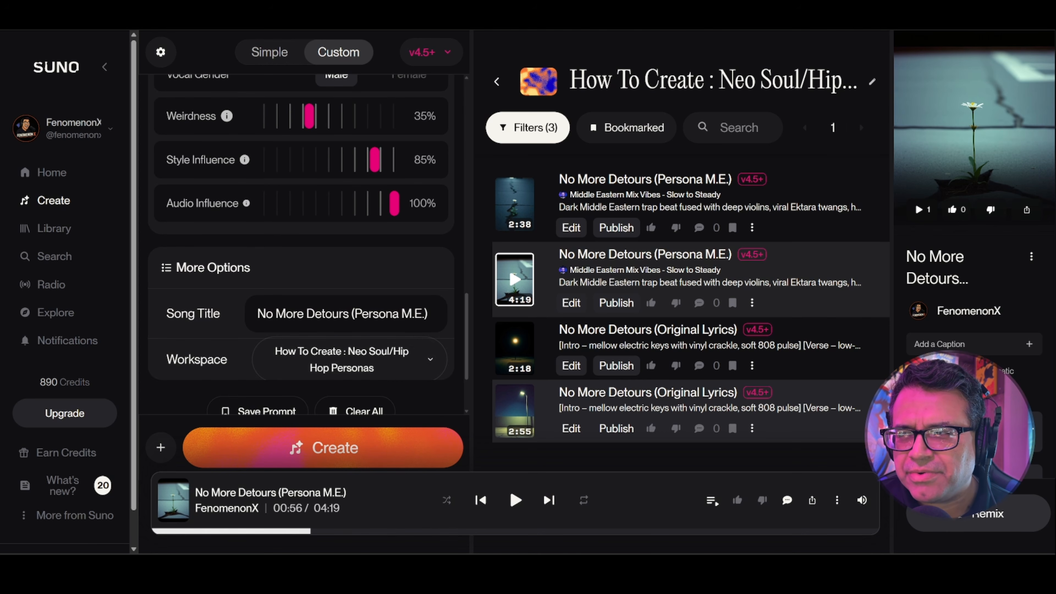
{"action": "left_click_drag", "start_coordinate": [425, 313], "coordinate": [401, 313]}
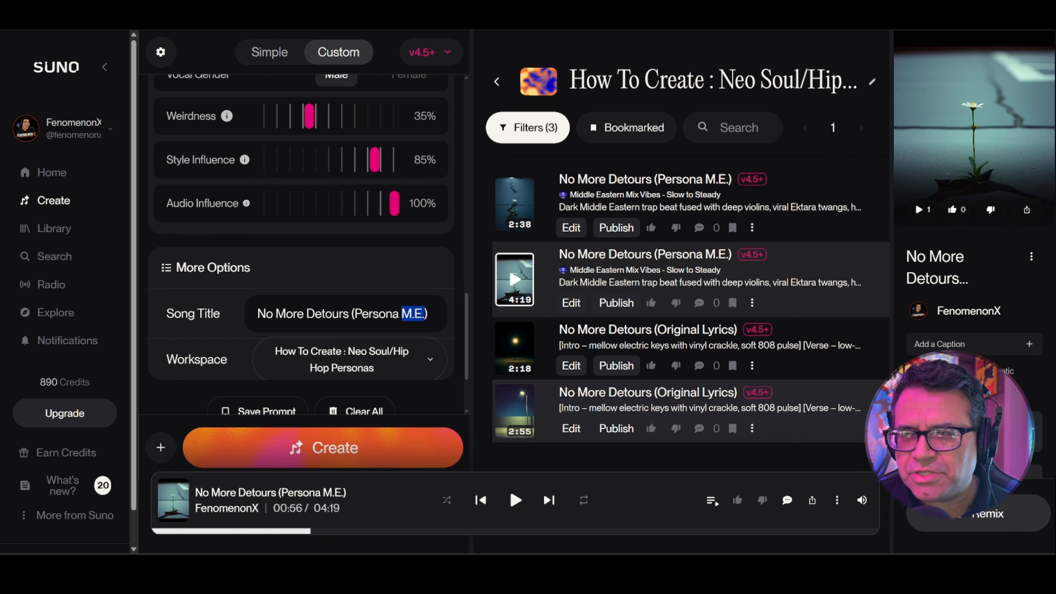
{"action": "type", "text": "Violin"}
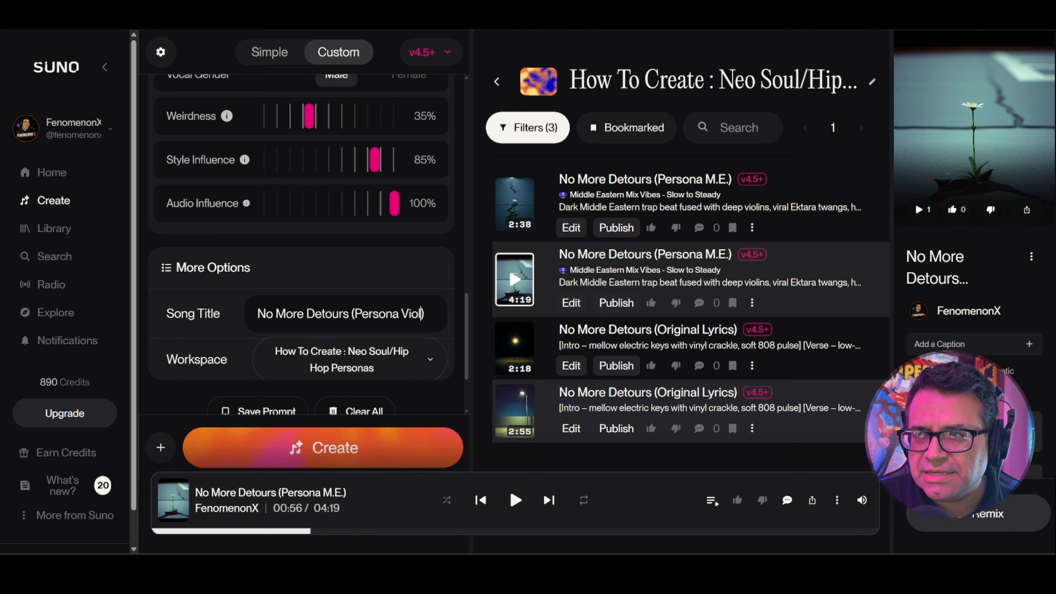
{"action": "type", "text": "ist"}
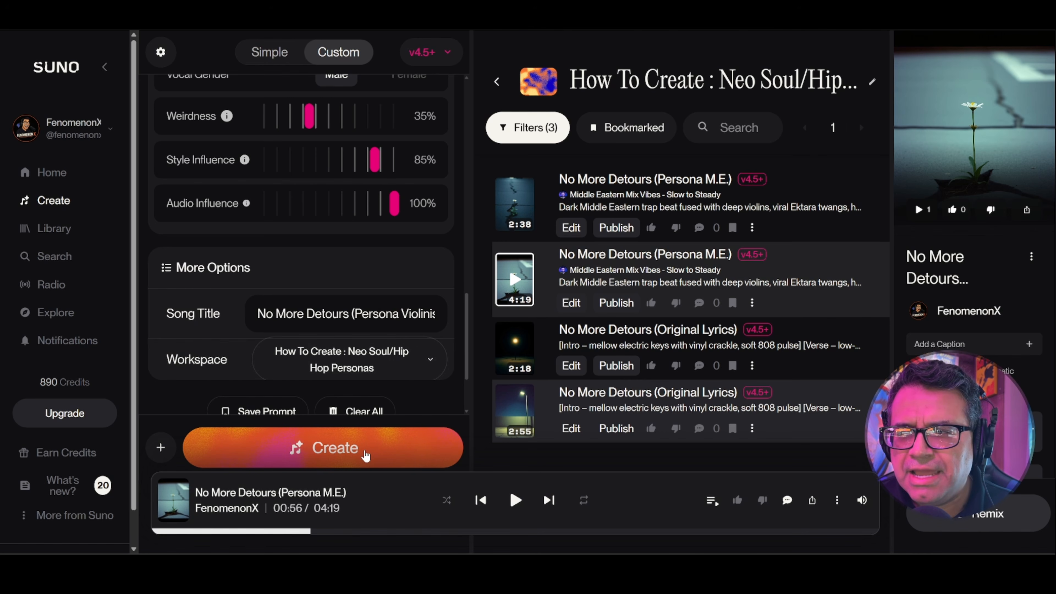
{"action": "left_click", "coordinate": [365, 451]}
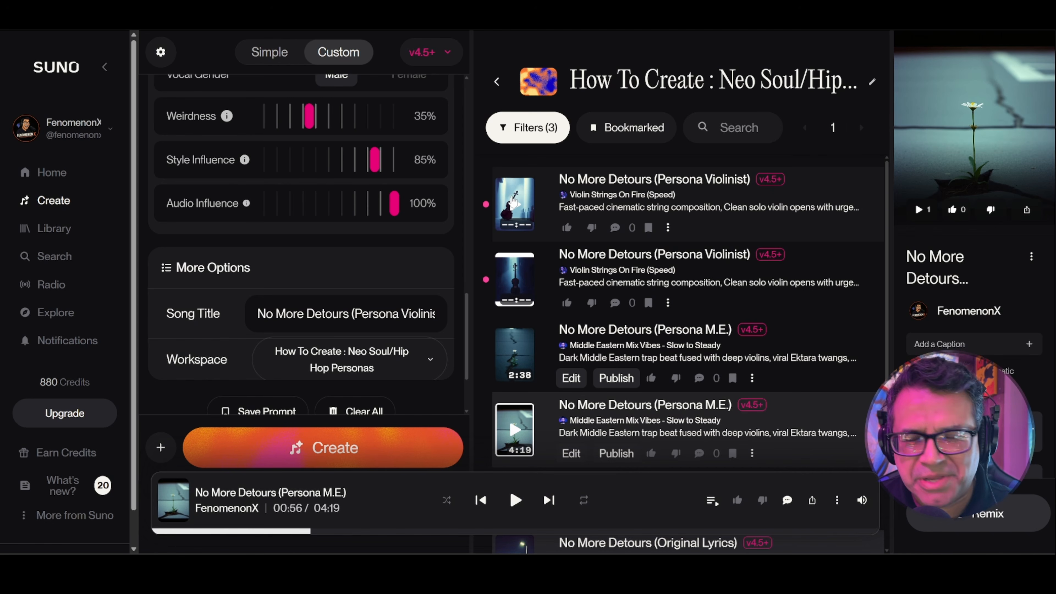
- Listen to the first generated Persona Violinist version while following its lyrics, pausing once the opening sections have been heard
{"action": "left_click", "coordinate": [514, 203]}
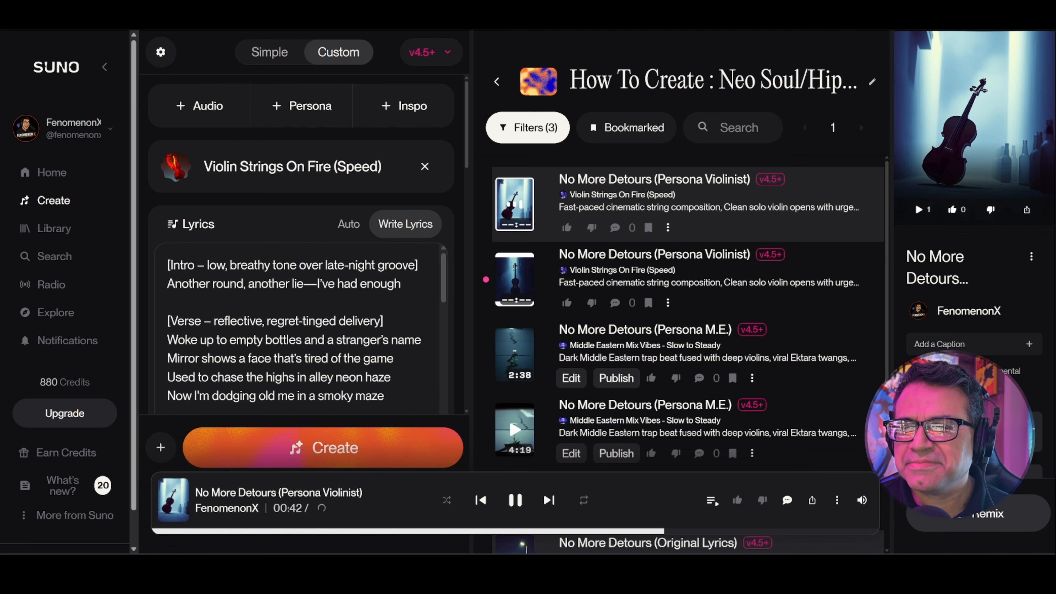
{"action": "scroll", "coordinate": [297, 329], "scroll_direction": "down", "scroll_amount": 2}
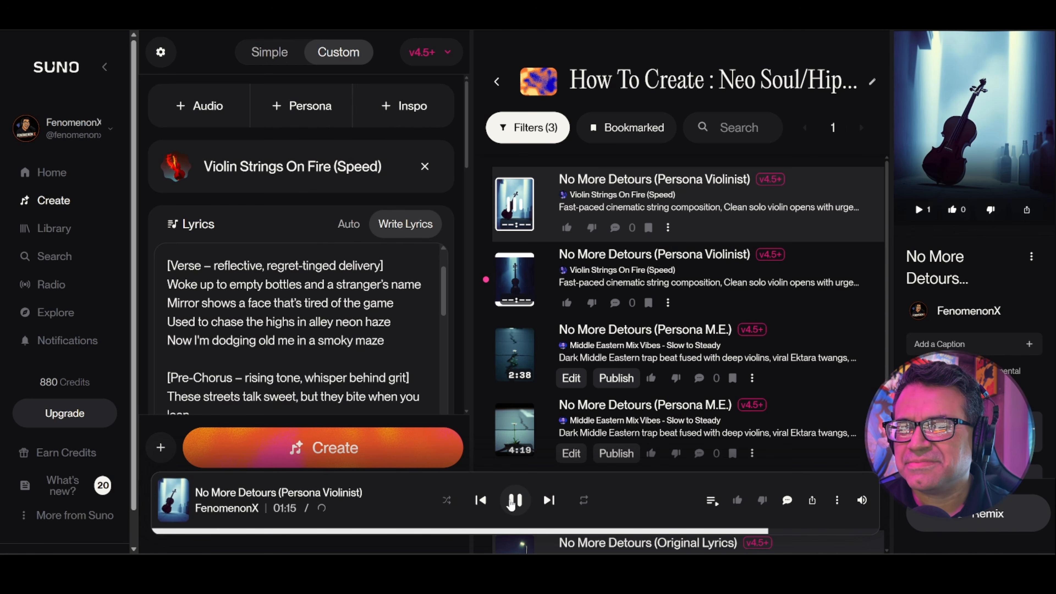
{"action": "left_click", "coordinate": [513, 502]}
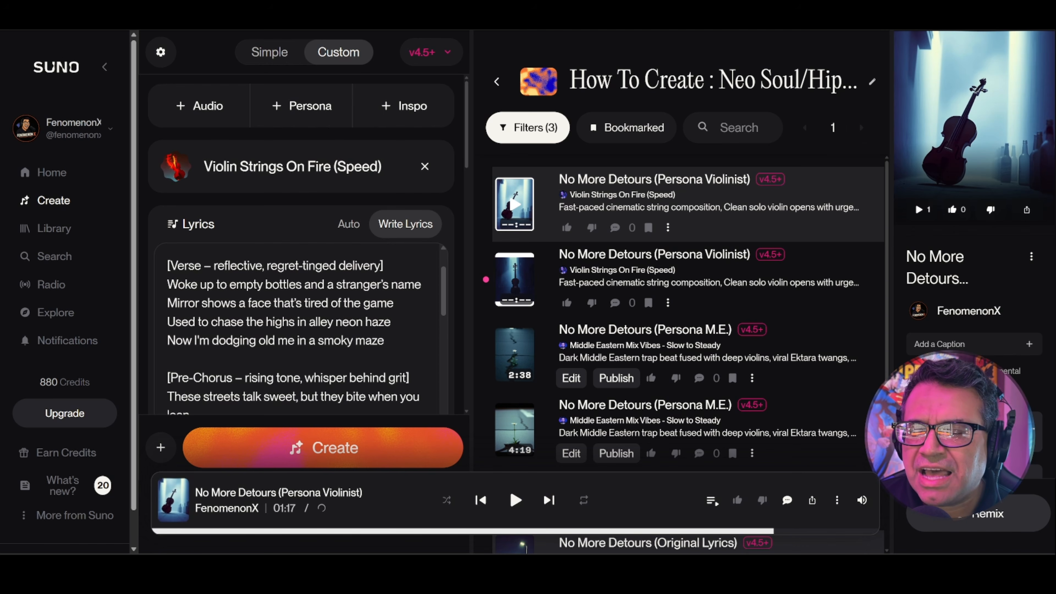
- Change the vocal gender to Female in the advanced options and generate the Persona Violinist song again
{"action": "scroll", "coordinate": [304, 329], "scroll_direction": "up", "scroll_amount": 2}
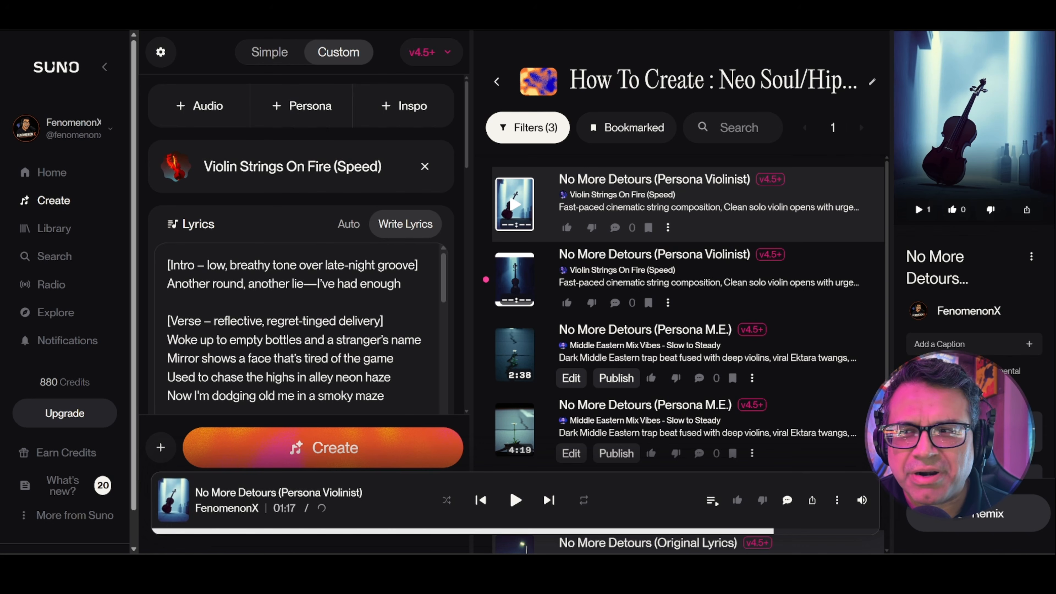
{"action": "scroll", "coordinate": [303, 329], "scroll_direction": "down", "scroll_amount": 10}
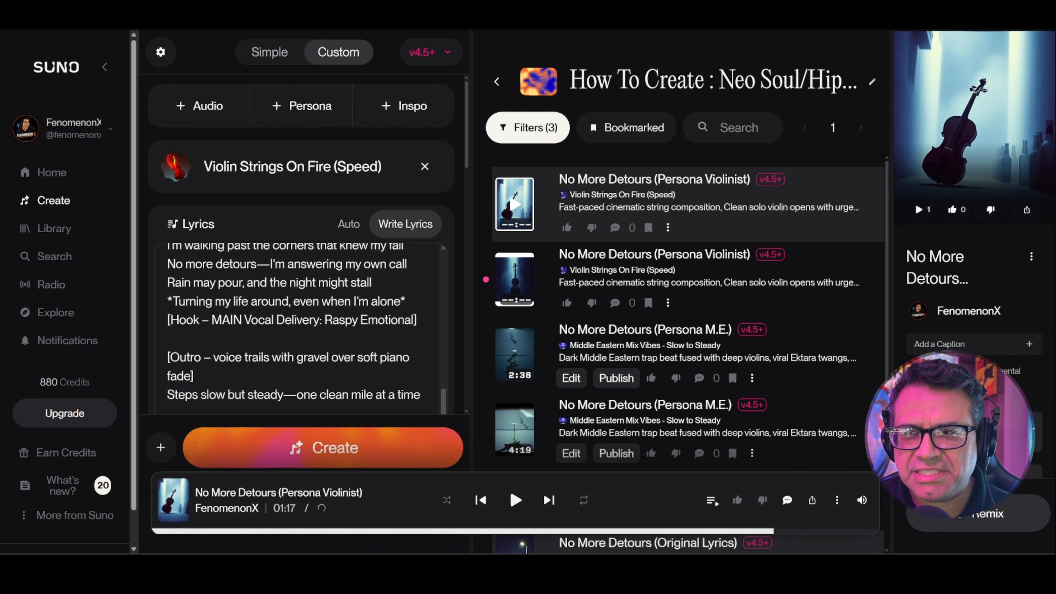
{"action": "scroll", "coordinate": [301, 249], "scroll_direction": "down", "scroll_amount": 4}
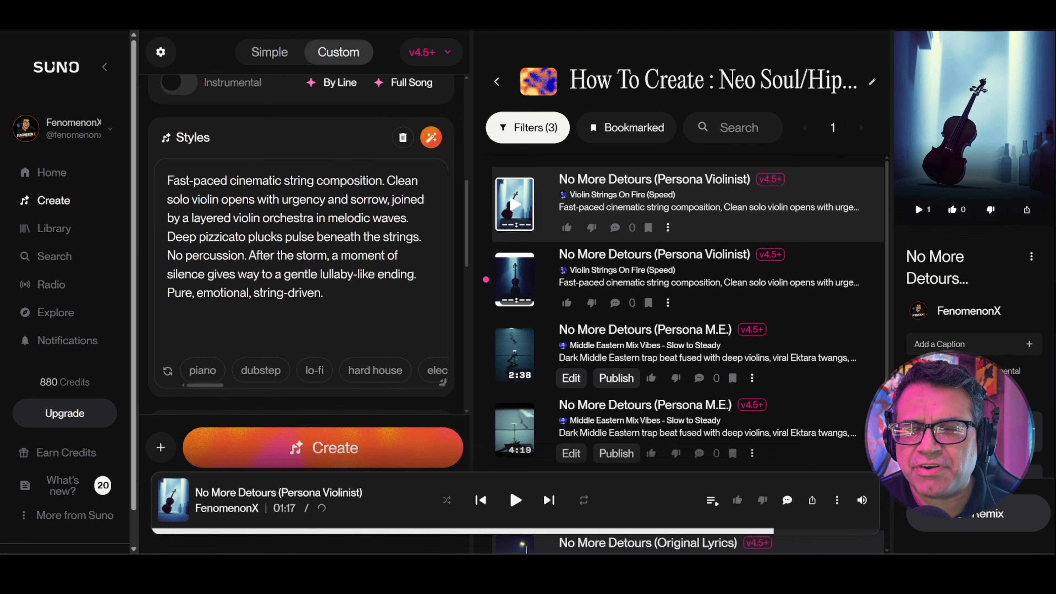
{"action": "scroll", "coordinate": [401, 261], "scroll_direction": "up", "scroll_amount": 7}
{"action": "scroll", "coordinate": [401, 261], "scroll_direction": "down", "scroll_amount": 3}
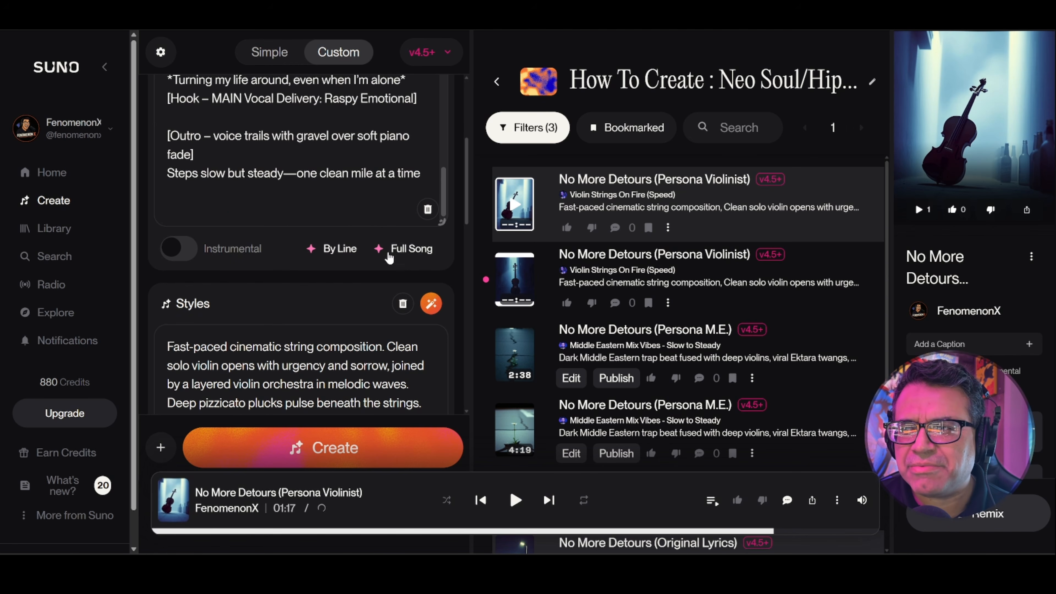
{"action": "scroll", "coordinate": [382, 346], "scroll_direction": "down", "scroll_amount": 4}
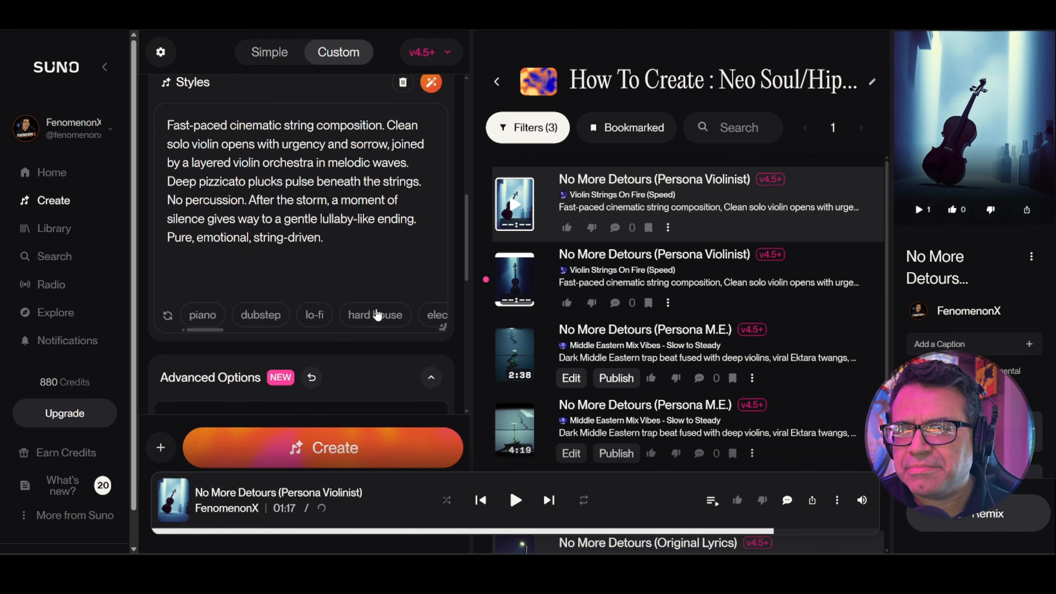
{"action": "scroll", "coordinate": [377, 316], "scroll_direction": "down", "scroll_amount": 3}
{"action": "scroll", "coordinate": [388, 343], "scroll_direction": "down", "scroll_amount": 3}
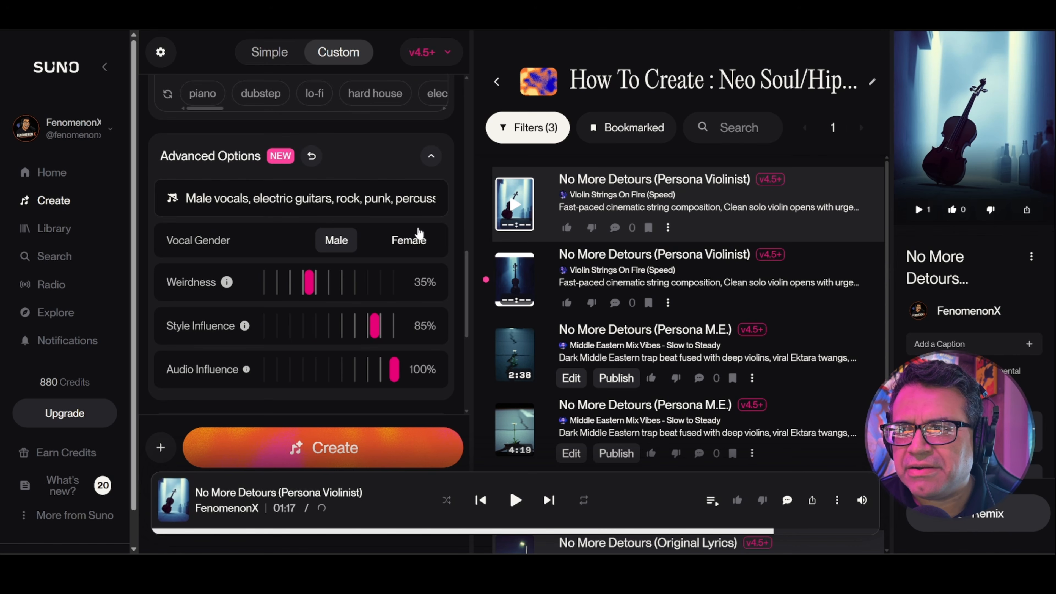
{"action": "left_click", "coordinate": [412, 239]}
{"action": "left_click", "coordinate": [347, 434]}
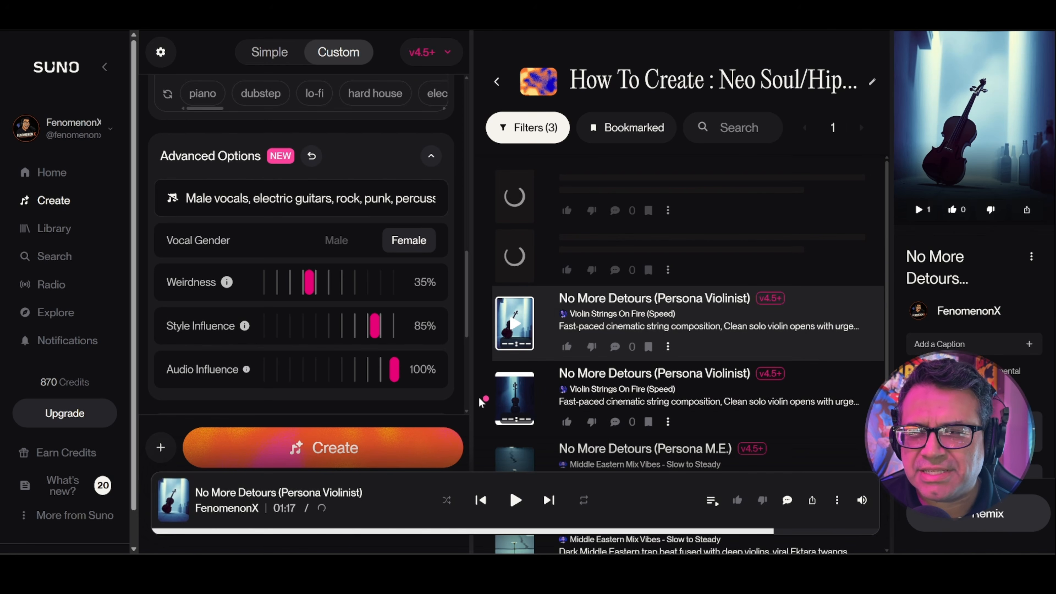
- Listen to the second male-vocal Persona Violinist version, following the lyrics from the intro to the pre-chorus, and pause it
{"action": "scroll", "coordinate": [511, 305], "scroll_direction": "down", "scroll_amount": 3}
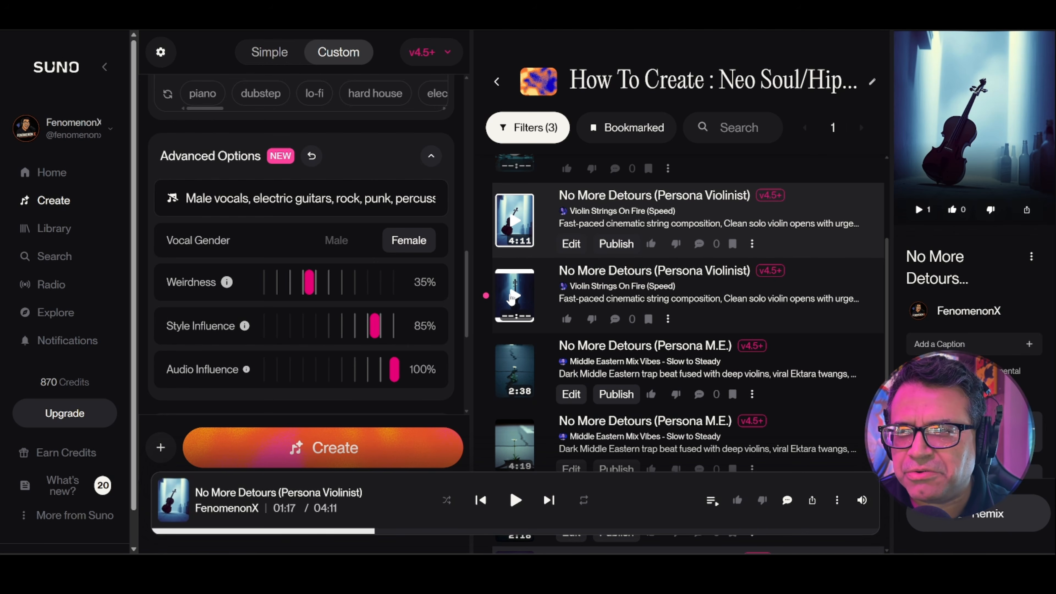
{"action": "left_click", "coordinate": [514, 297]}
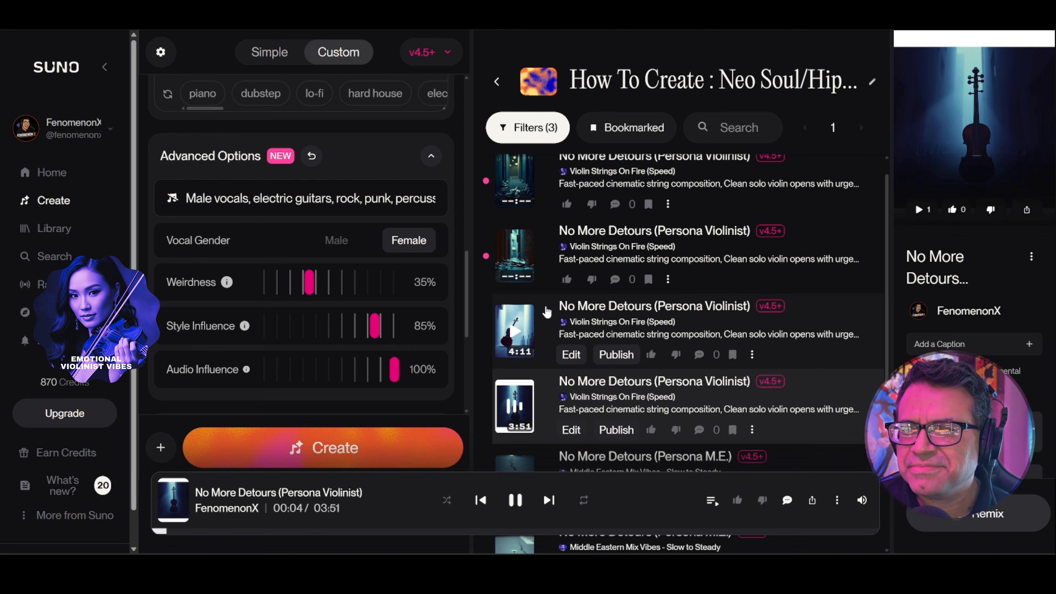
{"action": "scroll", "coordinate": [547, 312], "scroll_direction": "down", "scroll_amount": 1}
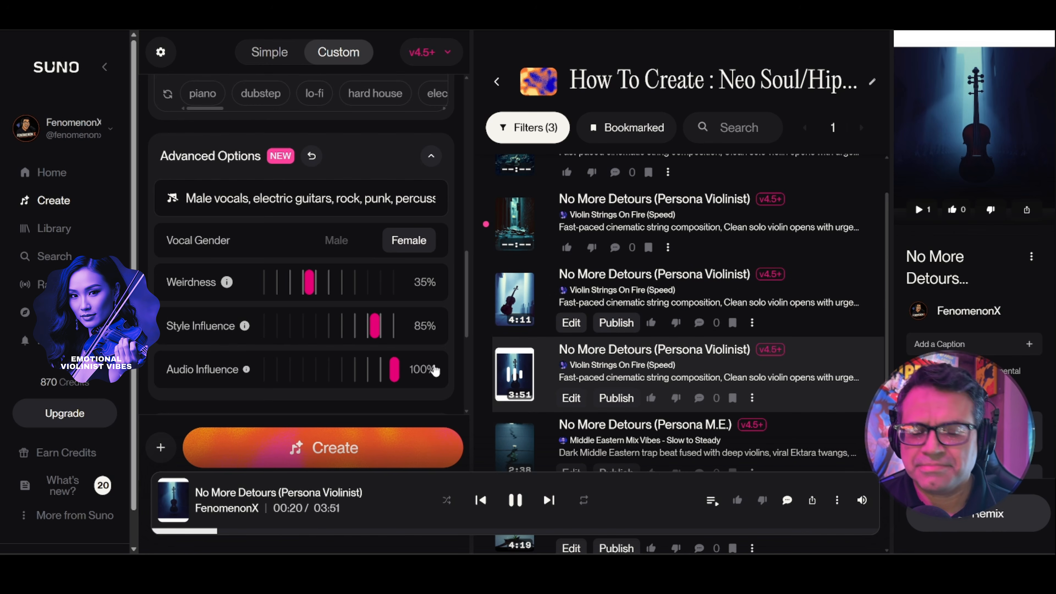
{"action": "scroll", "coordinate": [435, 369], "scroll_direction": "up", "scroll_amount": 1}
{"action": "scroll", "coordinate": [435, 370], "scroll_direction": "up", "scroll_amount": 8}
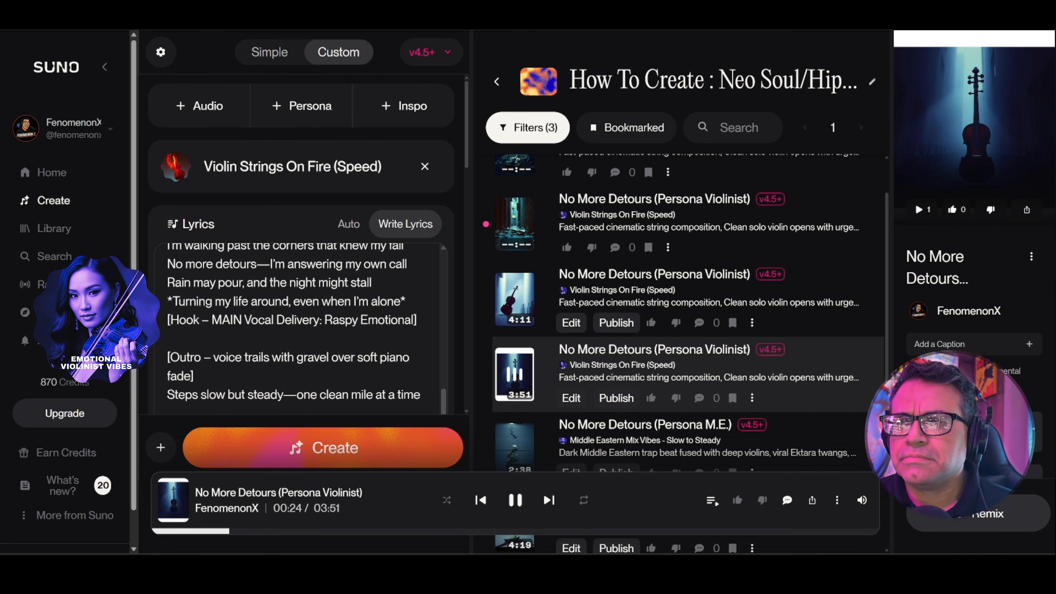
{"action": "scroll", "coordinate": [303, 328], "scroll_direction": "up", "scroll_amount": 5}
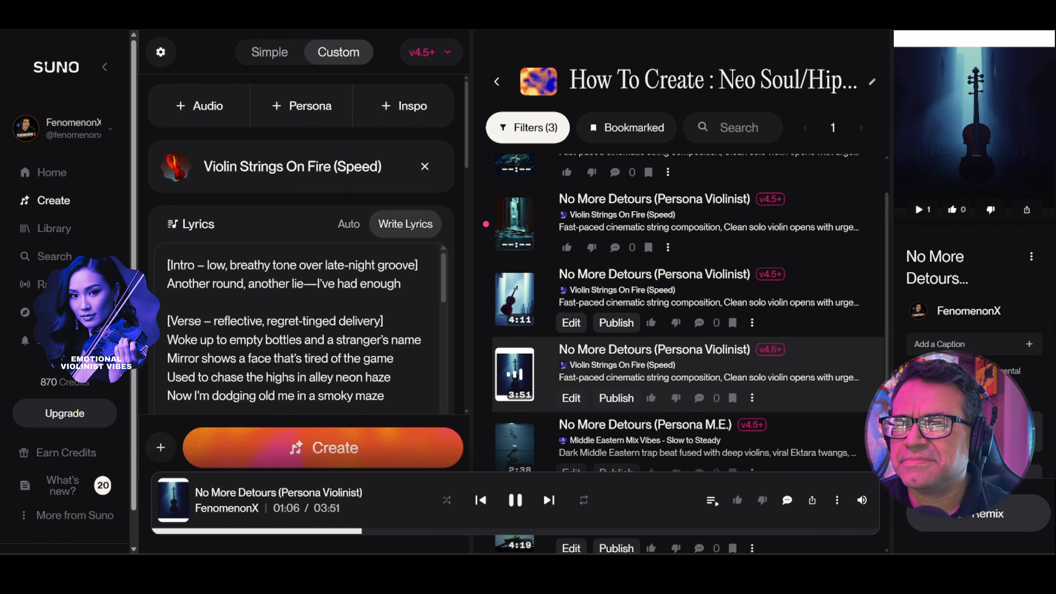
{"action": "scroll", "coordinate": [307, 333], "scroll_direction": "down", "scroll_amount": 2}
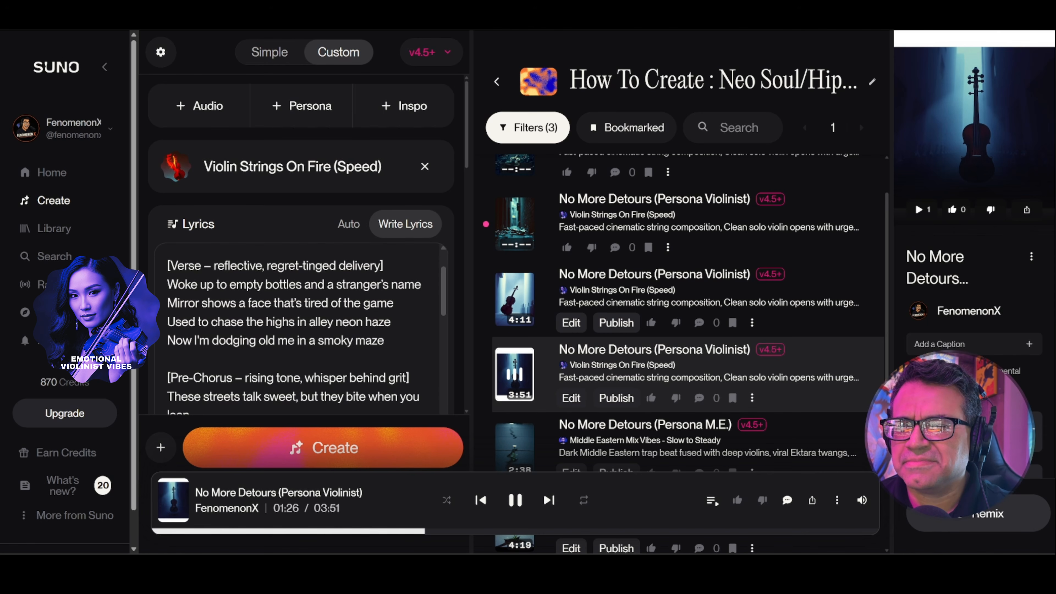
{"action": "scroll", "coordinate": [300, 328], "scroll_direction": "down", "scroll_amount": 3}
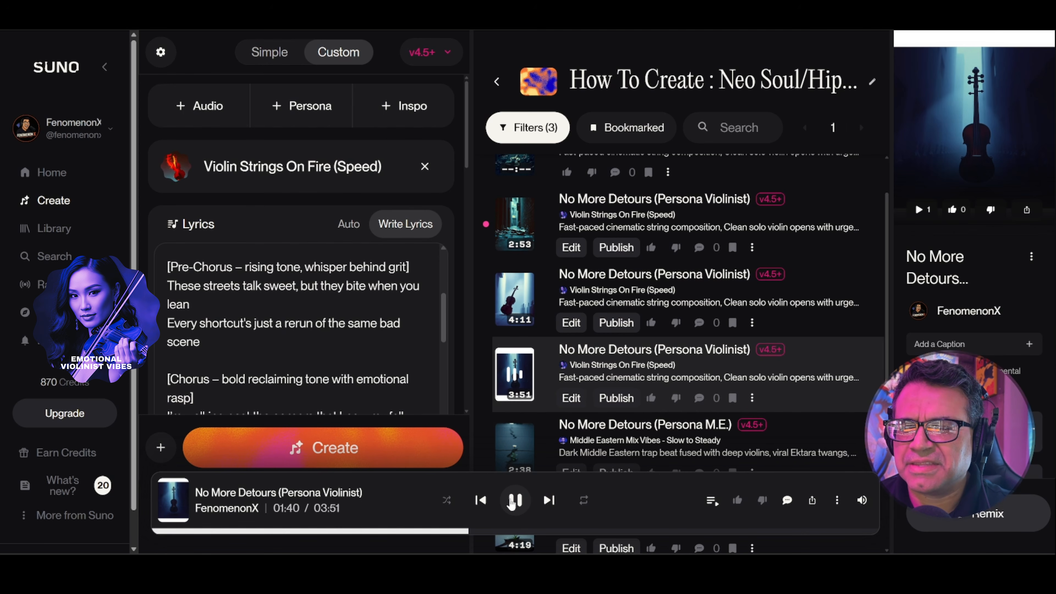
{"action": "left_click", "coordinate": [514, 501]}
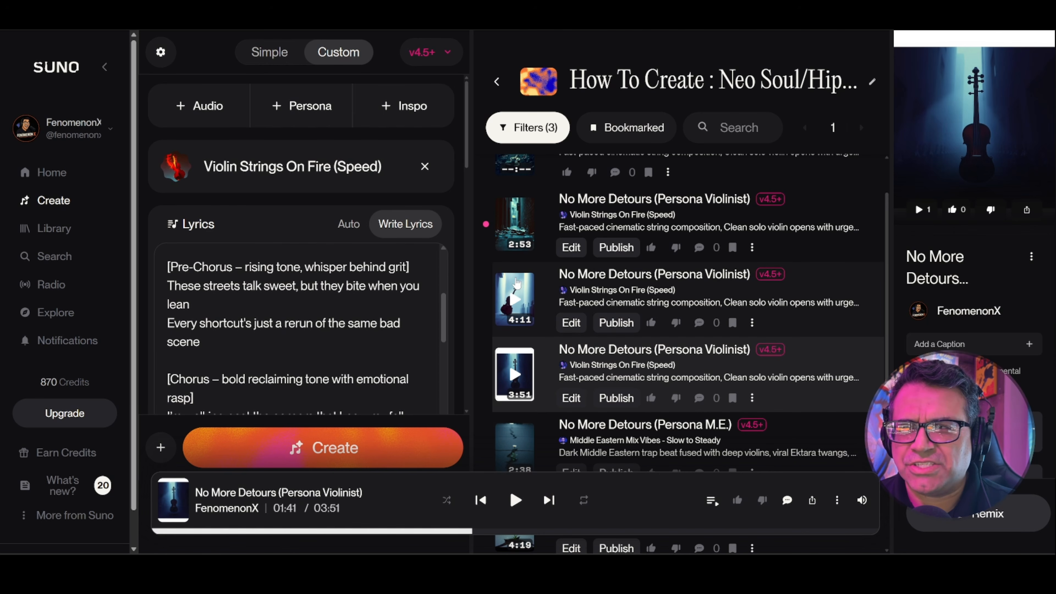
- Play the newest female-vocal Persona Violinist version, follow its lyrics from the intro to the chorus, and pause it
{"action": "scroll", "coordinate": [521, 312], "scroll_direction": "up", "scroll_amount": 1}
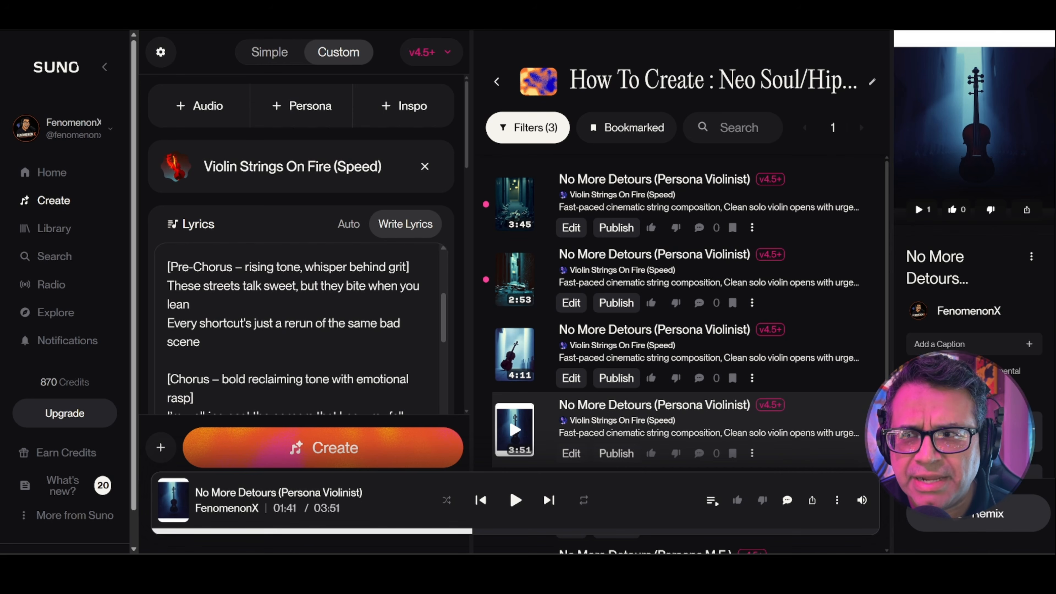
{"action": "scroll", "coordinate": [313, 316], "scroll_direction": "down", "scroll_amount": 10}
{"action": "scroll", "coordinate": [314, 317], "scroll_direction": "up", "scroll_amount": 5}
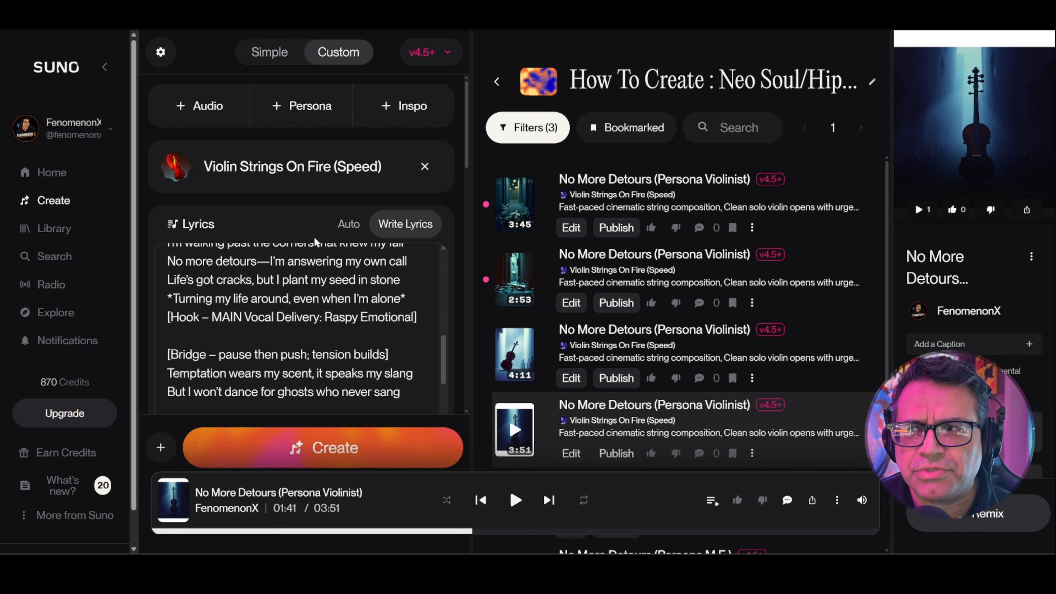
{"action": "scroll", "coordinate": [301, 250], "scroll_direction": "down", "scroll_amount": 10}
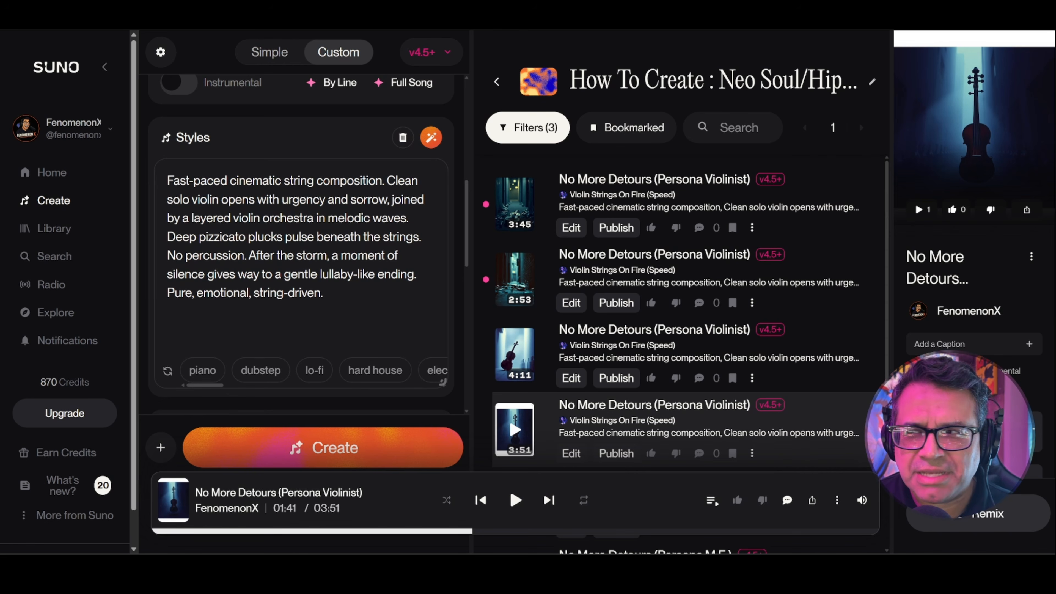
{"action": "left_click", "coordinate": [525, 210]}
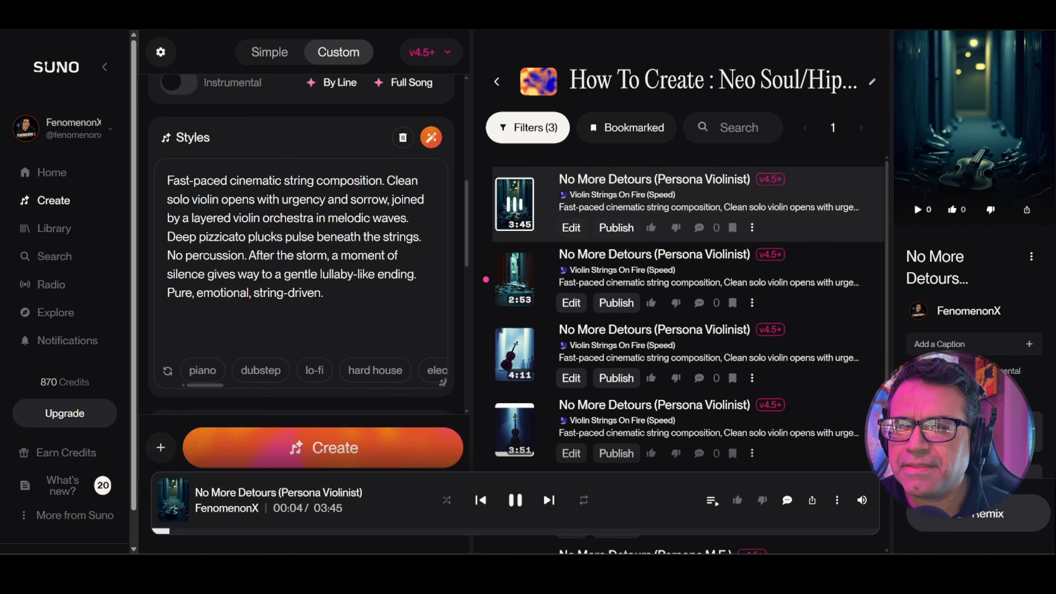
{"action": "scroll", "coordinate": [301, 208], "scroll_direction": "up", "scroll_amount": 3}
{"action": "scroll", "coordinate": [301, 246], "scroll_direction": "up", "scroll_amount": 4}
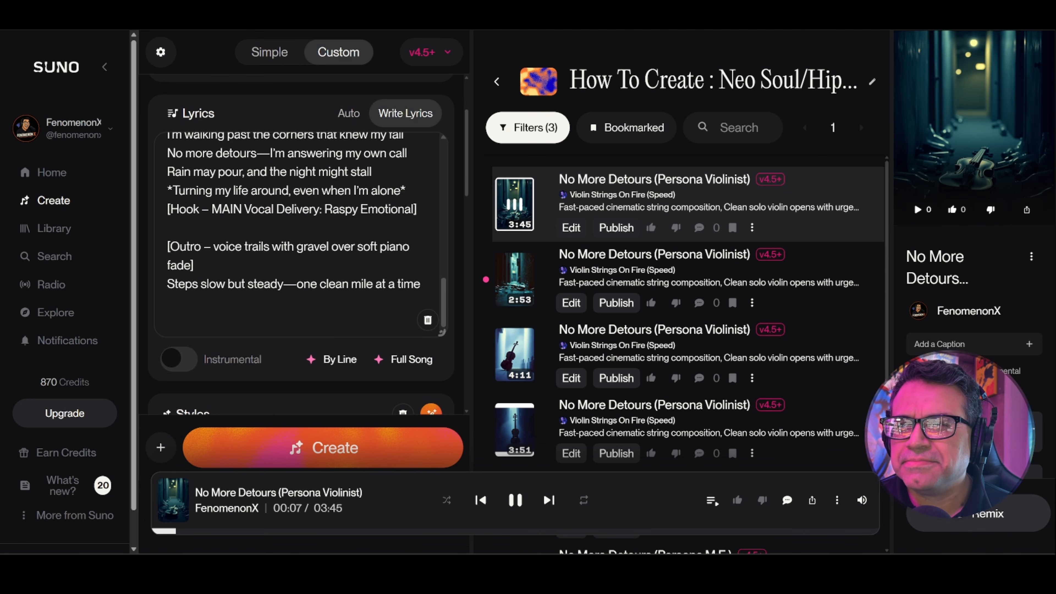
{"action": "scroll", "coordinate": [301, 235], "scroll_direction": "up", "scroll_amount": 10}
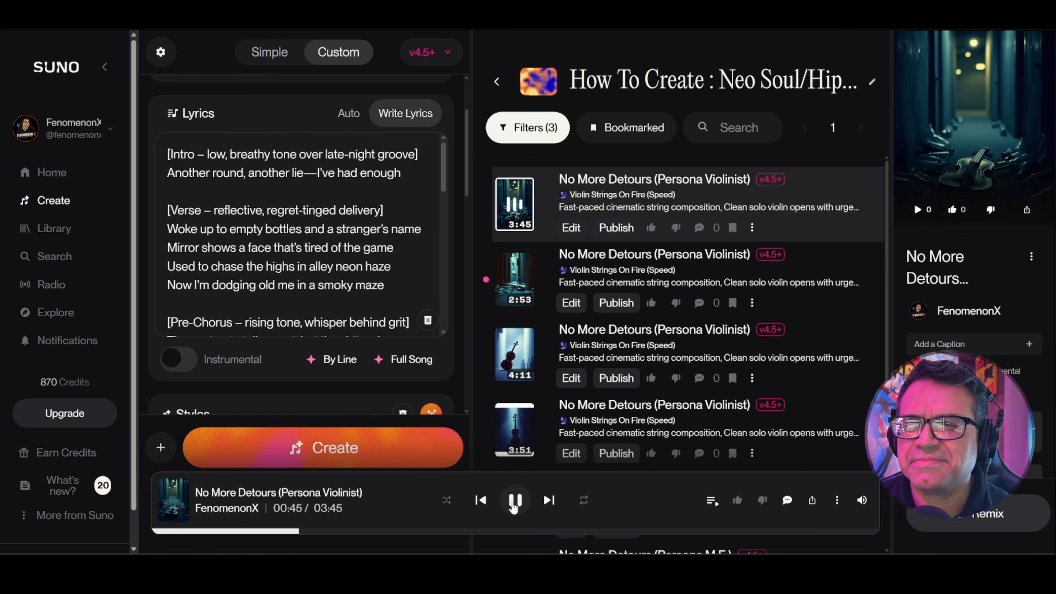
{"action": "scroll", "coordinate": [307, 240], "scroll_direction": "down", "scroll_amount": 2}
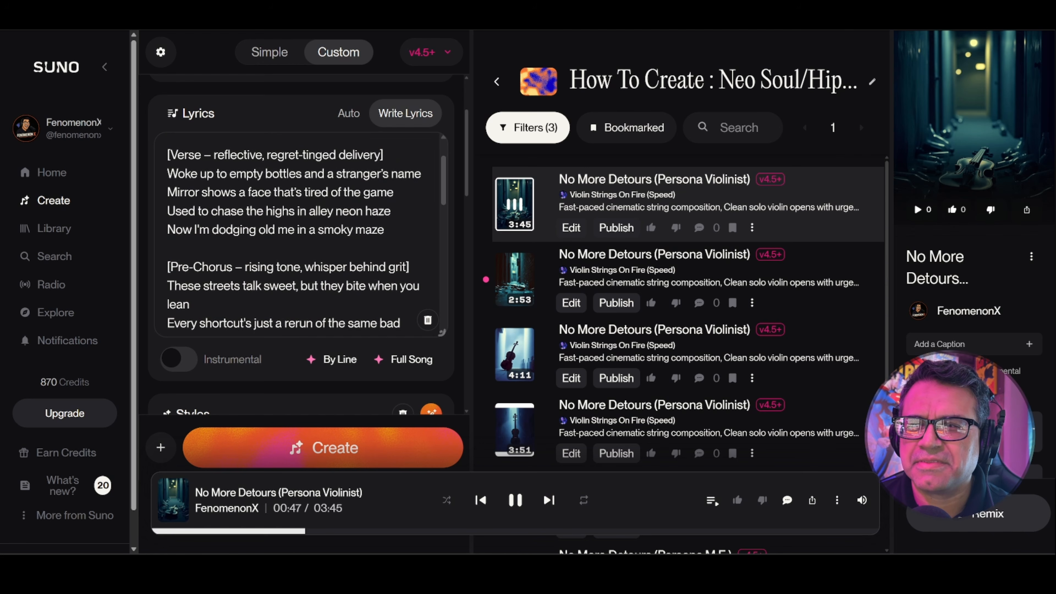
{"action": "scroll", "coordinate": [307, 240], "scroll_direction": "down", "scroll_amount": 2}
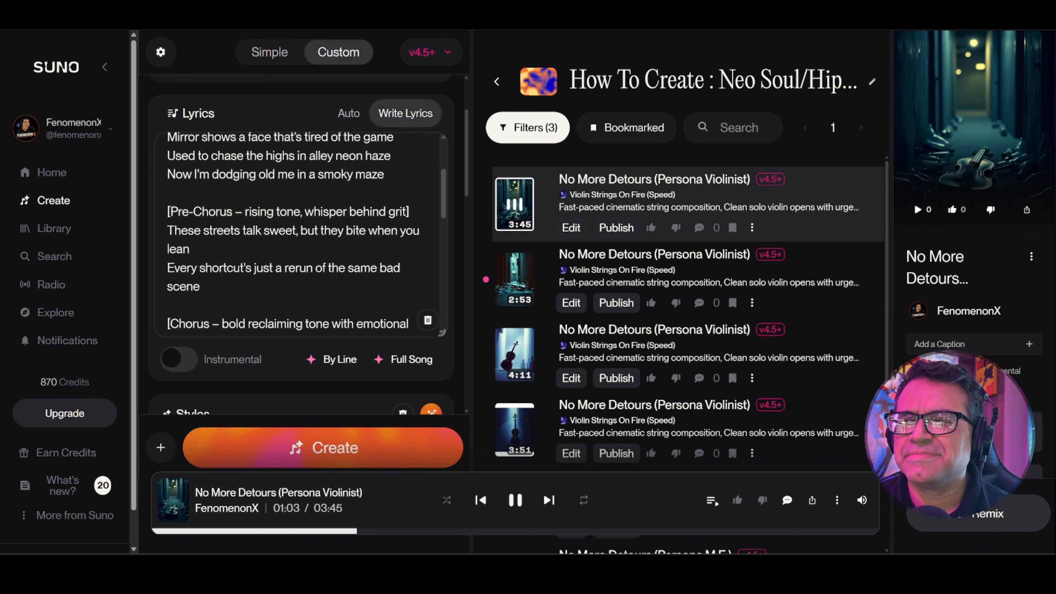
{"action": "scroll", "coordinate": [303, 233], "scroll_direction": "down", "scroll_amount": 4}
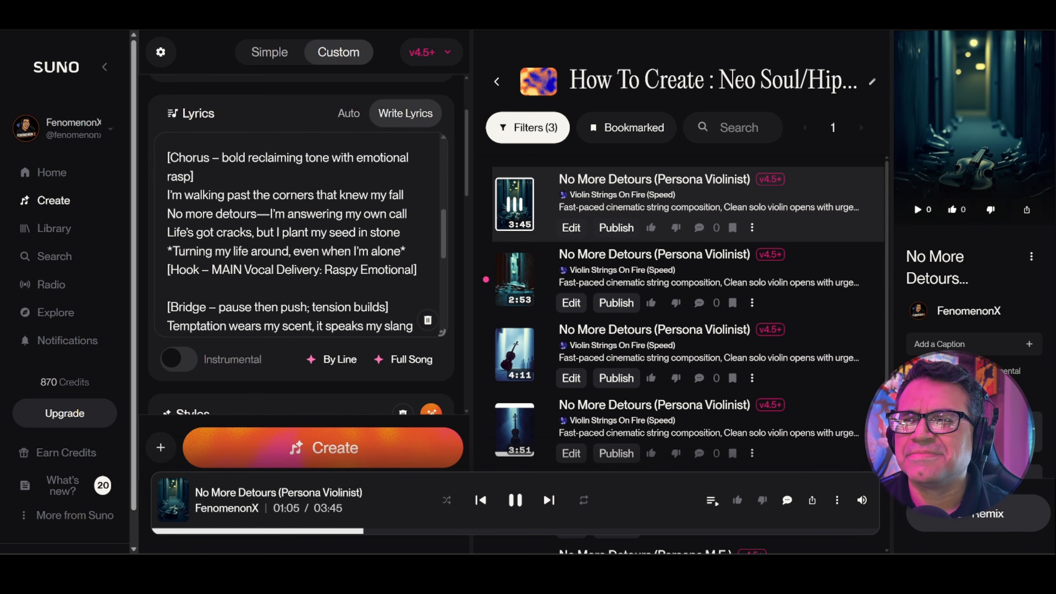
{"action": "scroll", "coordinate": [304, 233], "scroll_direction": "up", "scroll_amount": 4}
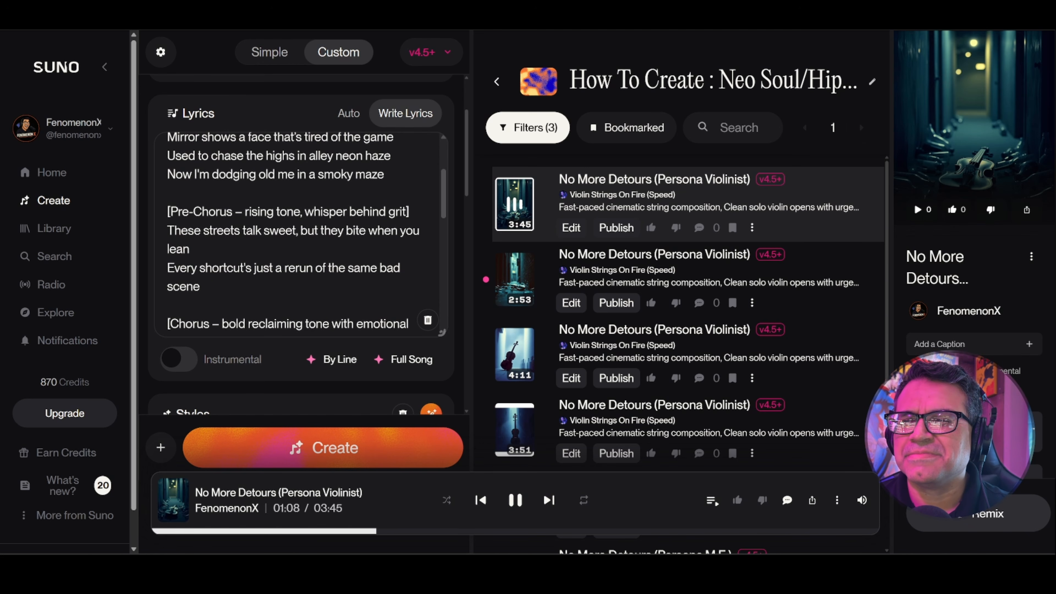
{"action": "scroll", "coordinate": [304, 233], "scroll_direction": "down", "scroll_amount": 4}
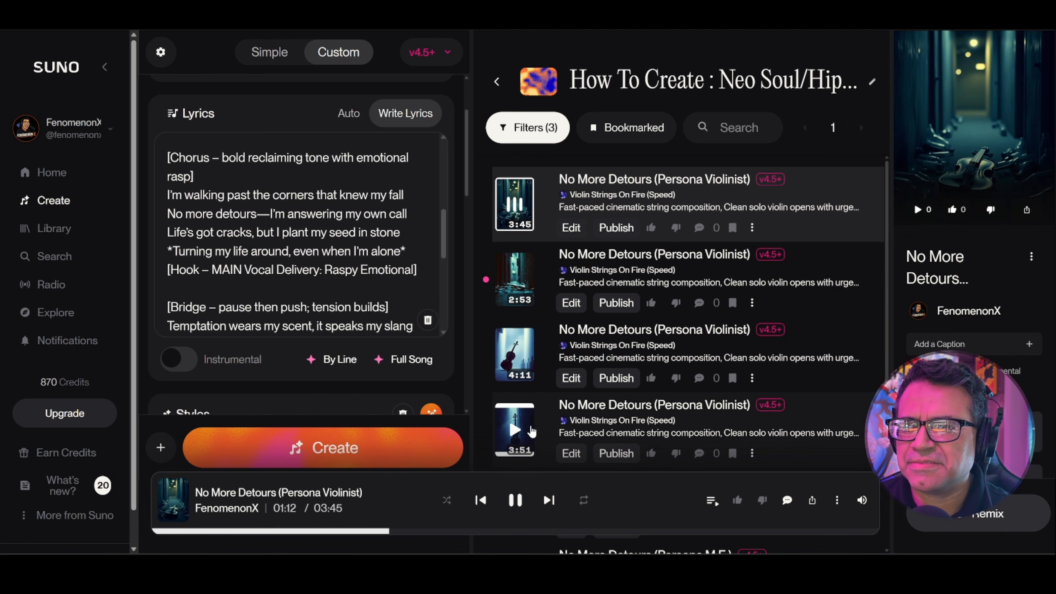
{"action": "left_click", "coordinate": [513, 503]}
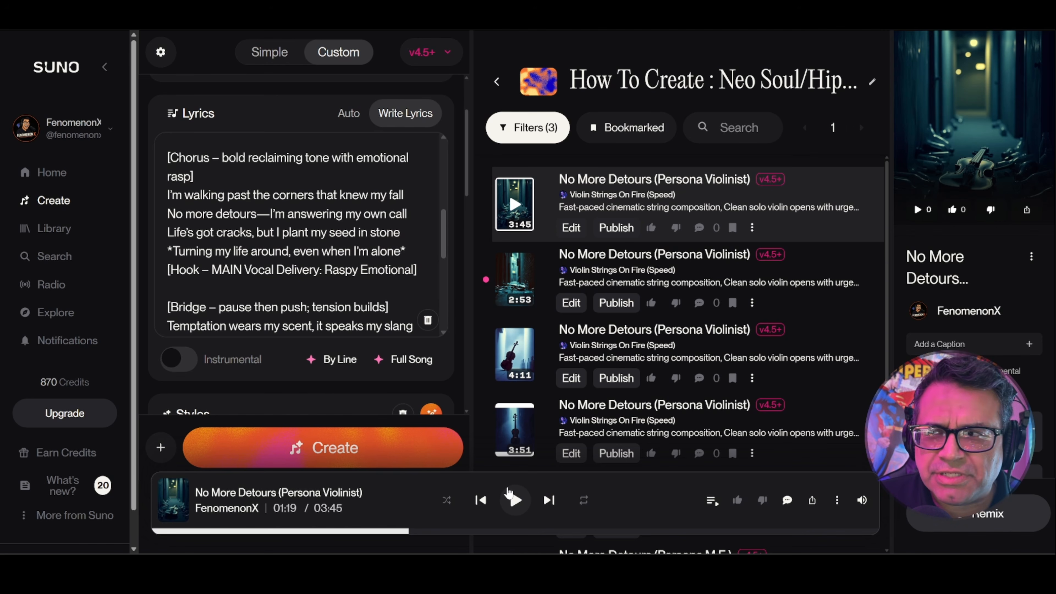
{"action": "scroll", "coordinate": [293, 235], "scroll_direction": "up", "scroll_amount": 5}
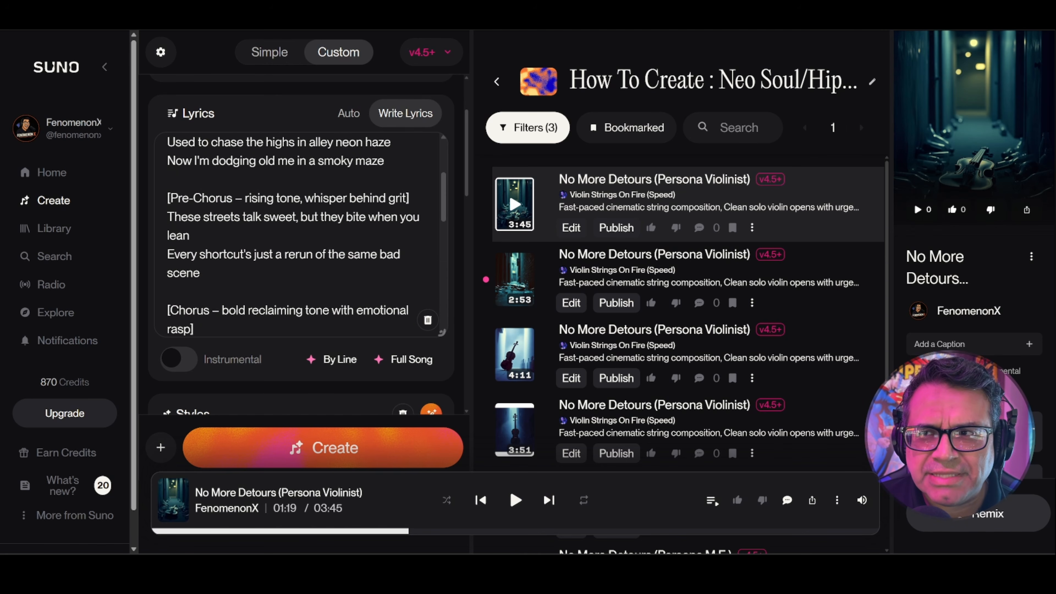